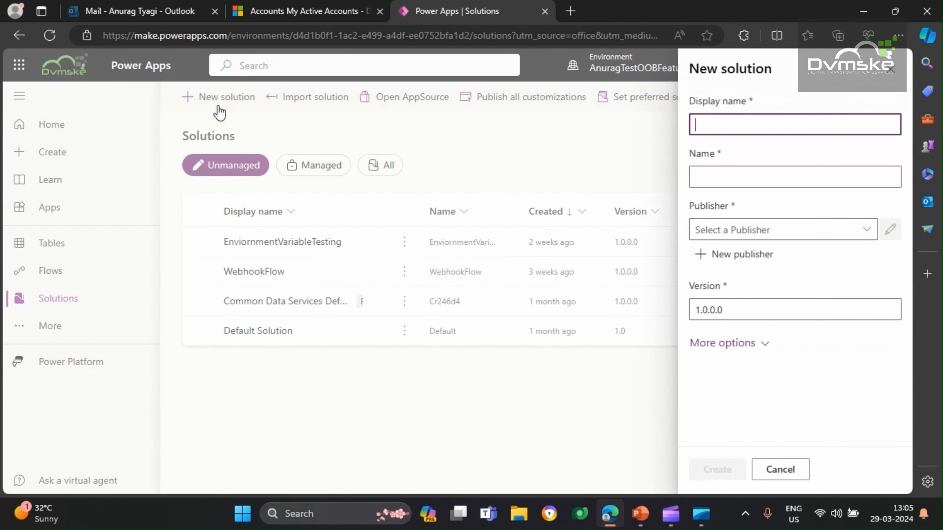
Create a new solution named SendEmailToLeadOwner with CDS Default Publisher (Cr0f77d) as its publisher
click(723, 122)
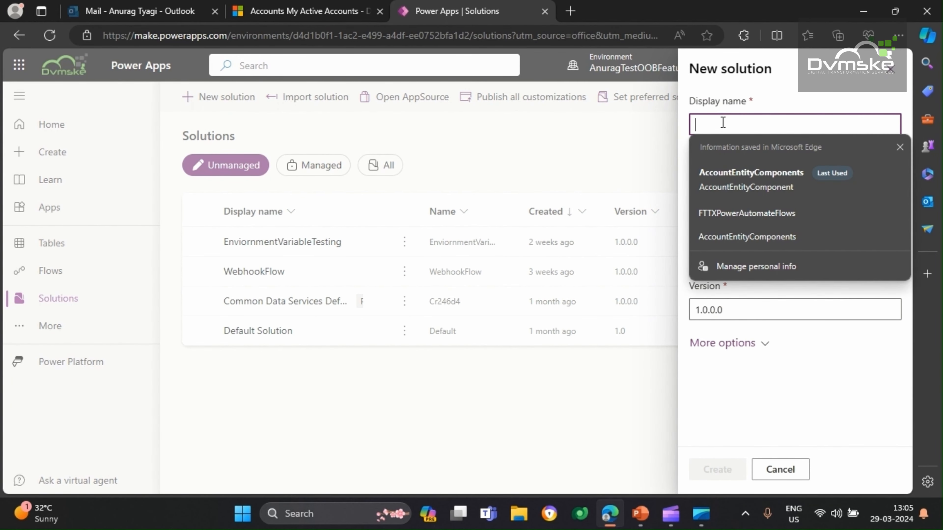
text(SE)
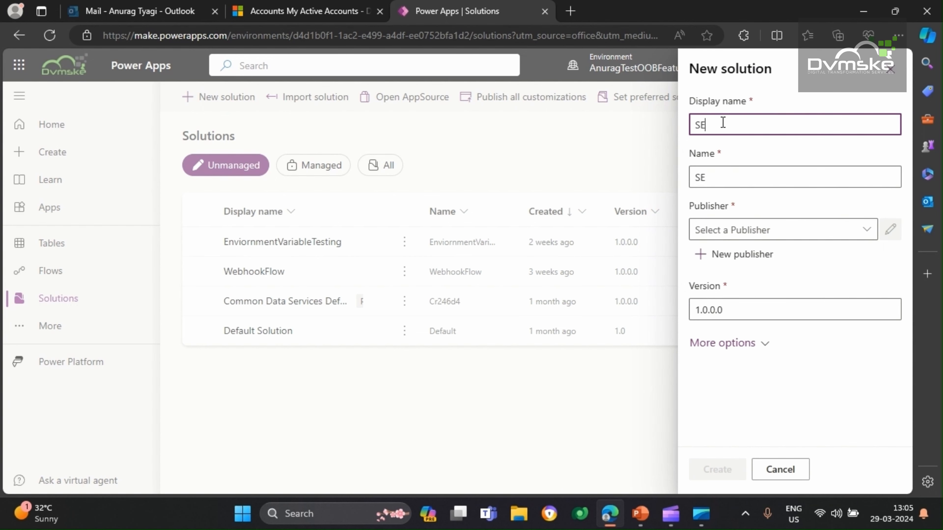
text(endEmailToLeadOwner)
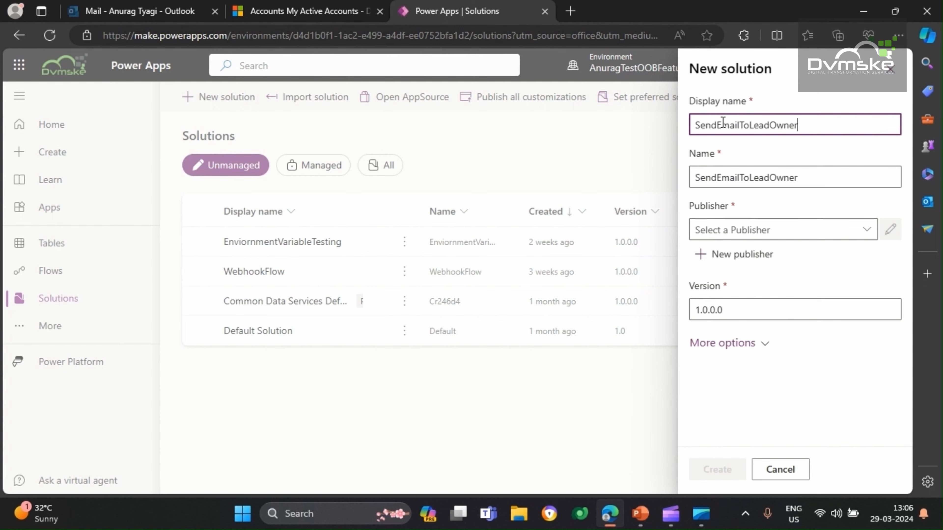
click(866, 229)
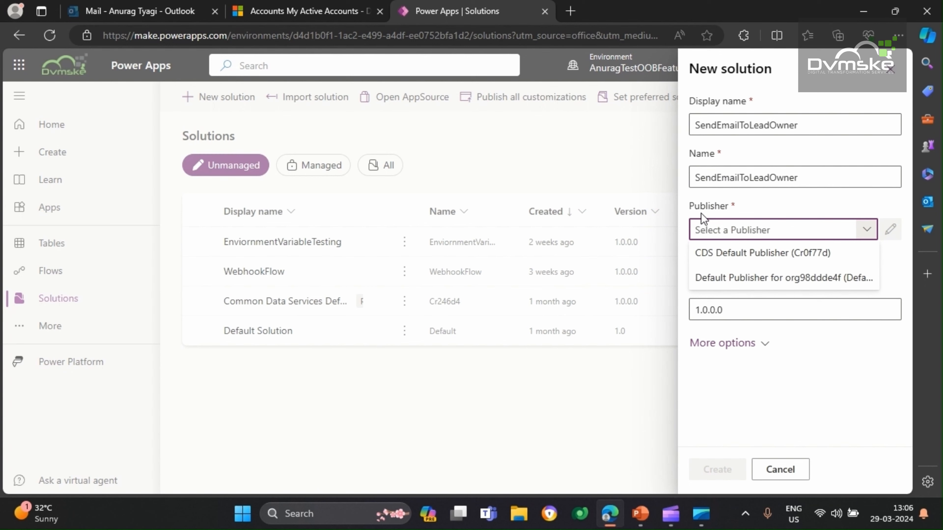
click(754, 257)
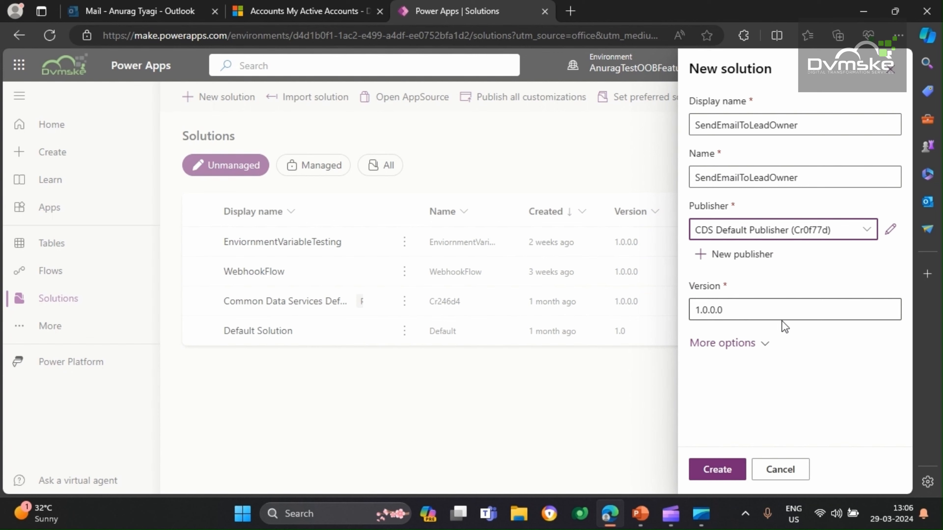
click(722, 478)
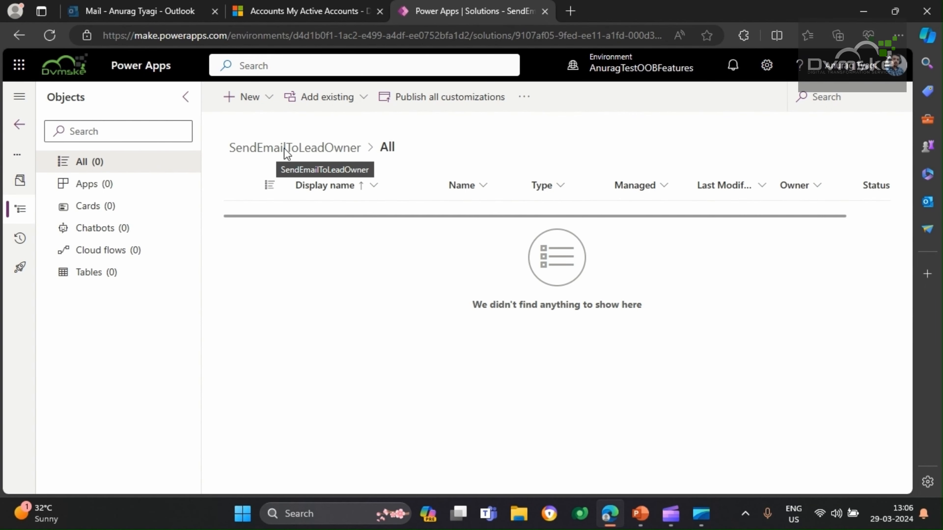
Start a new automated cloud flow in the solution, skipping the initial name and trigger selection
click(252, 110)
mouse_move(273, 154)
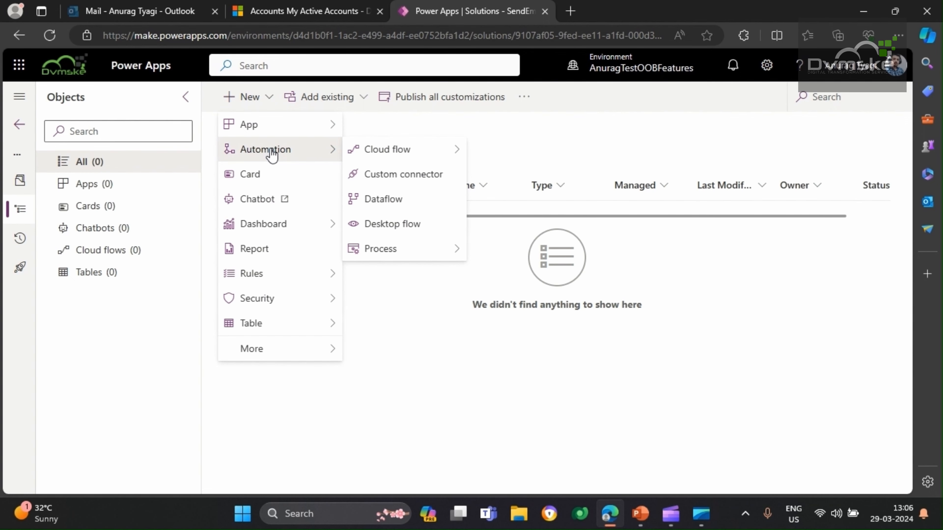
mouse_move(383, 153)
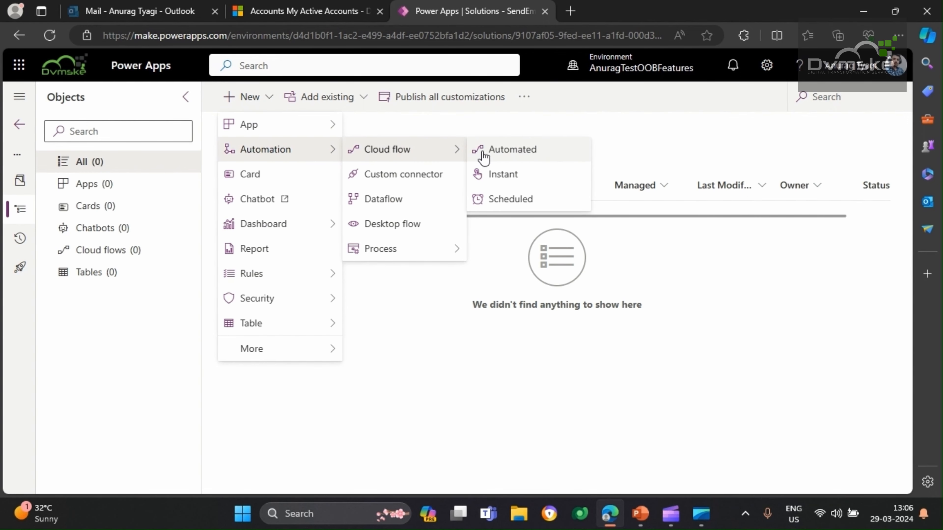
click(526, 158)
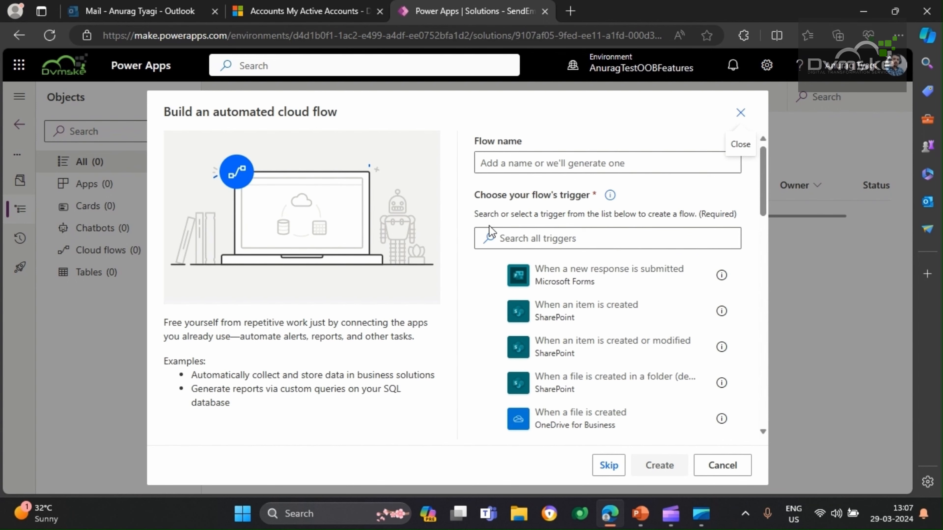
click(608, 466)
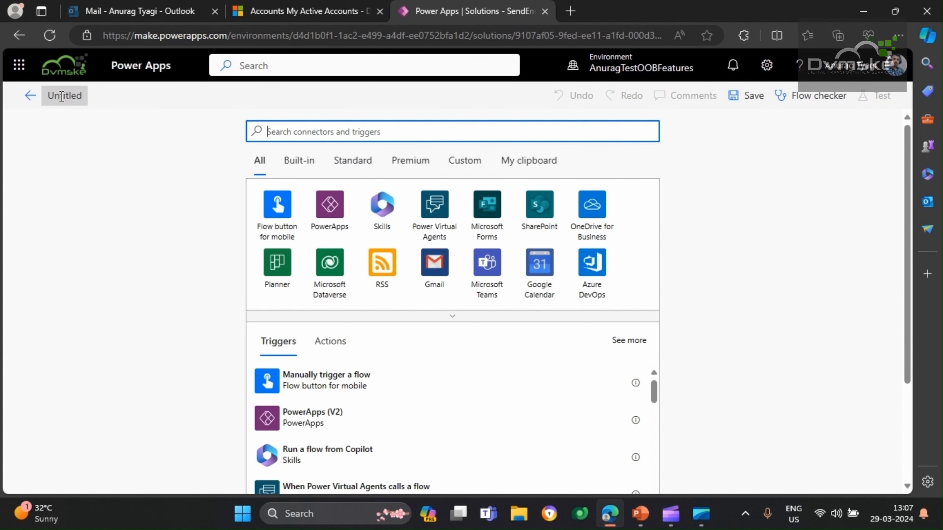
Rename the untitled flow as SendEmailToLeadOwner
click(61, 95)
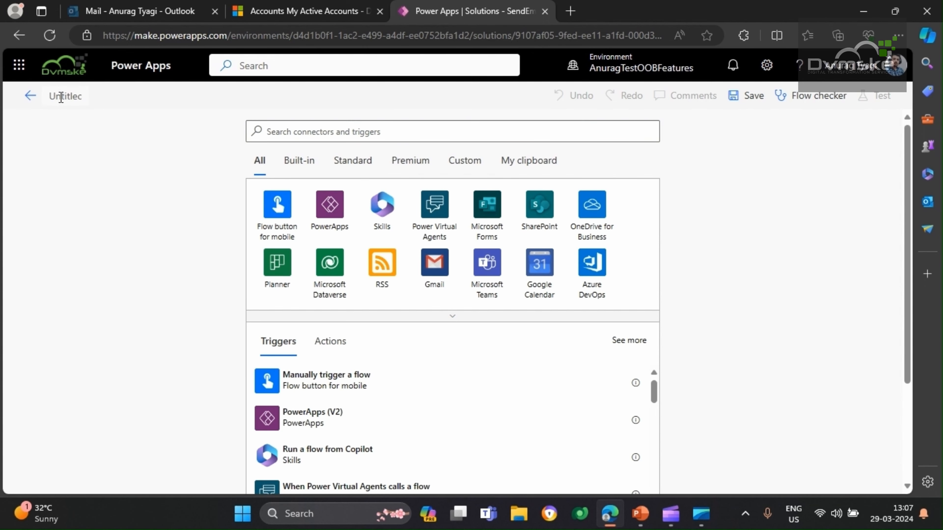
text(Ser)
text(dEma)
text(ilToLeadOwner)
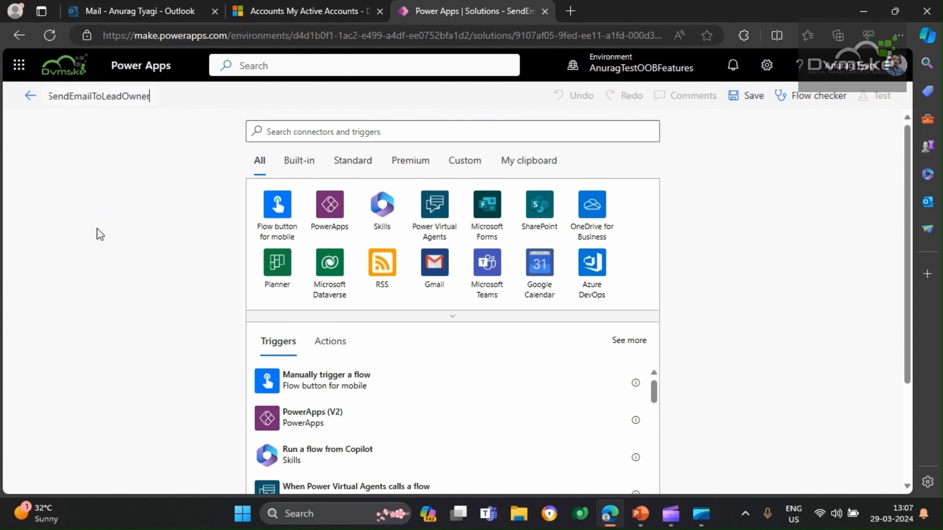
Add the Microsoft Dataverse trigger "When a row is added, modified or deleted" to the flow
scroll(90, 236, down, 1)
scroll(89, 227, up, 1)
click(331, 276)
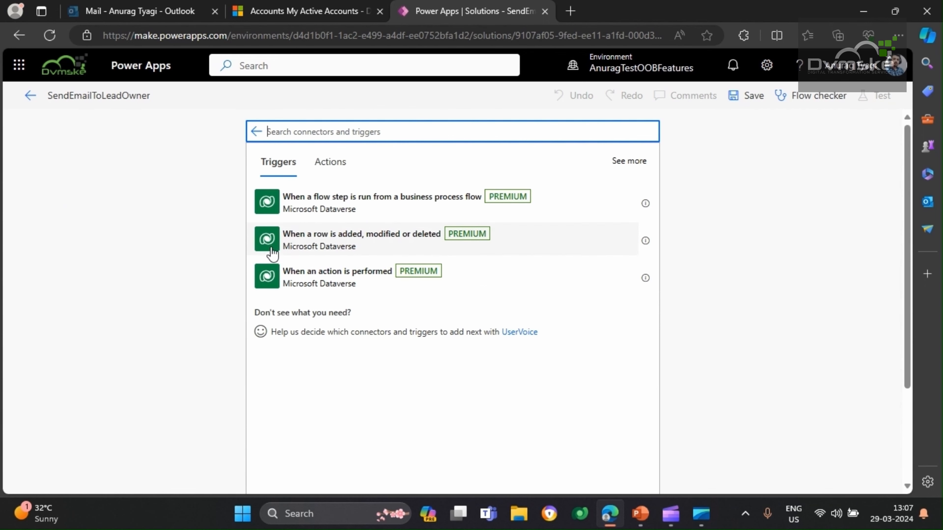
click(397, 245)
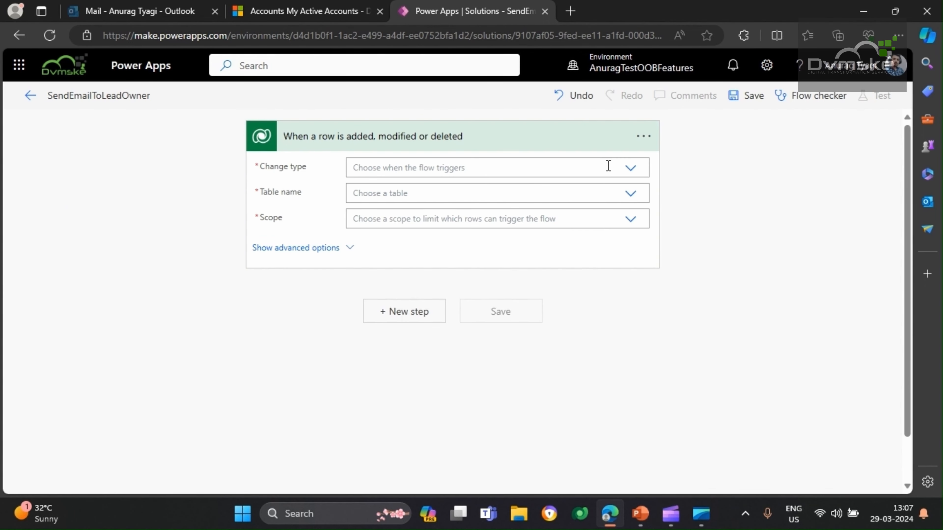
Set the trigger's change type to Added or Modified, table to Leads and scope to Organization, and reveal its advanced options
click(630, 169)
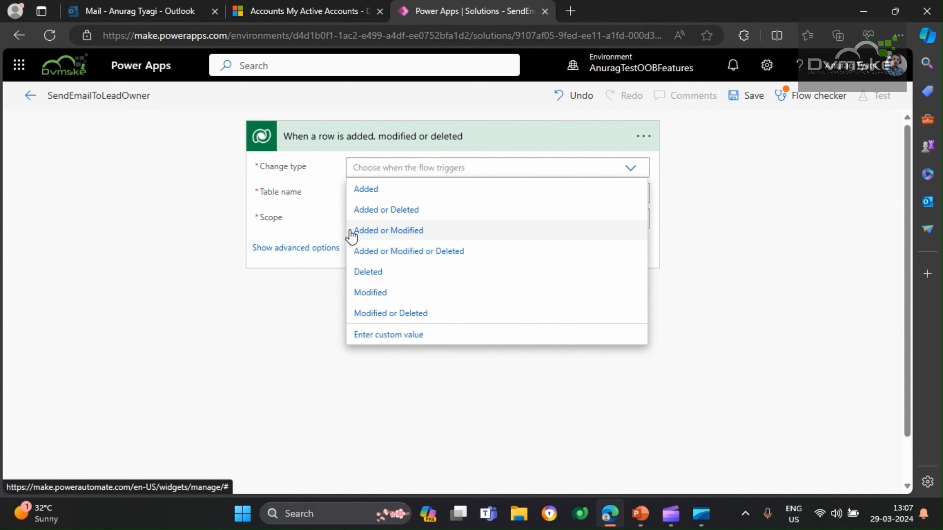
click(378, 235)
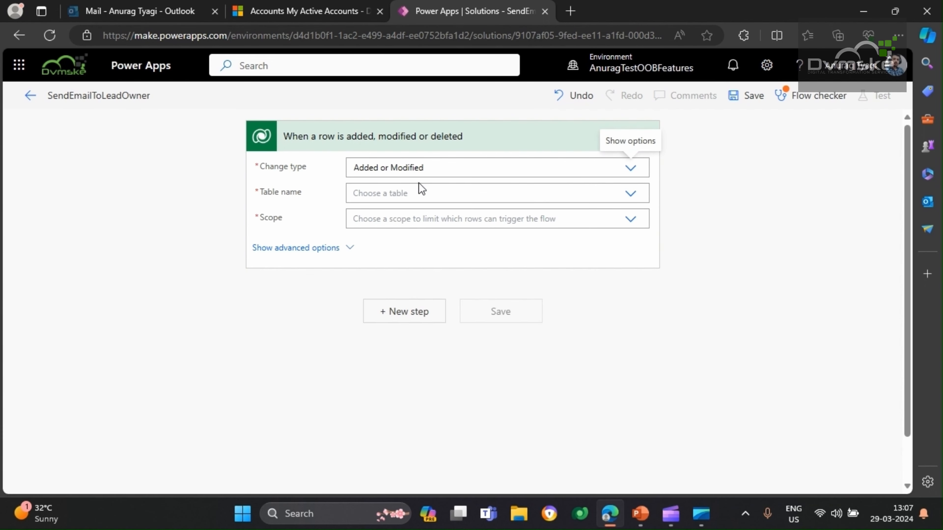
click(627, 197)
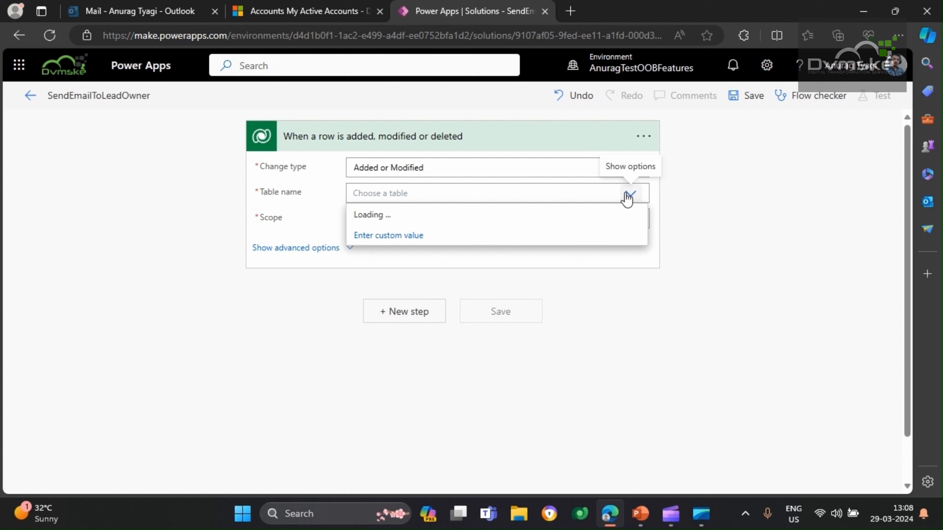
click(508, 192)
text(lead)
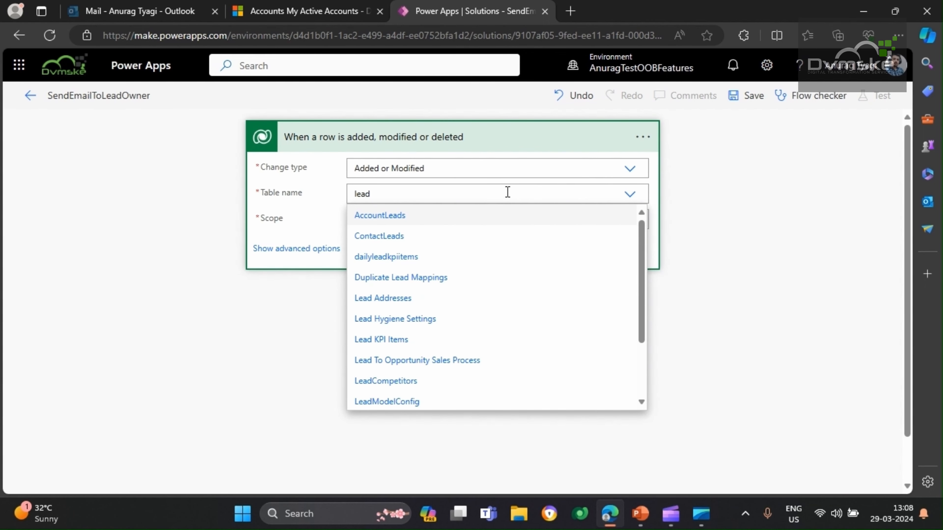
scroll(480, 312, down, 3)
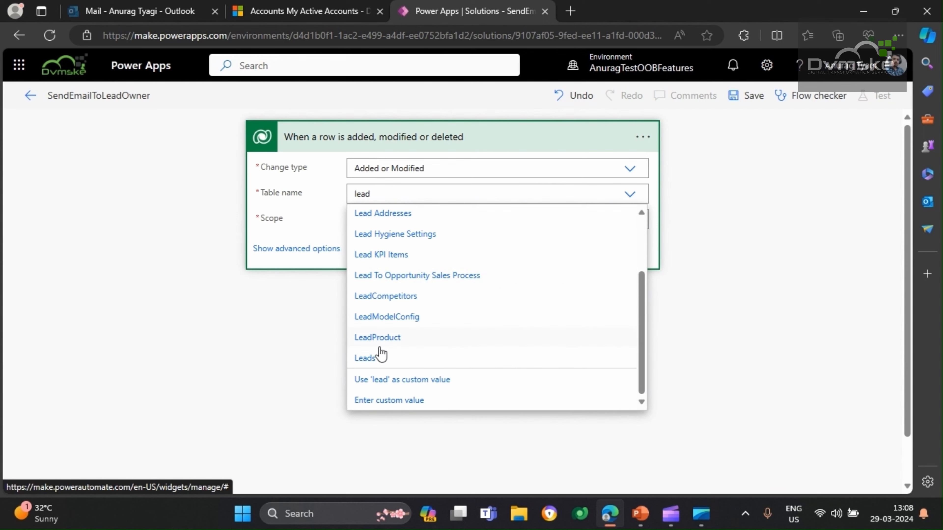
click(380, 356)
click(389, 223)
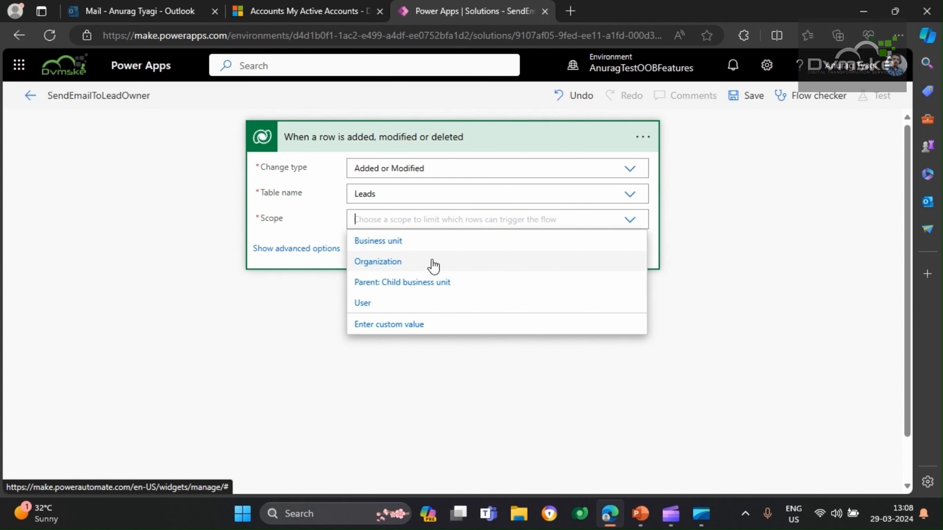
click(433, 266)
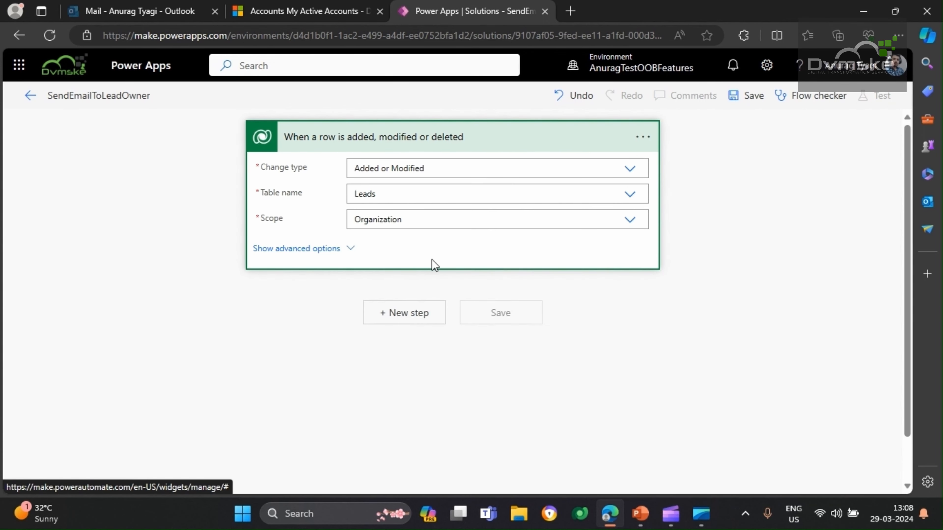
click(329, 249)
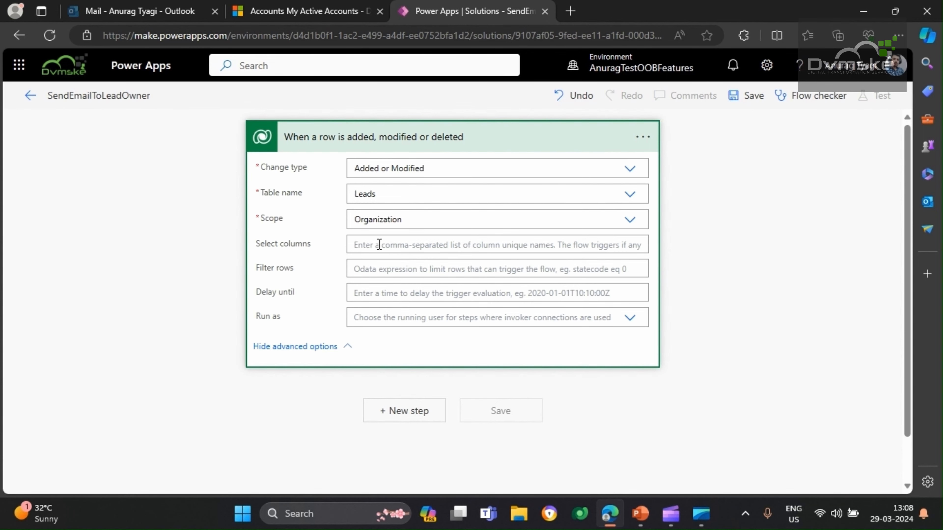
Switch to Dynamics 365 Sales Hub, open a new lead form and expand its header fields
click(307, 9)
click(69, 373)
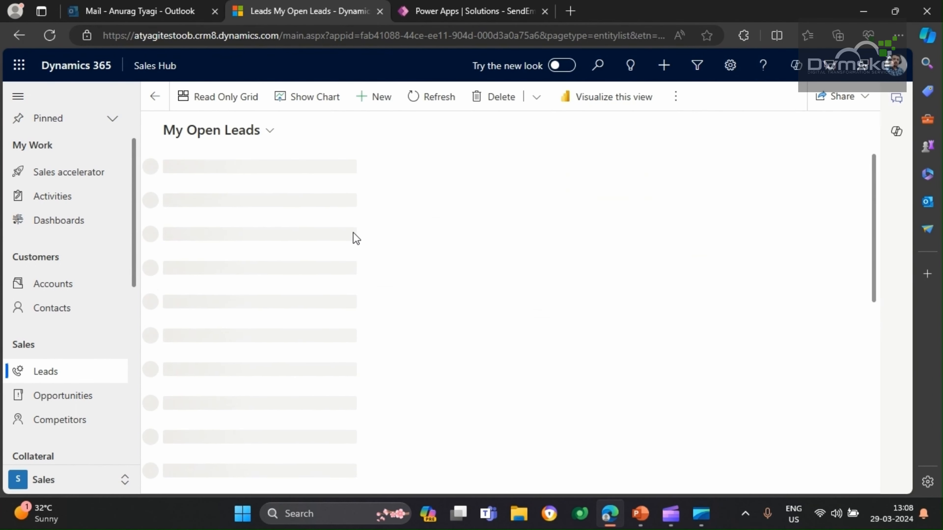
click(371, 106)
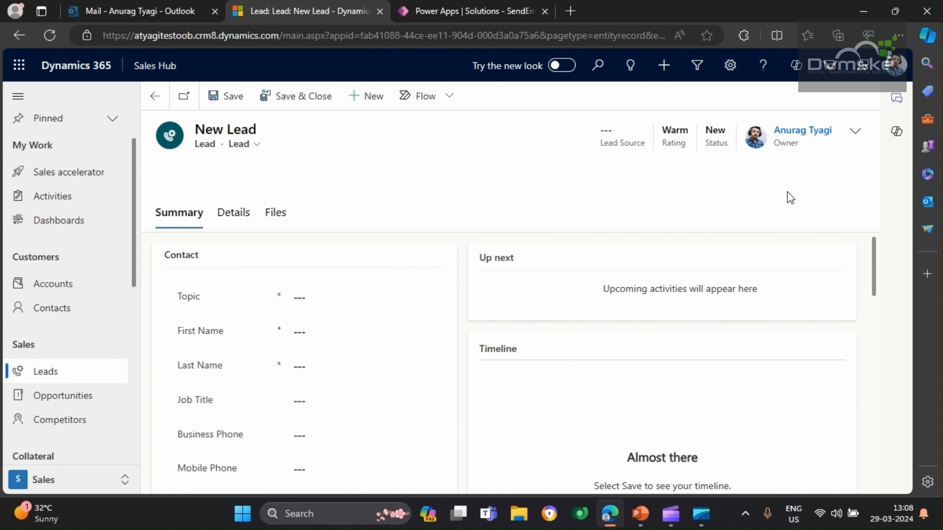
click(855, 131)
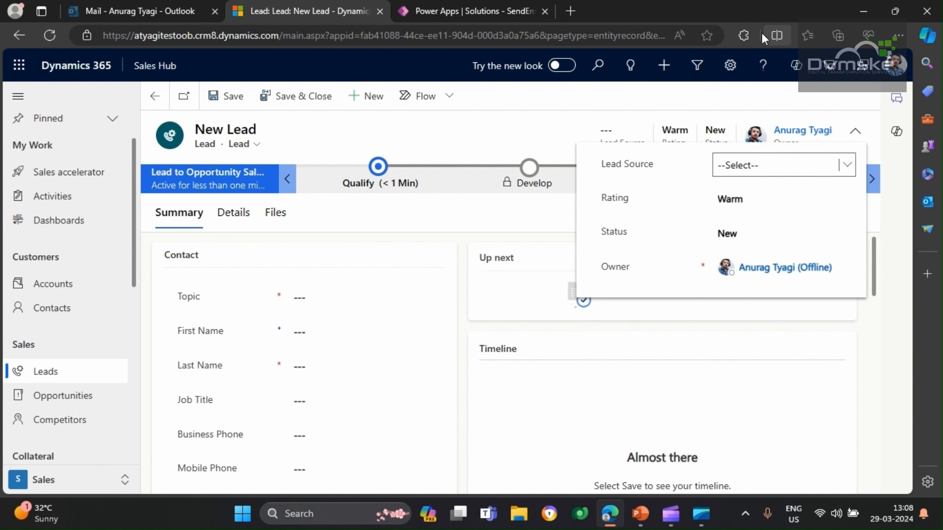
Show the lead form's logical names with the Level up extension and copy the Owner field's logical name
click(749, 39)
click(646, 87)
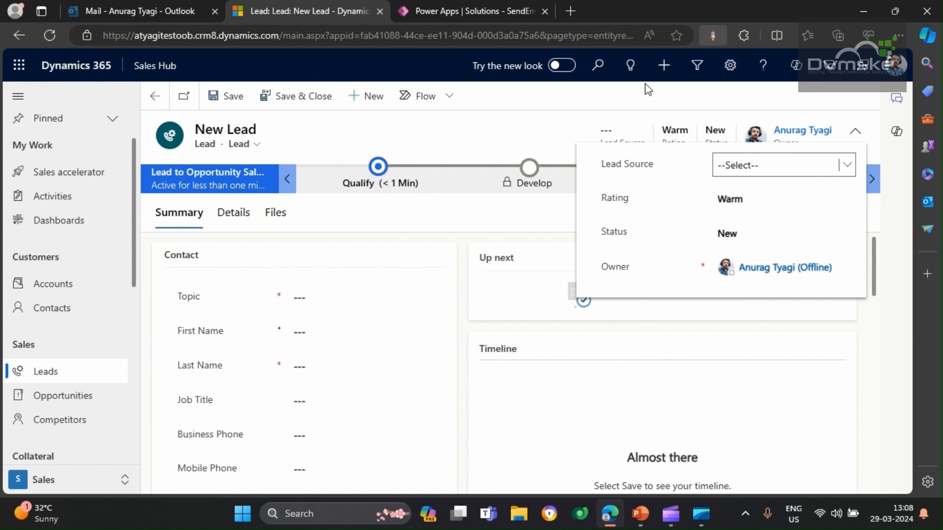
click(393, 138)
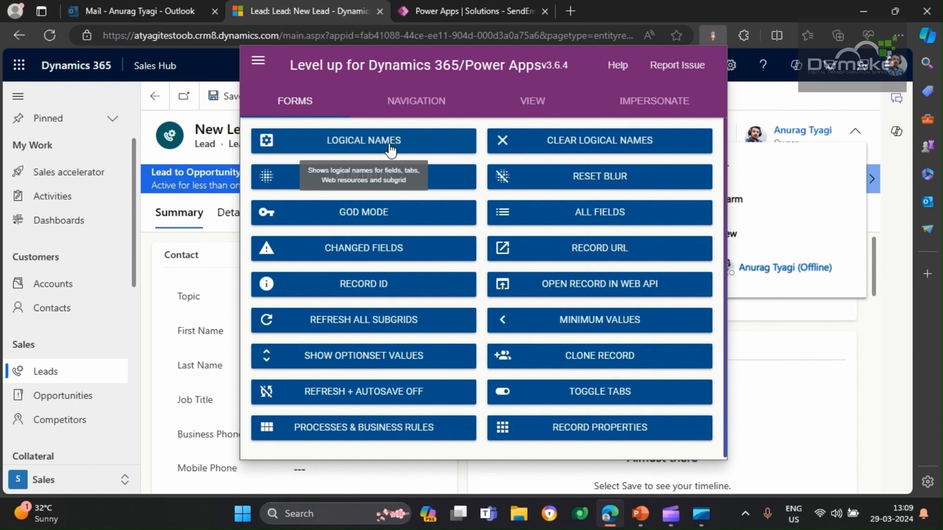
click(849, 149)
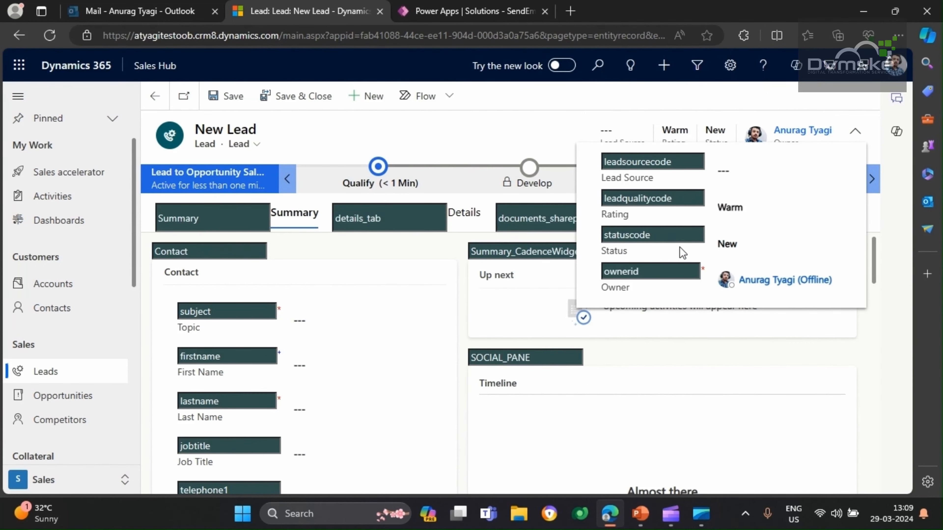
drag(643, 277, 623, 272)
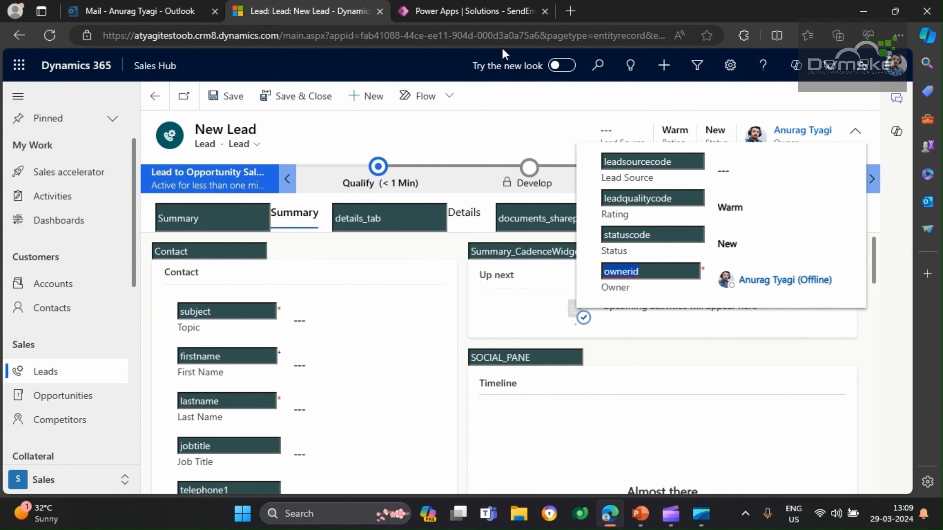
Return to the Power Apps flow and set the trigger's Select columns value to ownerid
click(475, 7)
click(381, 246)
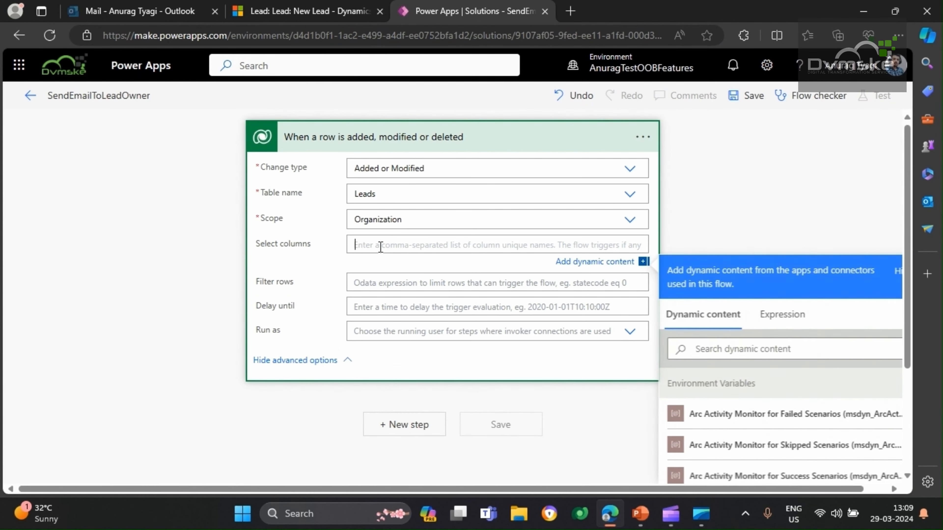
text(ownerid)
click(210, 251)
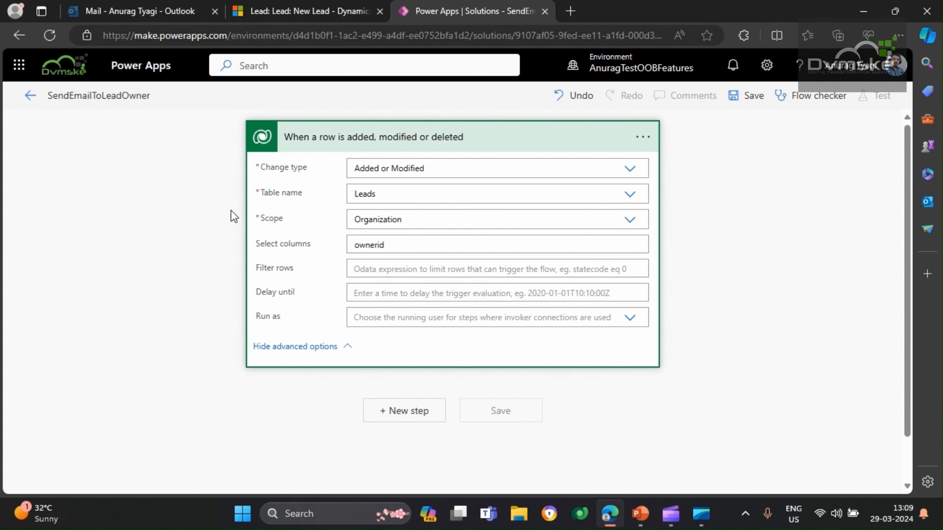
Rename the Dataverse trigger as "When a lead is added or update"
click(644, 137)
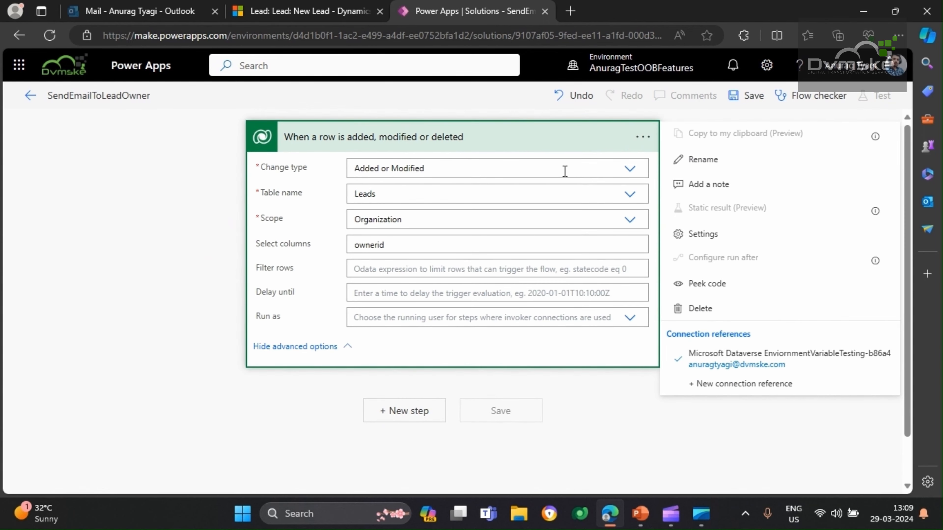
click(710, 160)
click(516, 139)
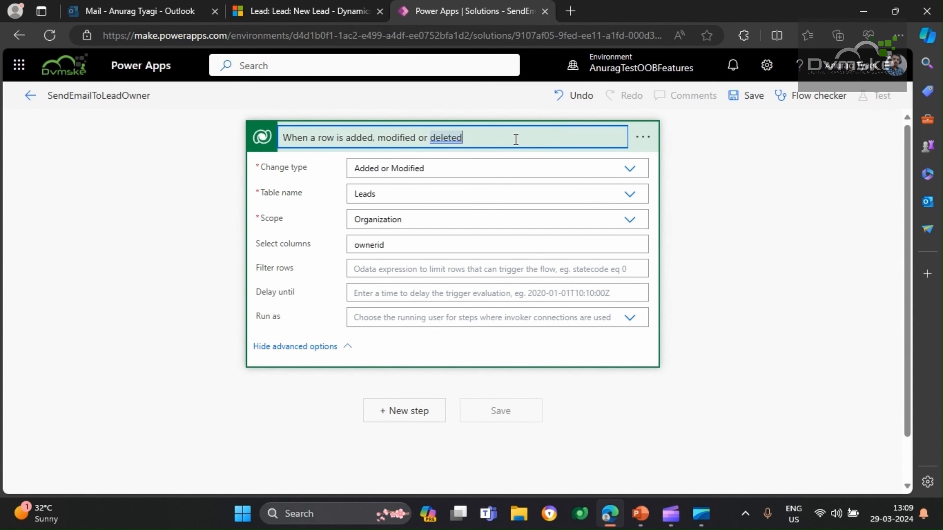
key(BackSpace)
key(BackSpace)
key(BackSpace)
key(BackSpace)
key(BackSpace)
key(BackSpace)
key(BackSpace)
key(BackSpace)
key(BackSpace)
key(BackSpace)
key(BackSpace)
key(BackSpace)
key(BackSpace)
key(BackSpace)
key(BackSpace)
key(BackSpace)
key(BackSpace)
key(BackSpace)
key(BackSpace)
key(BackSpace)
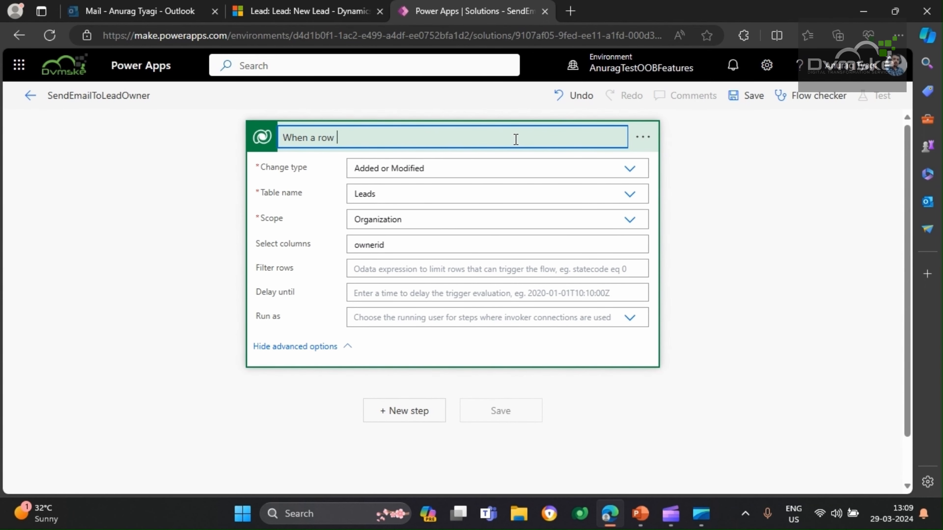
text(lead is added or updated)
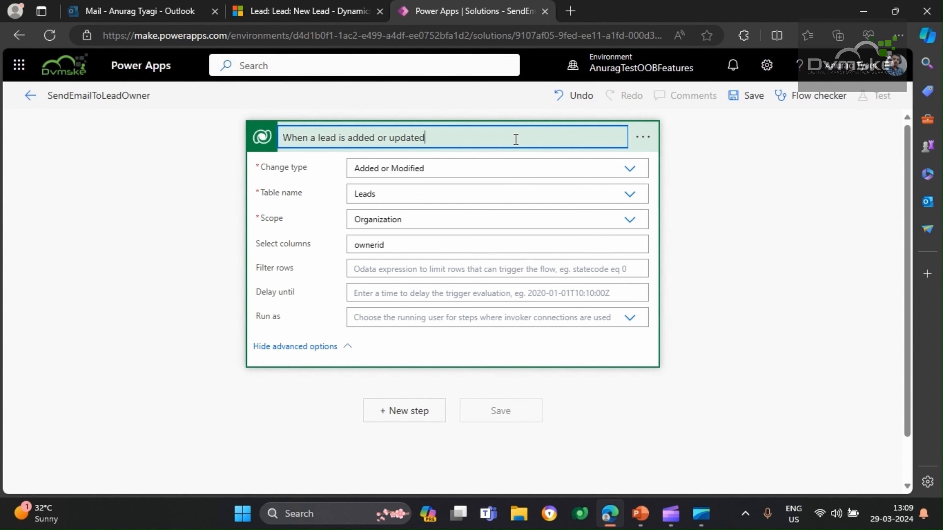
click(90, 347)
scroll(91, 347, down, 1)
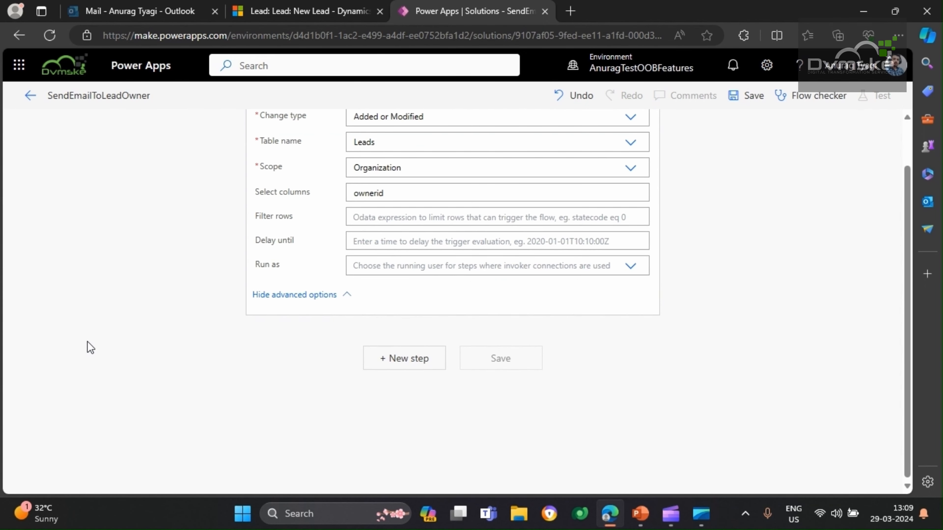
Add a new step below the lead trigger and collapse the trigger's details
scroll(311, 373, up, 1)
scroll(169, 354, down, 1)
click(397, 360)
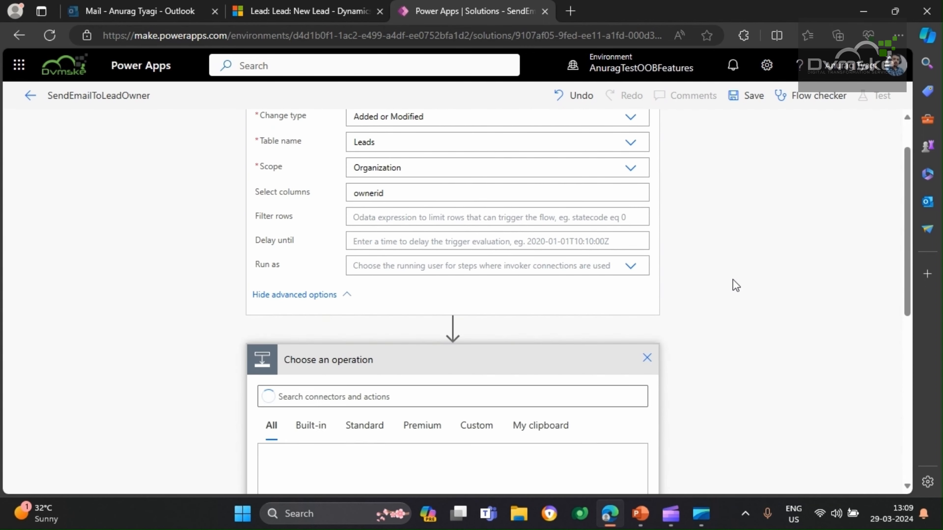
scroll(695, 304, up, 1)
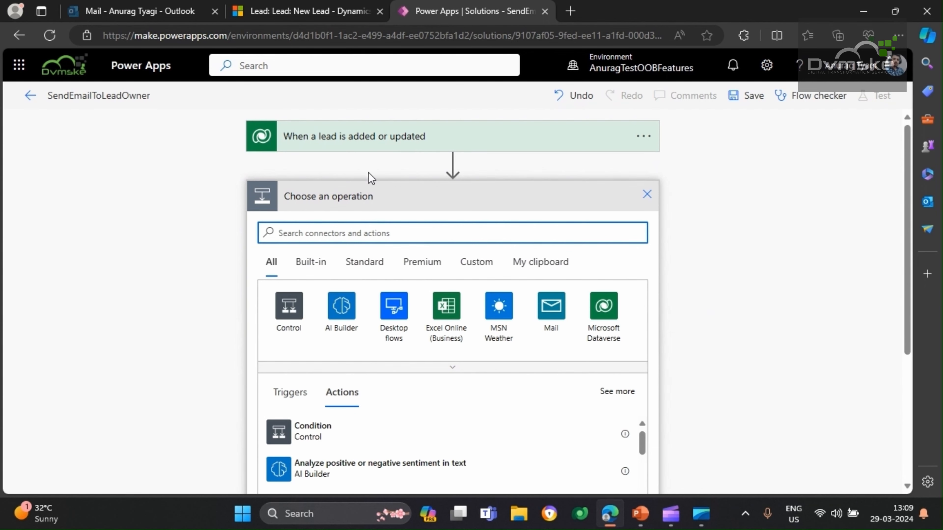
click(351, 147)
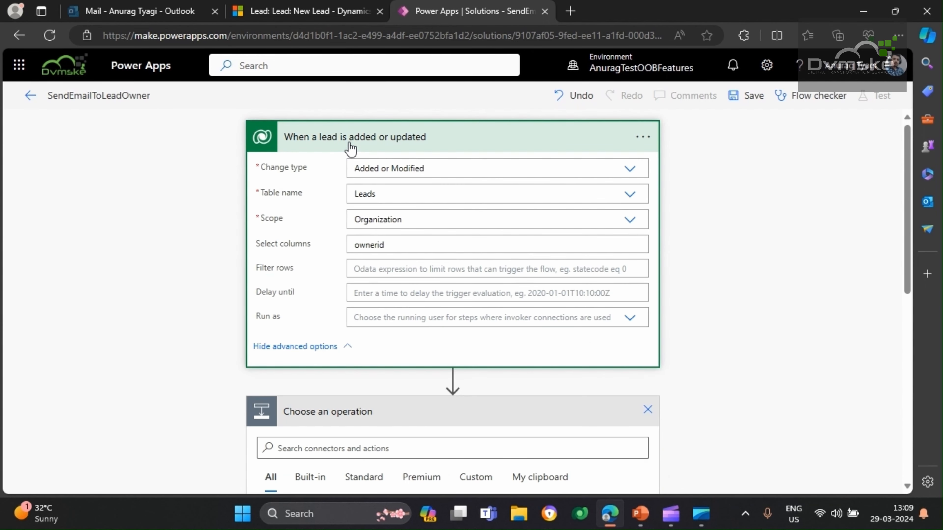
click(350, 148)
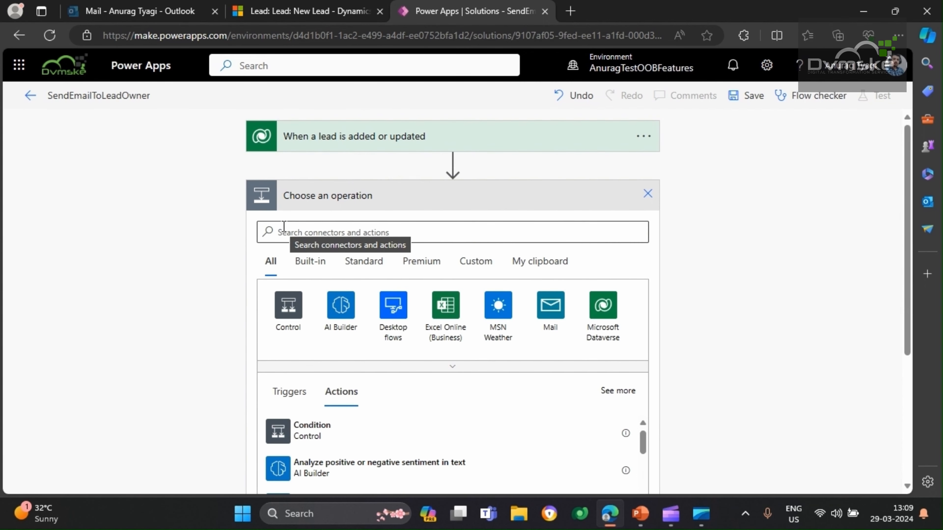
Choose the Microsoft Dataverse action "Get a row by ID" for the new step
scroll(284, 225, down, 2)
scroll(310, 173, up, 2)
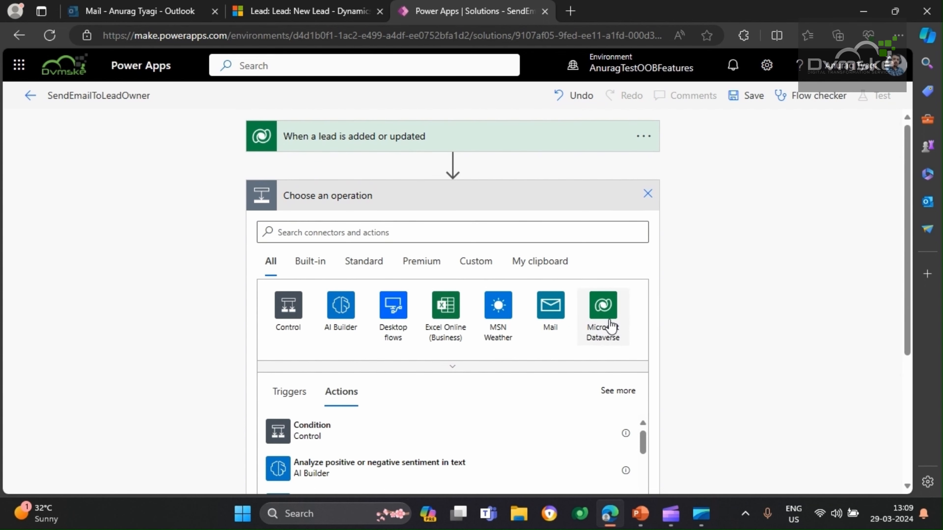
click(607, 336)
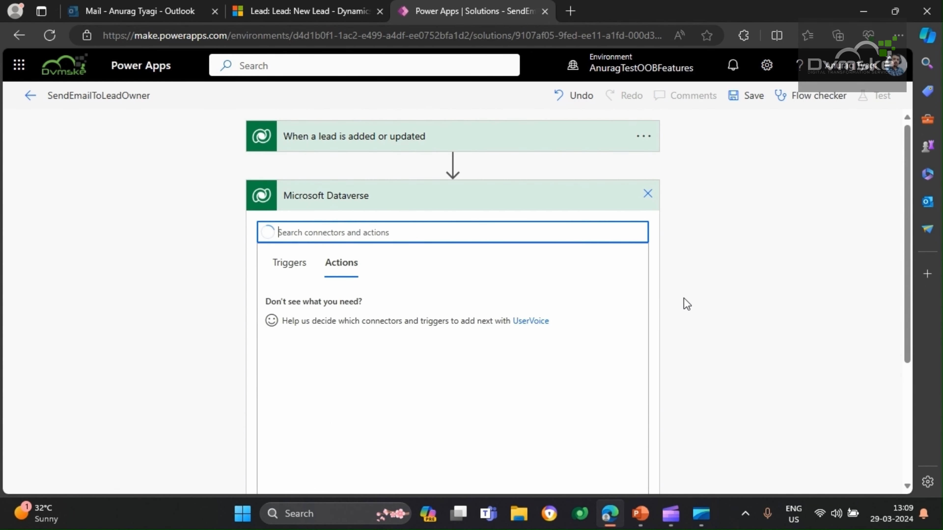
scroll(388, 339, down, 1)
scroll(396, 261, down, 2)
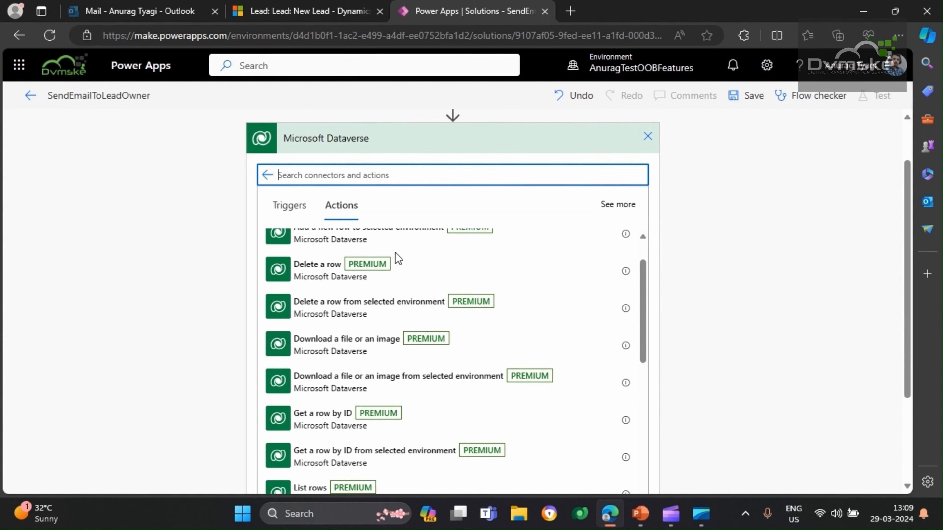
click(356, 427)
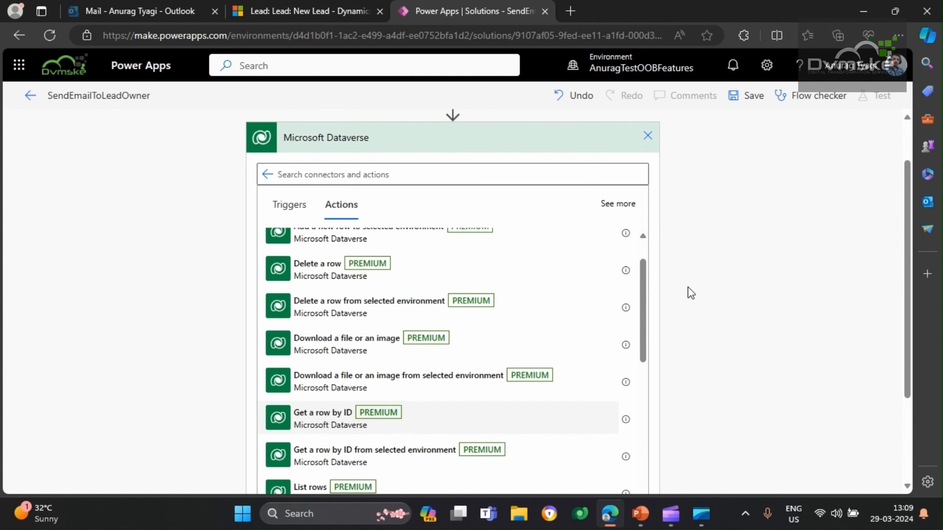
scroll(587, 232, up, 2)
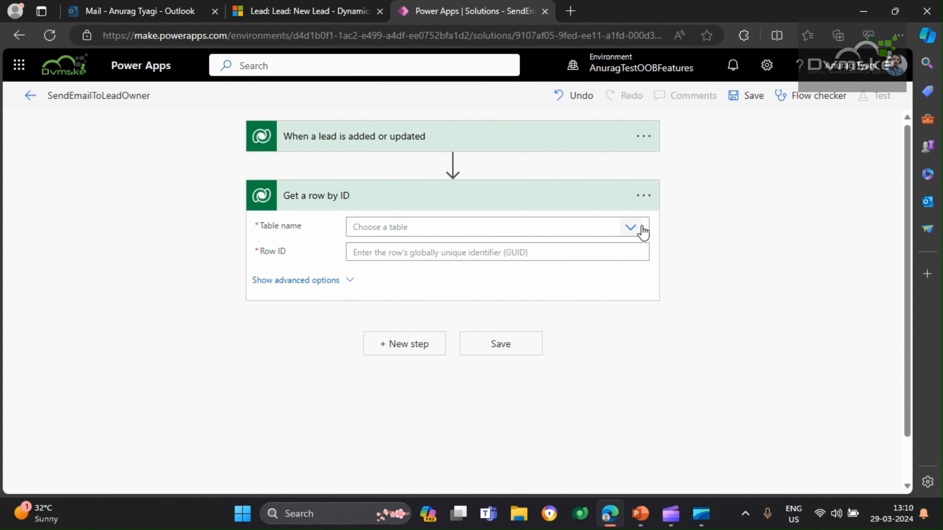
Set the Table name of the Get a row by ID action to Users
click(630, 228)
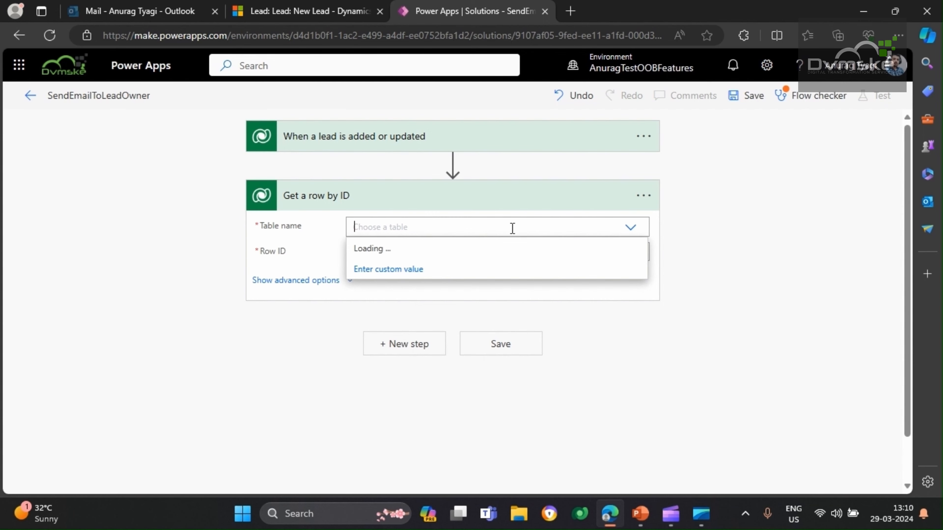
text(ys)
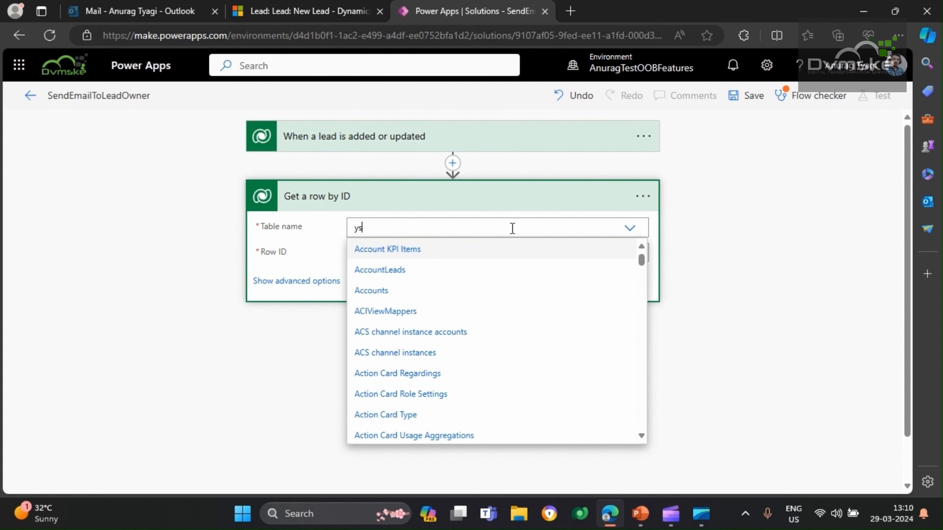
text(t)
key(BackSpace)
key(BackSpace)
key(BackSpace)
text(user)
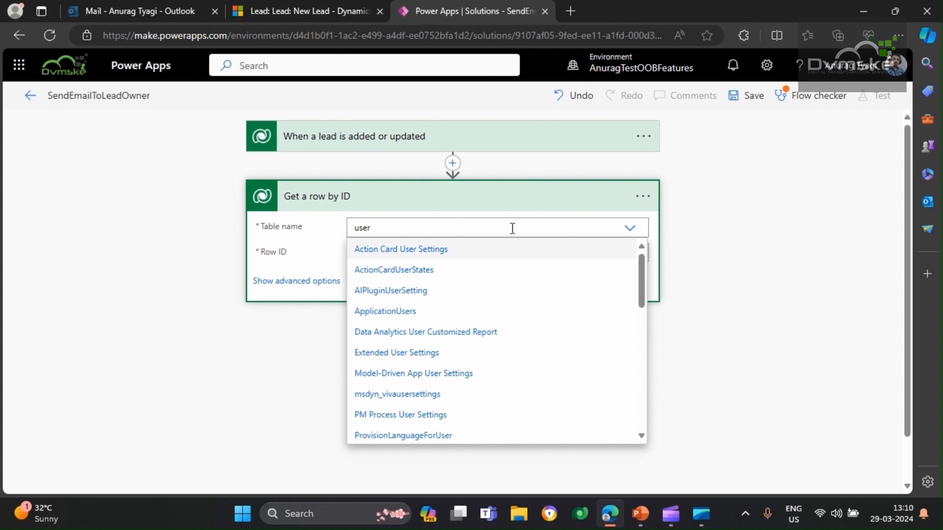
scroll(455, 328, down, 5)
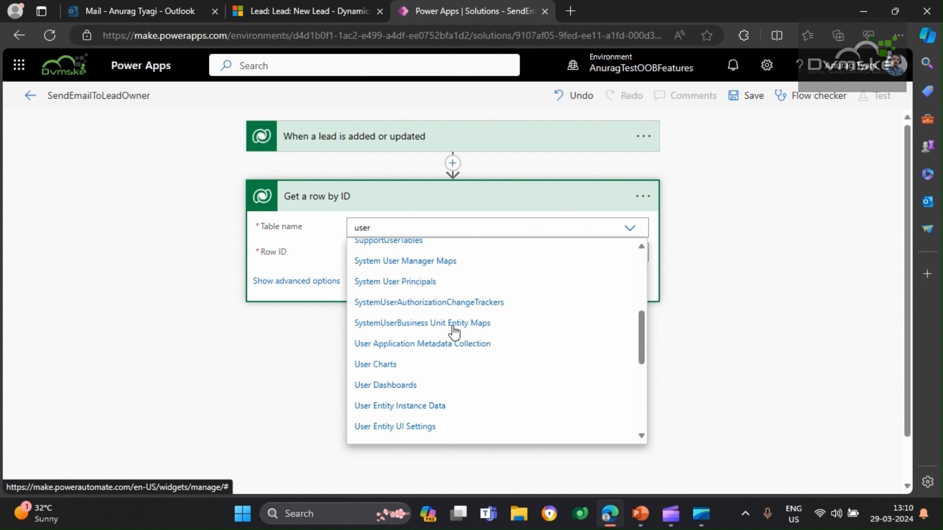
scroll(411, 379, down, 4)
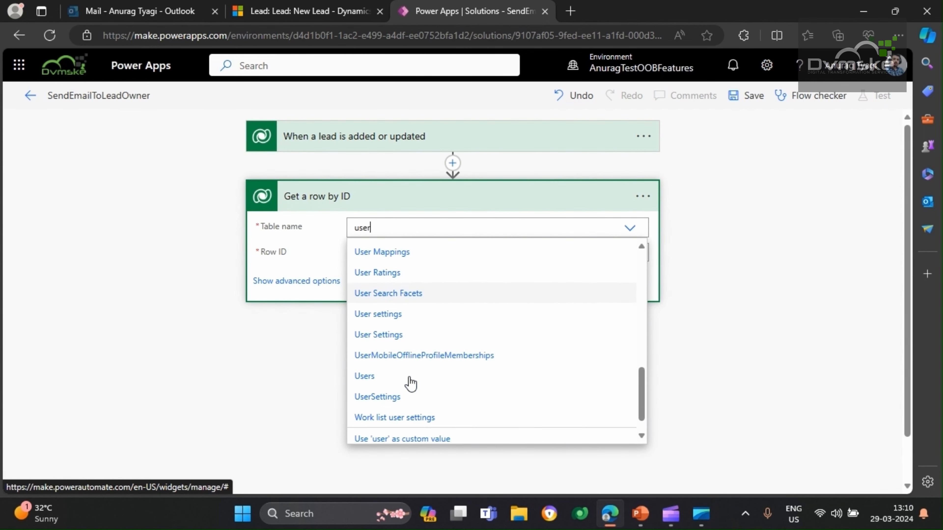
click(372, 379)
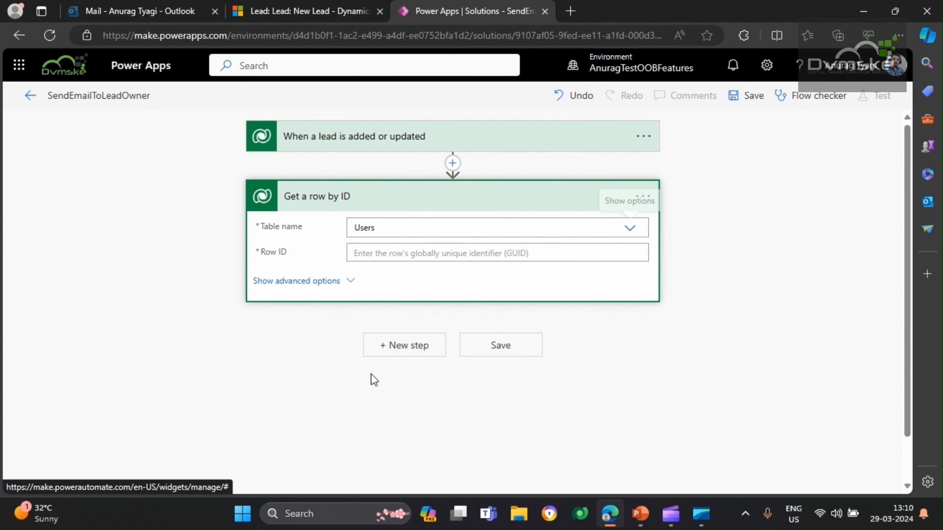
Set the Row ID of the Get a row by ID action to the trigger's dynamic value Owner (Value)
click(376, 253)
scroll(372, 138, down, 1)
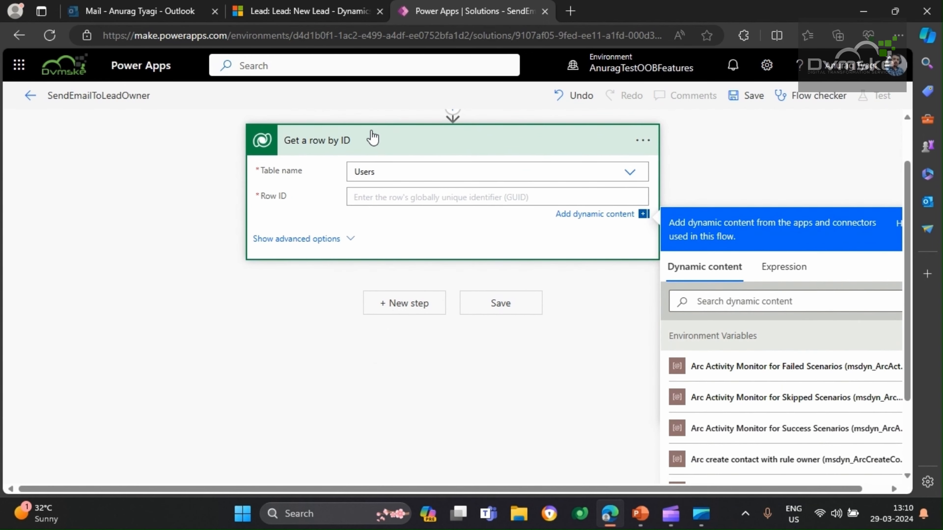
scroll(373, 116, up, 1)
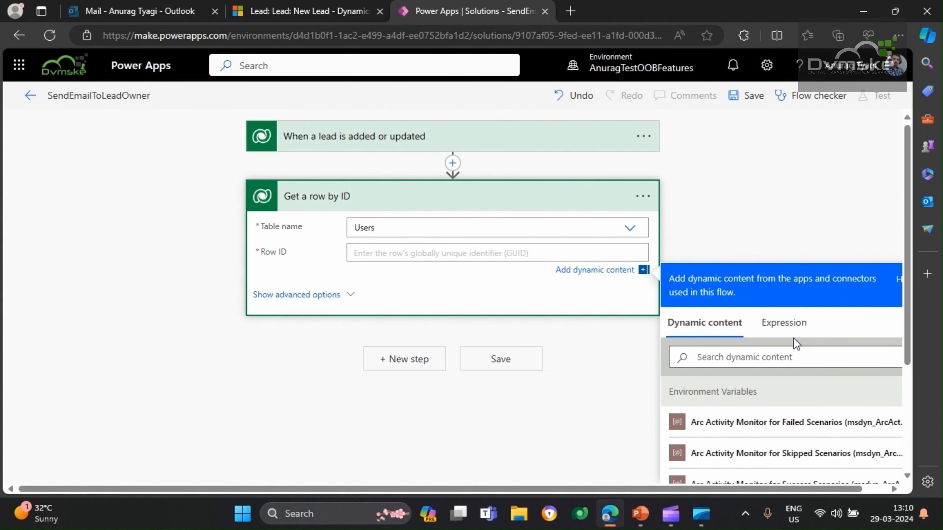
scroll(794, 344, down, 2)
click(721, 243)
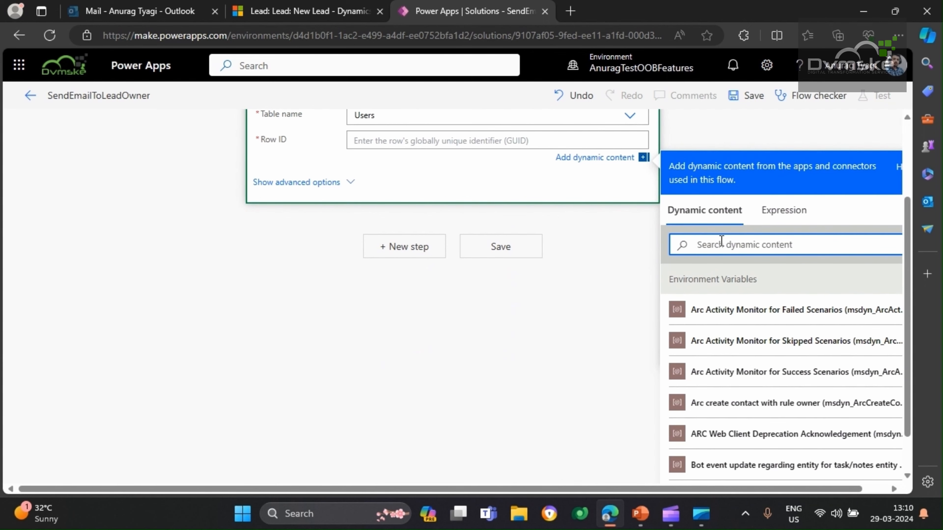
text(owne)
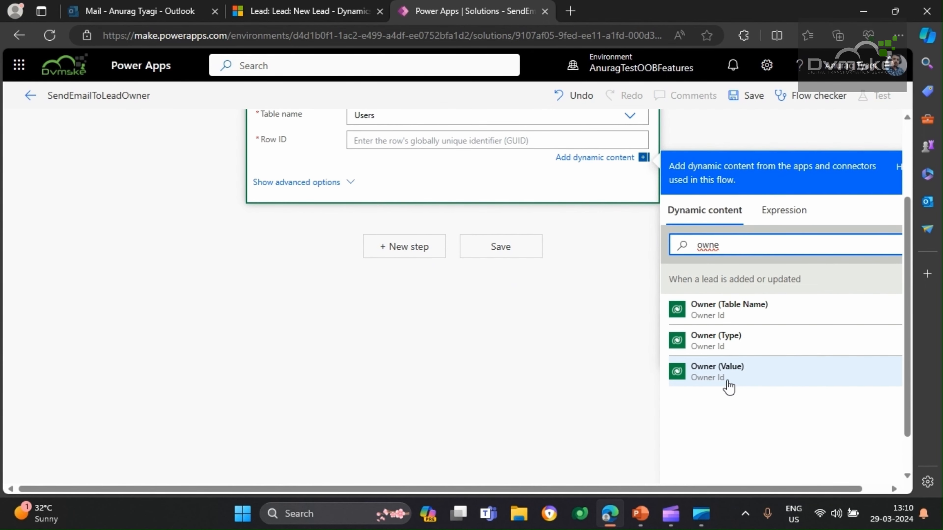
click(715, 375)
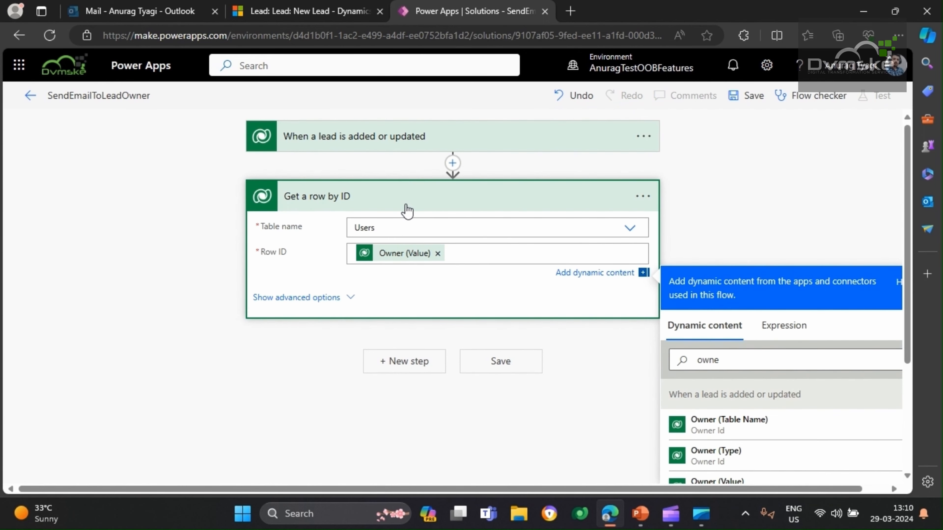
Rename the Get a row by ID action as "Get the owner record"
click(642, 198)
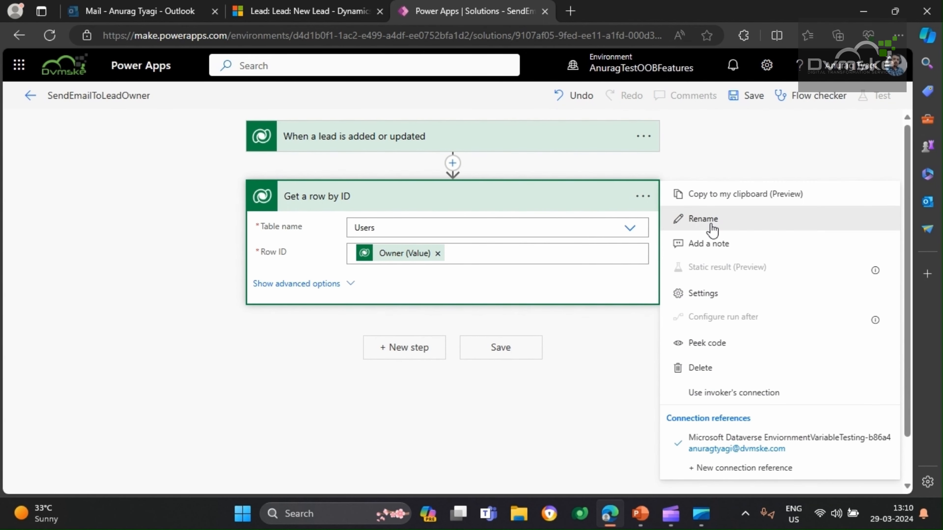
click(703, 219)
key(BackSpace)
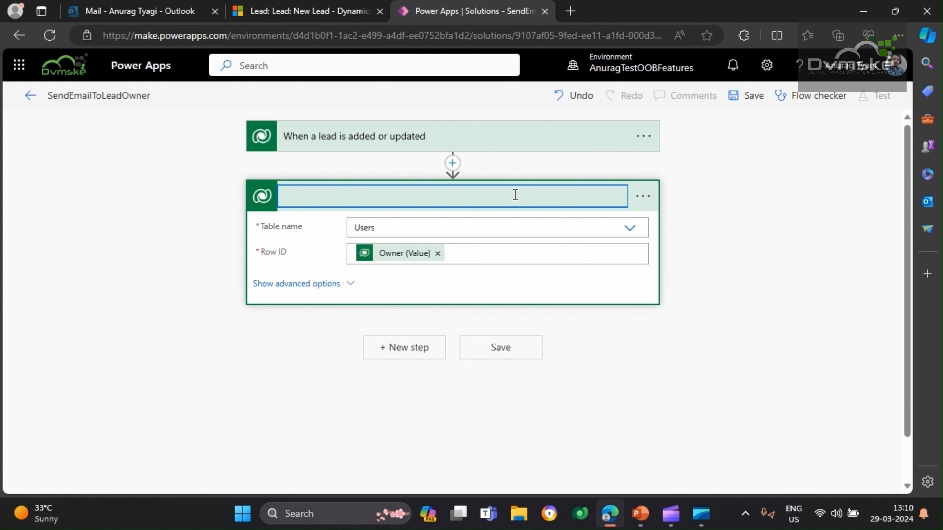
text(Get the owner record)
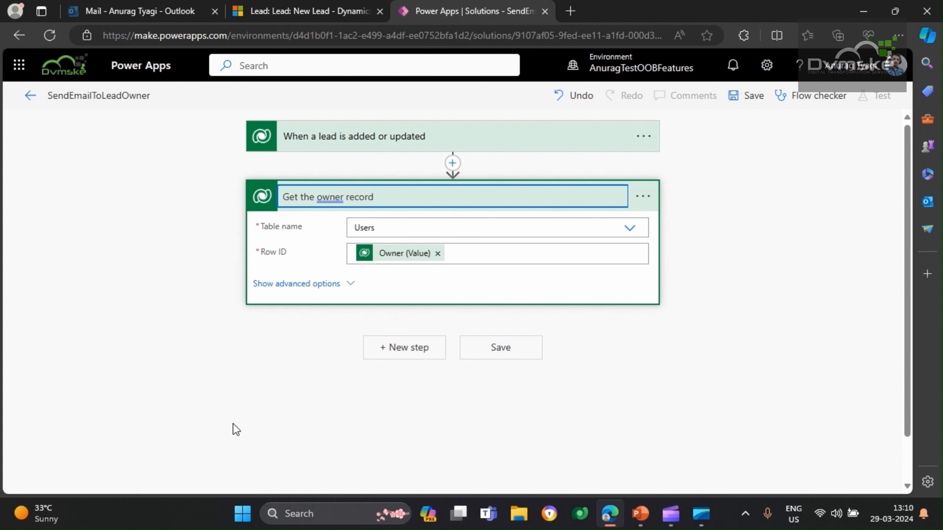
click(209, 391)
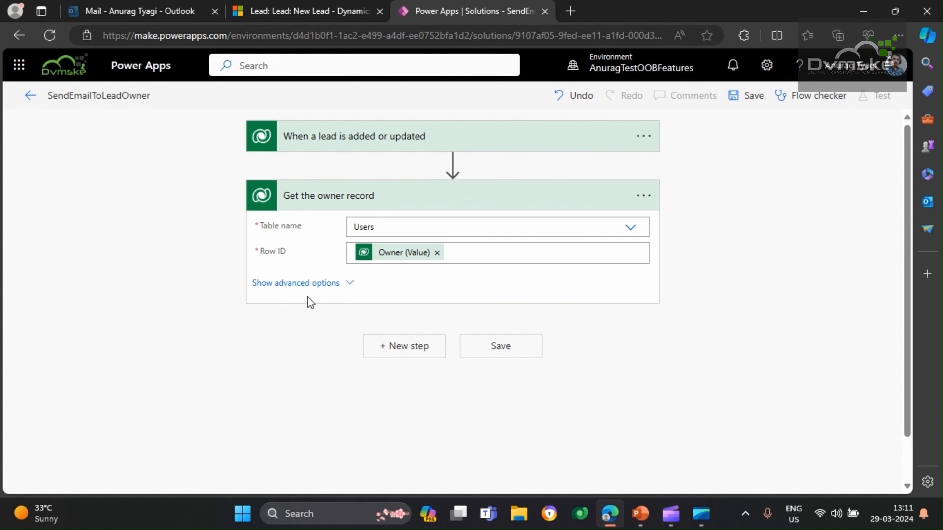
Add a new step, search the actions for "send an email" and choose Office 365 Outlook's Send an email (V2)
click(410, 357)
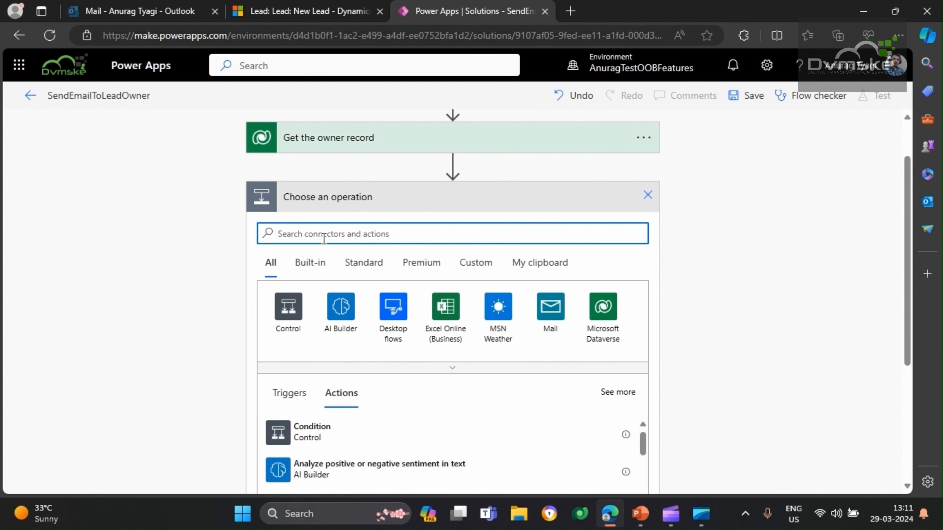
text(se)
text(nd a)
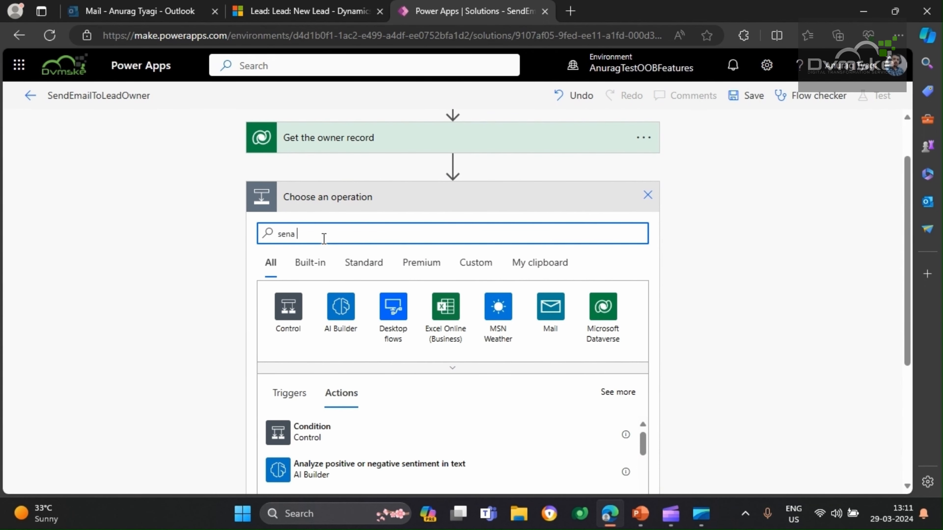
key(BackSpace)
text(d a)
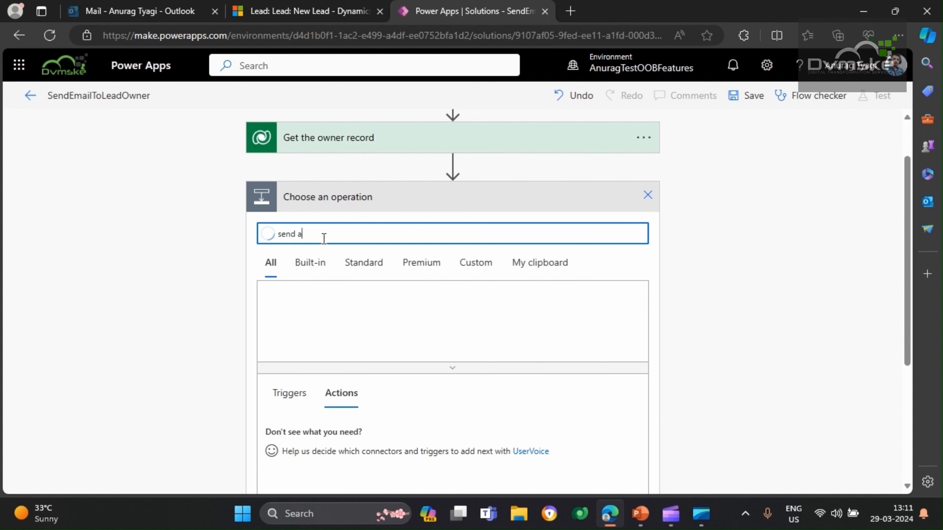
text(n email)
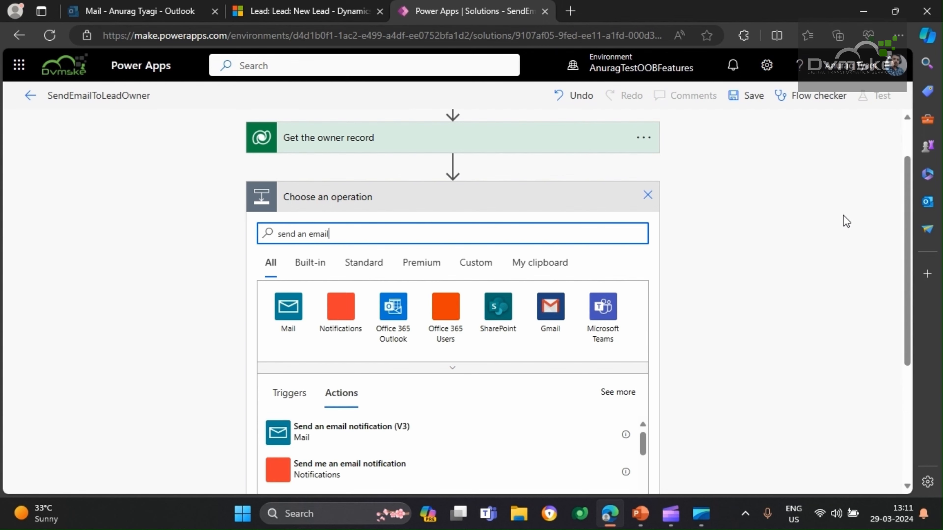
scroll(369, 375, down, 3)
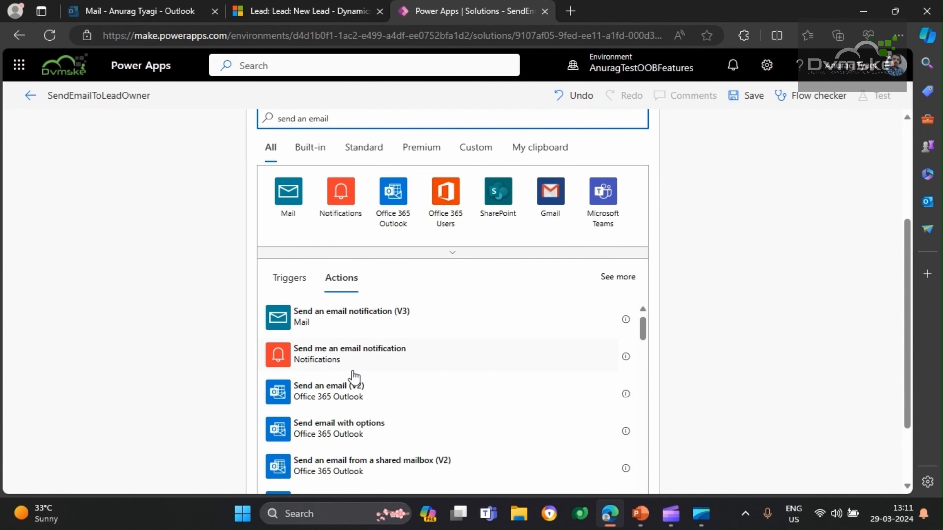
scroll(373, 392, down, 1)
scroll(373, 392, down, 2)
scroll(374, 383, up, 1)
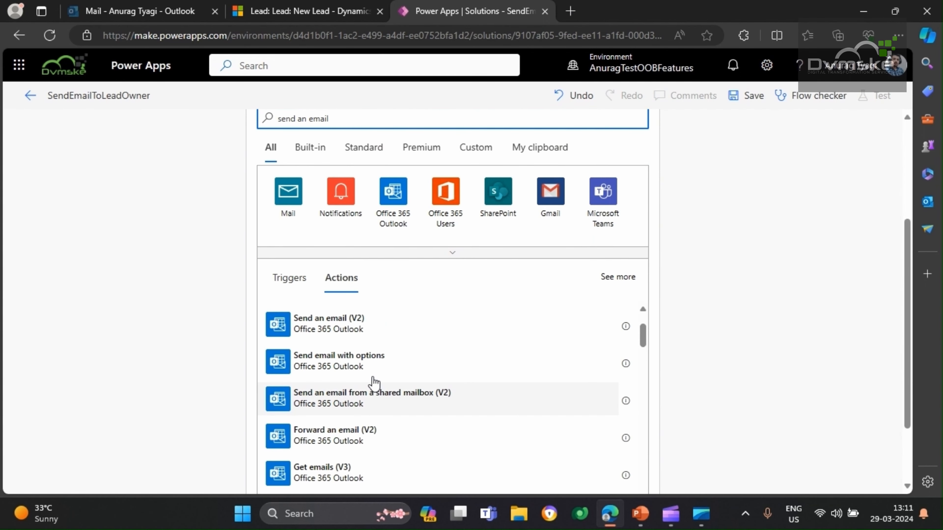
scroll(374, 383, up, 1)
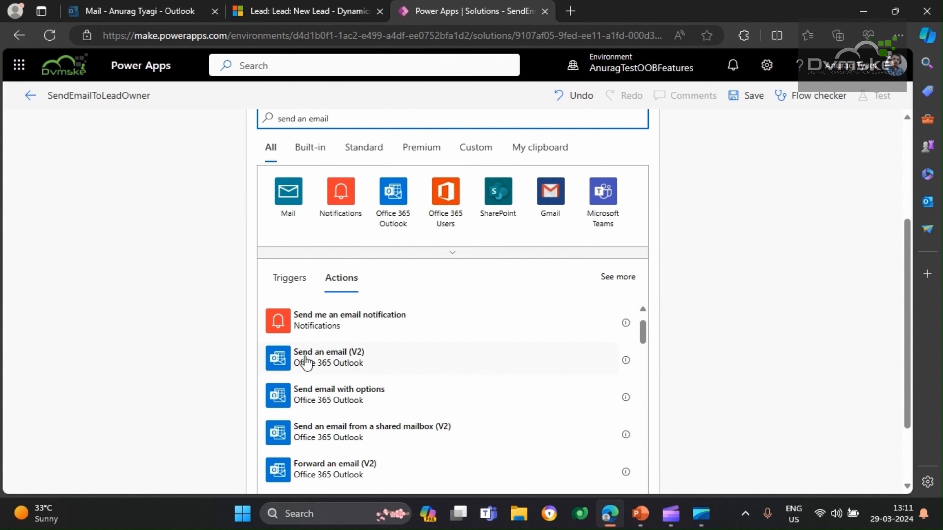
click(334, 358)
scroll(351, 329, up, 1)
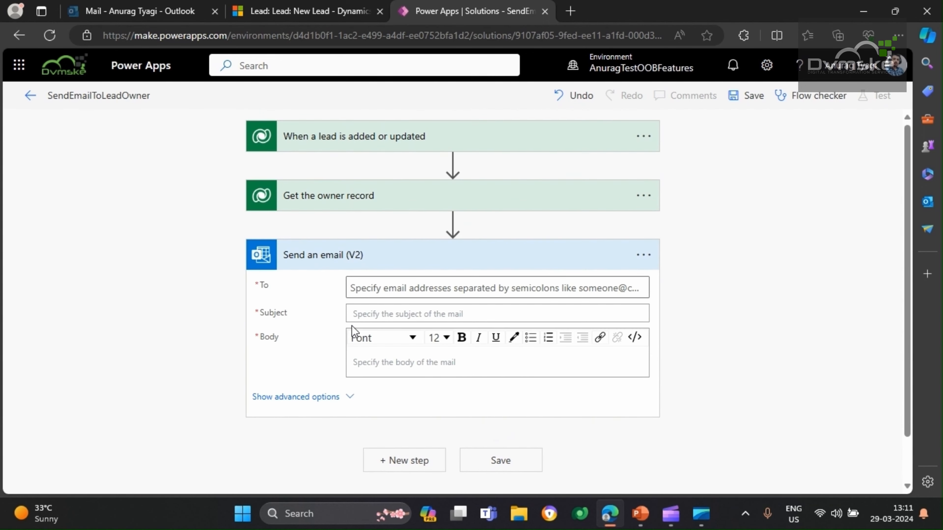
Set the email's To field to the dynamic value Primary Email from Get the owner record
click(379, 288)
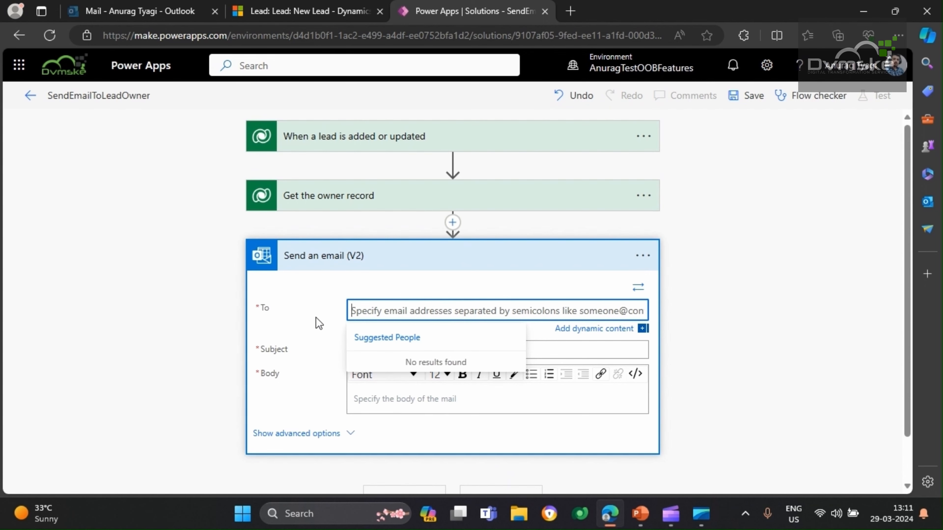
scroll(396, 312, down, 2)
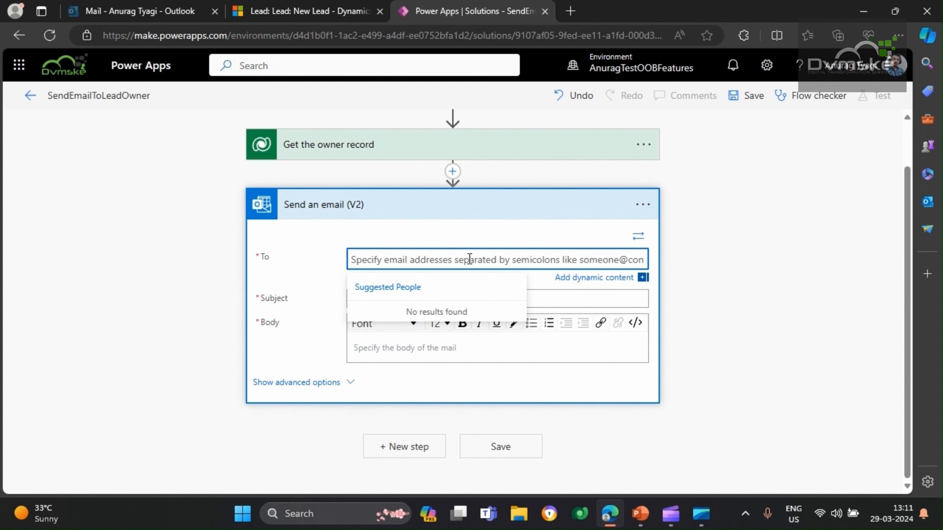
click(599, 279)
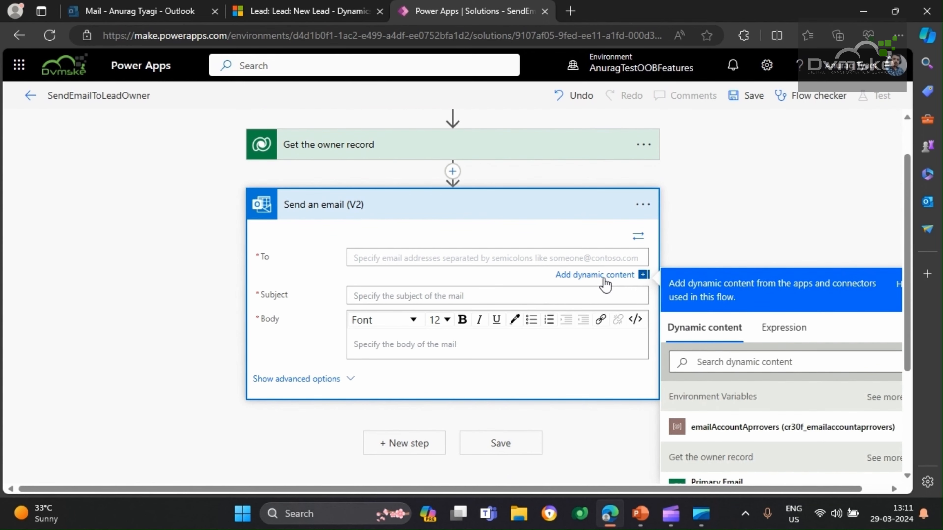
scroll(599, 283, down, 4)
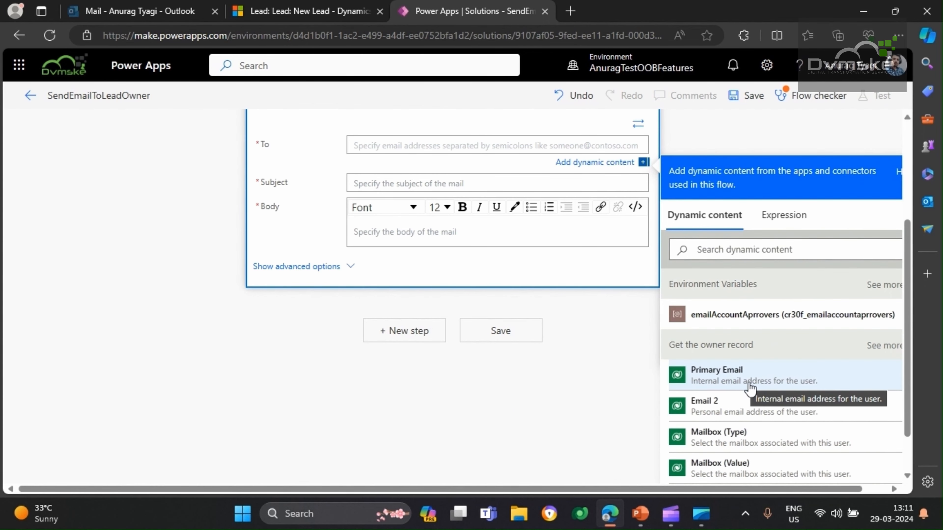
click(772, 384)
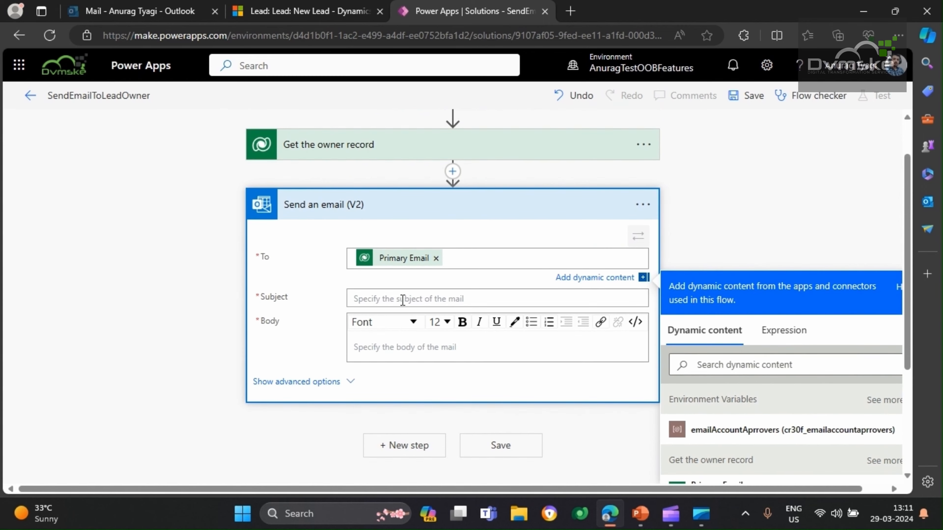
Set the email's subject to "New Lead Assigned"
click(404, 300)
text(The)
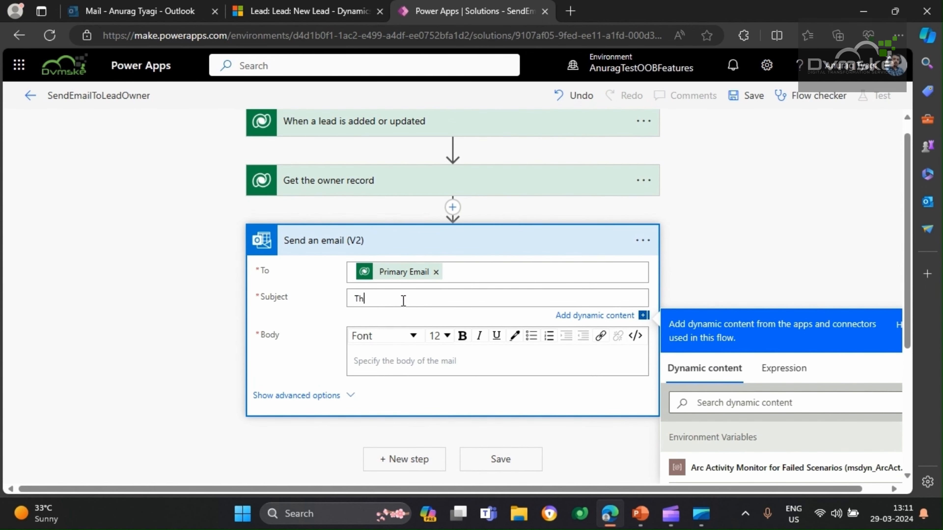
key(BackSpace)
key(BackSpace)
text(New Lead Assigned)
Begin the email body with "Hi," and a second line "A new lead is assigned to you. Please take a look thanks."
click(404, 360)
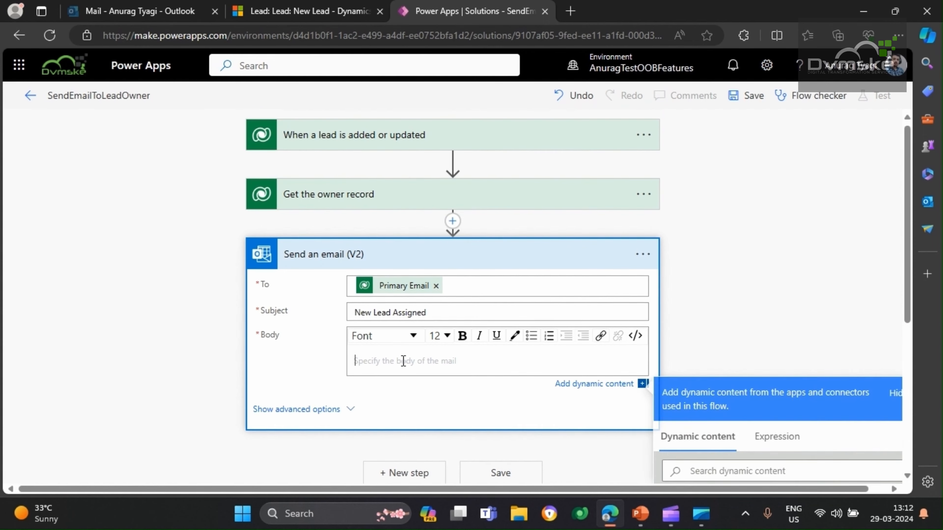
text(Hi)
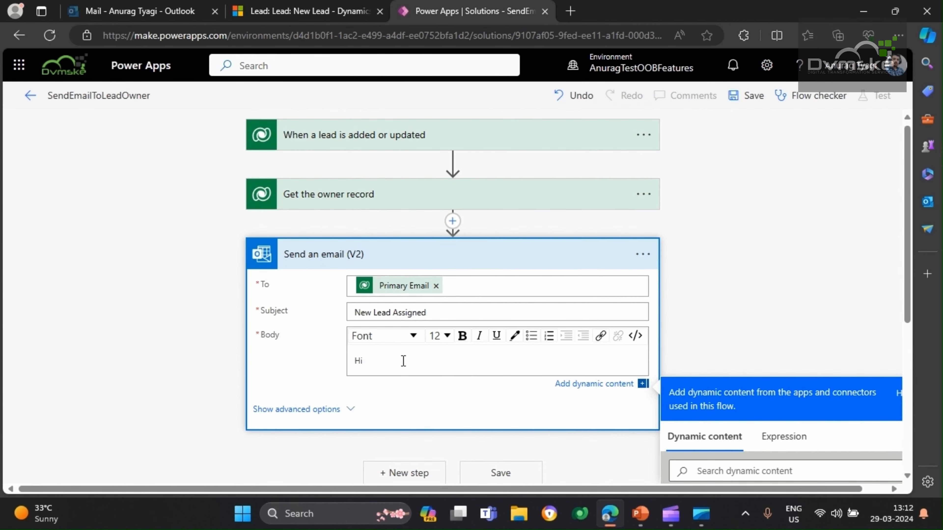
text(,)
key(Return)
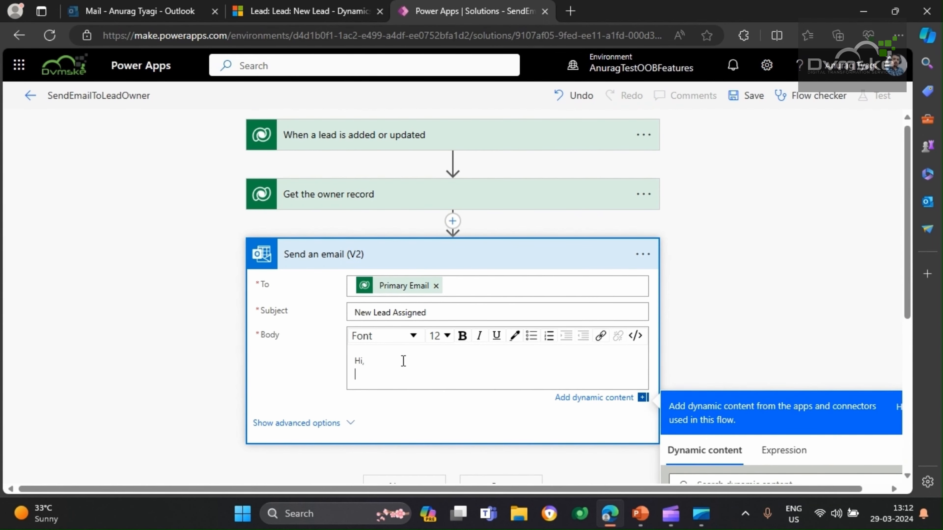
scroll(405, 363, down, 2)
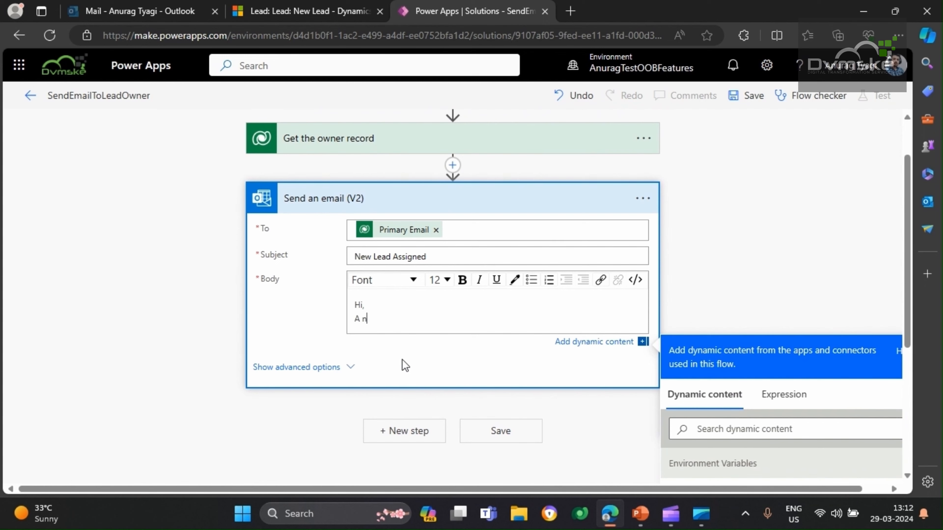
text(A new lead is assigned to y)
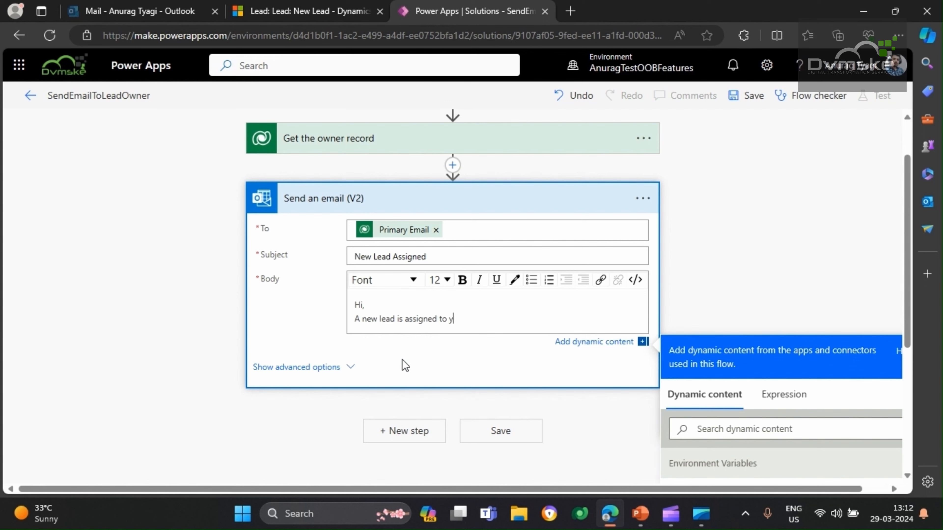
text(ou. Please take a look thanks.)
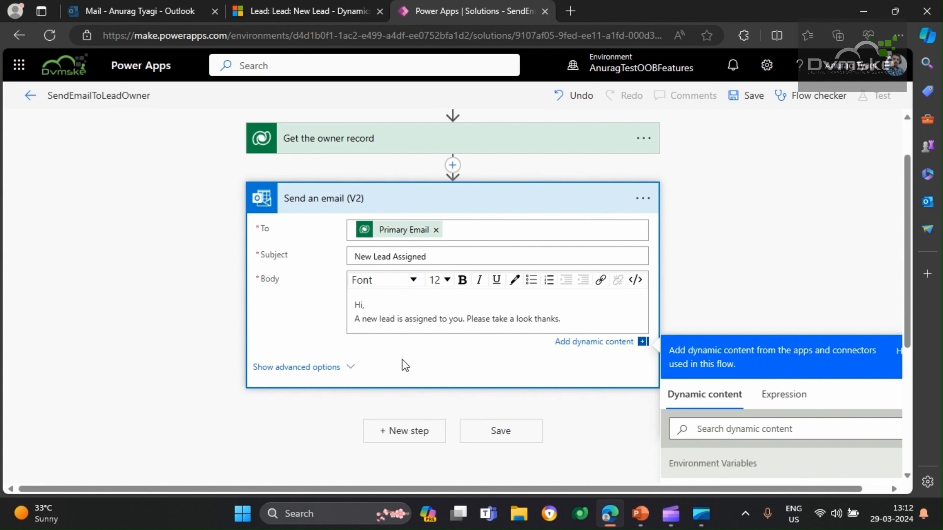
End the email body with the sign-off "Regards" and "Crm System" on separate lines
key(Return)
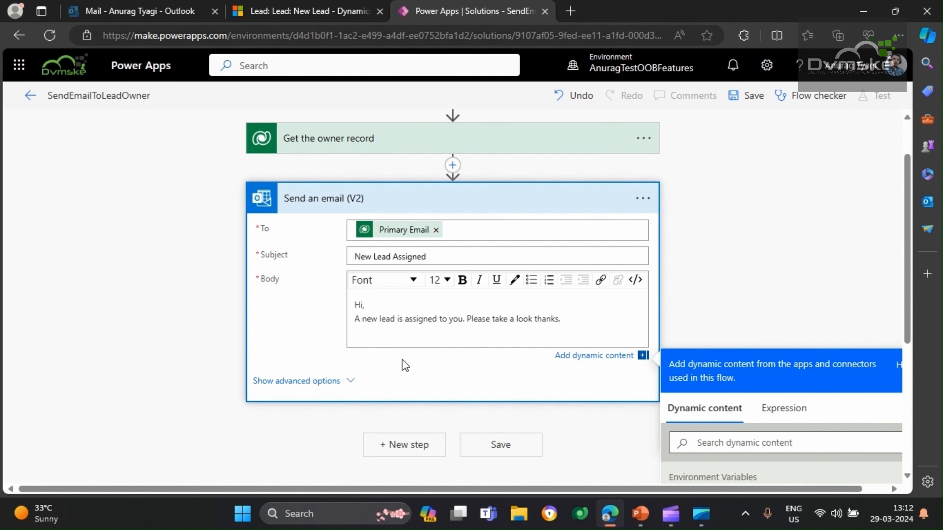
text(Regards)
key(Return)
text(Crm )
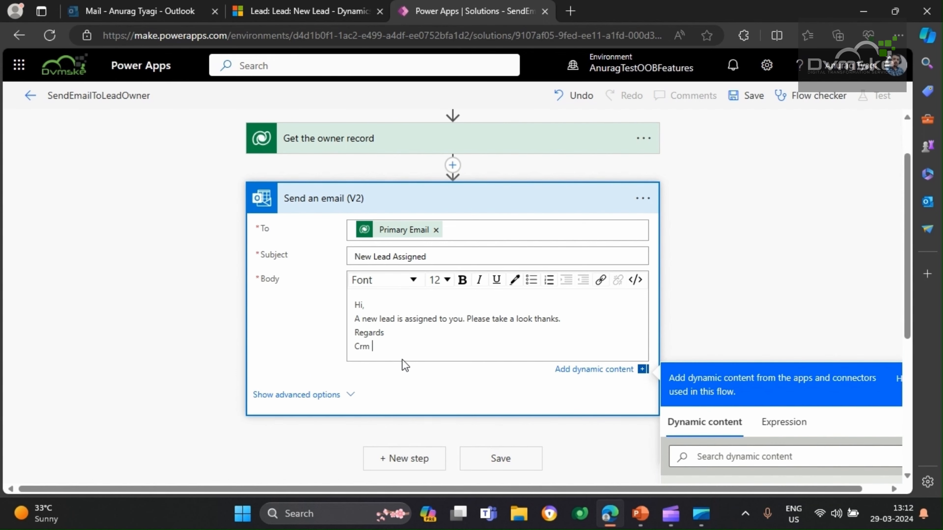
text(System)
Collapse the email action, expand the owner record action and the trigger for review, and save the flow
scroll(450, 316, up, 2)
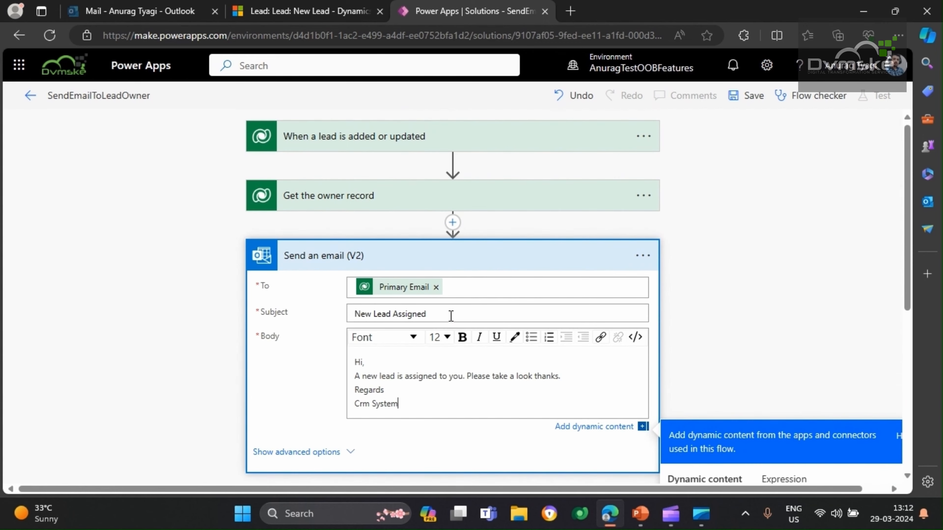
click(355, 257)
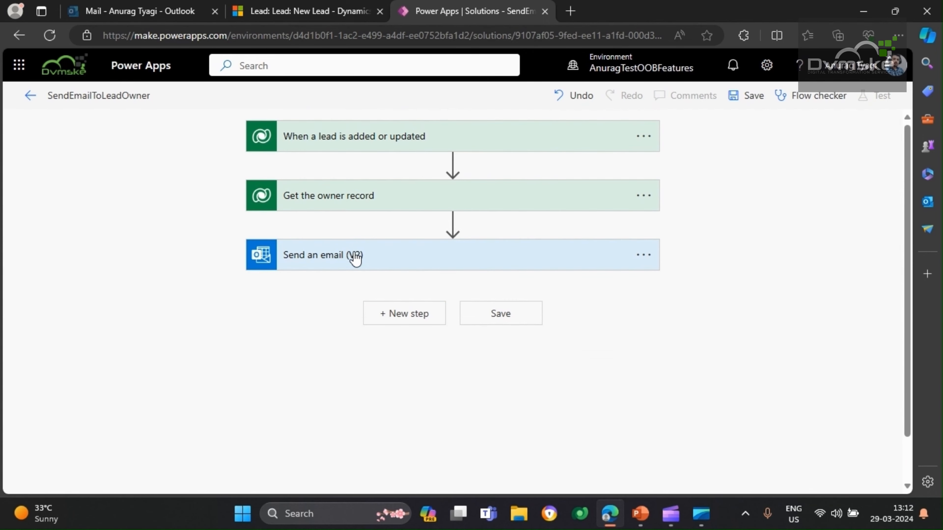
click(379, 200)
click(382, 148)
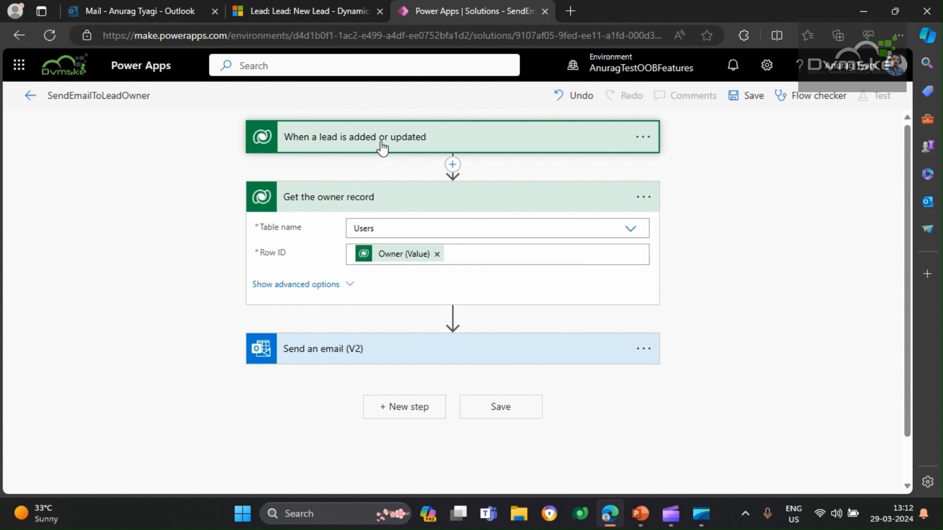
click(757, 107)
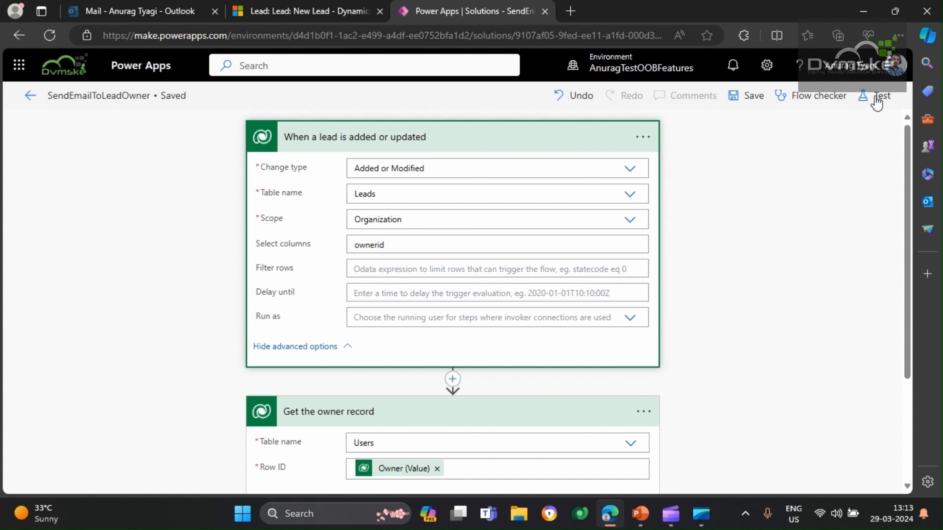
Start a manual test of the saved flow
click(878, 101)
click(684, 139)
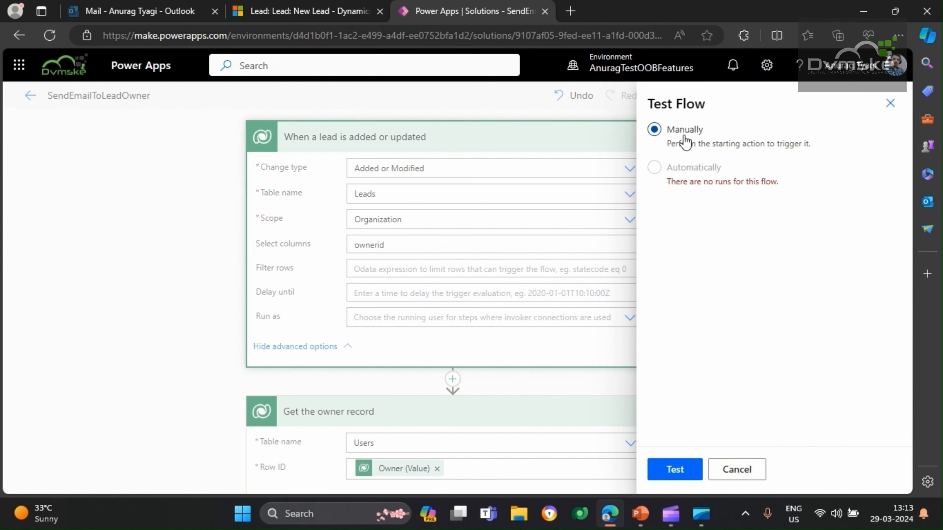
click(681, 477)
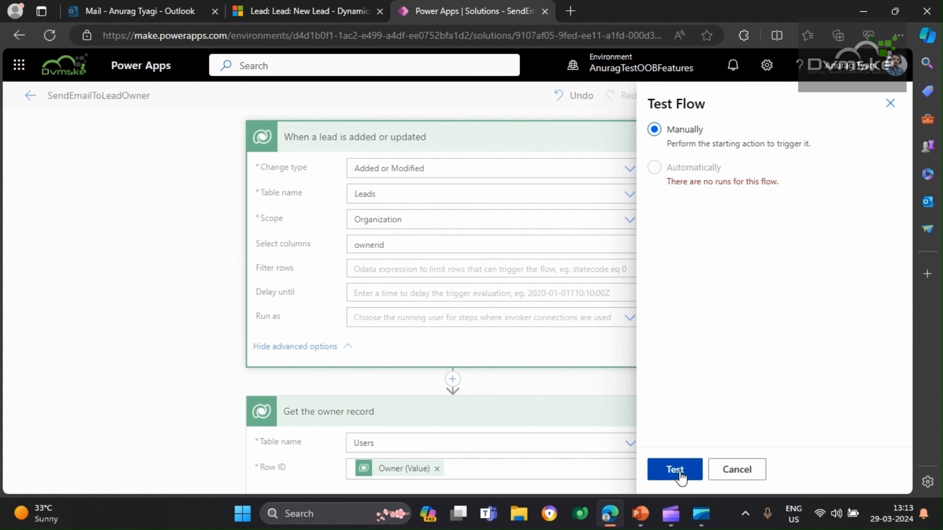
Switch to the new lead form in Dynamics 365 and clear its logical names with the Level up extension
click(309, 11)
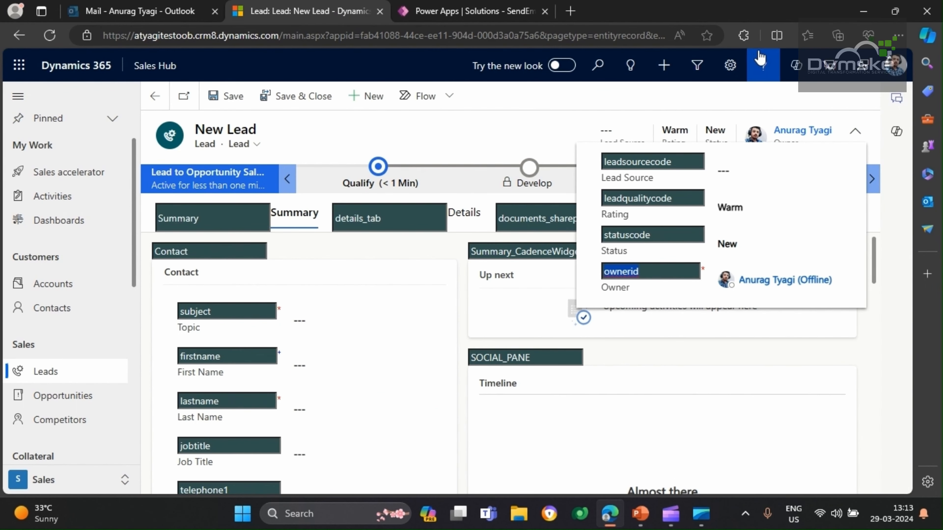
click(744, 36)
click(656, 87)
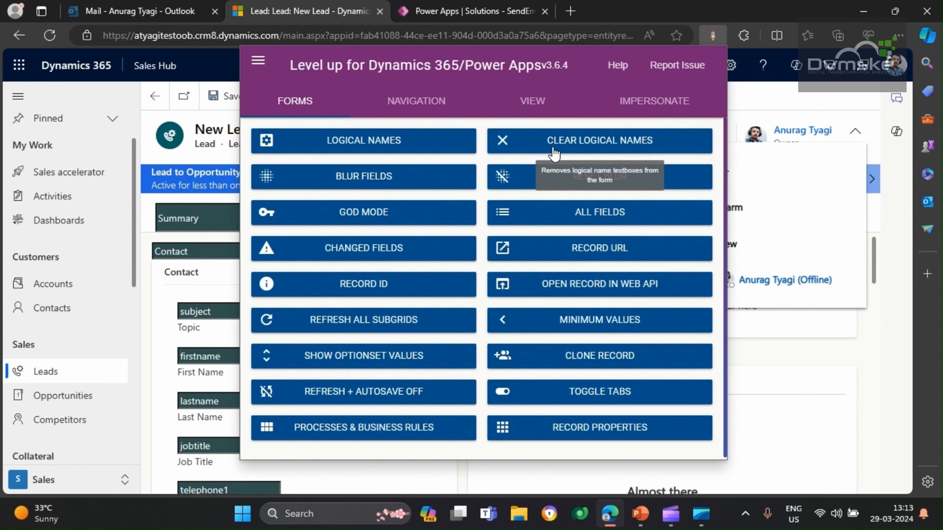
click(801, 107)
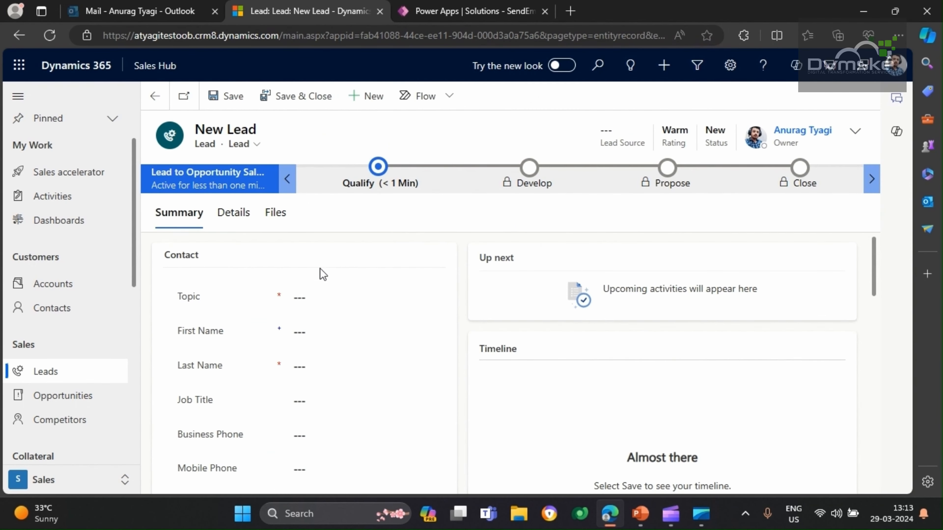
Set the new lead's Topic to "Test lead outlook notification"
scroll(326, 267, down, 1)
click(333, 259)
text(Te)
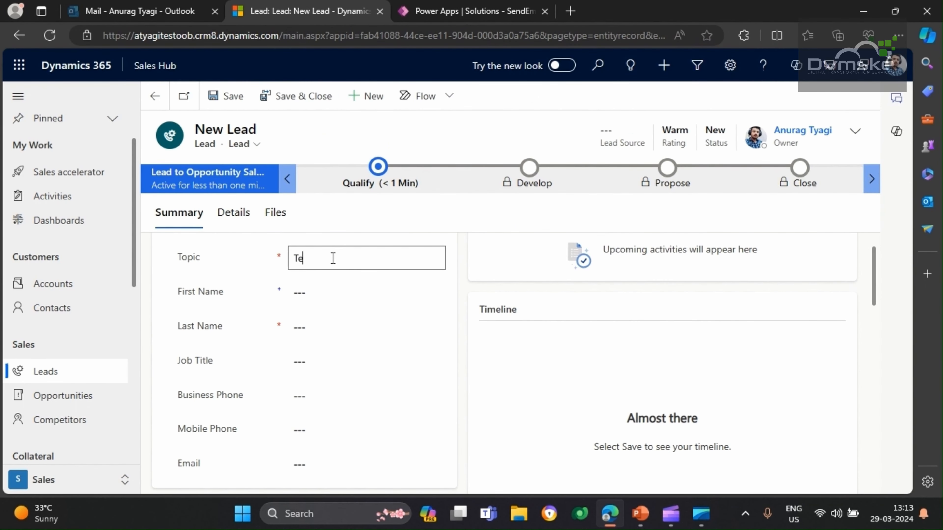
text(st lead outlook notification)
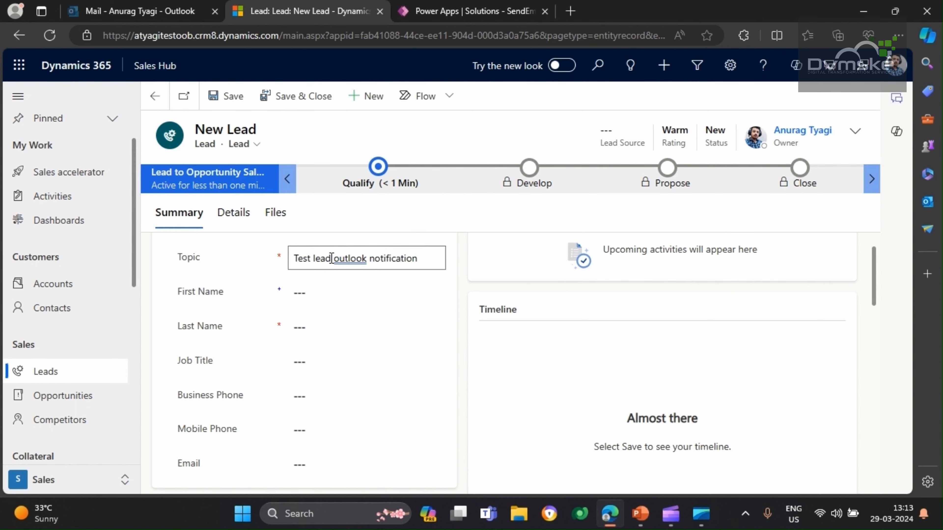
Fill in the lead contact's first name
click(318, 294)
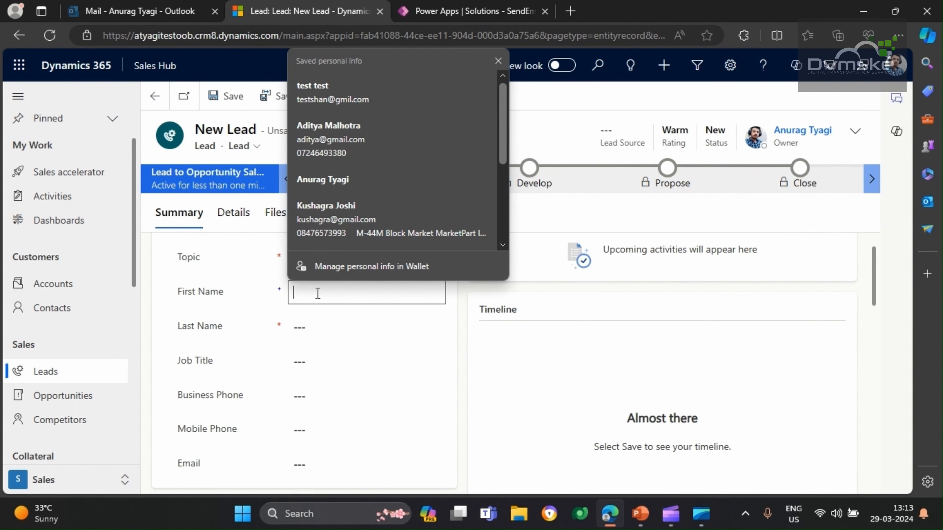
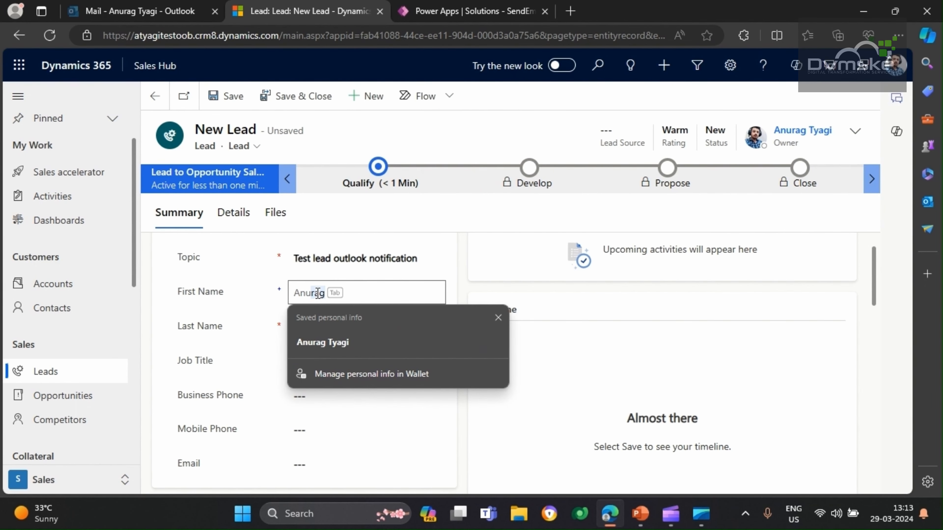
click(277, 342)
click(326, 301)
key(Down)
key(Down)
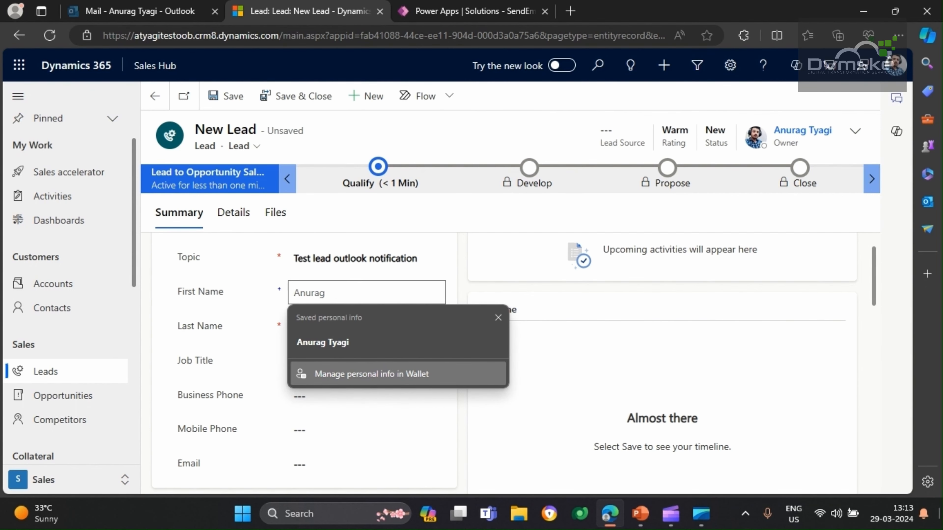
Fill in the lead contact's last name with an initial capital
click(299, 326)
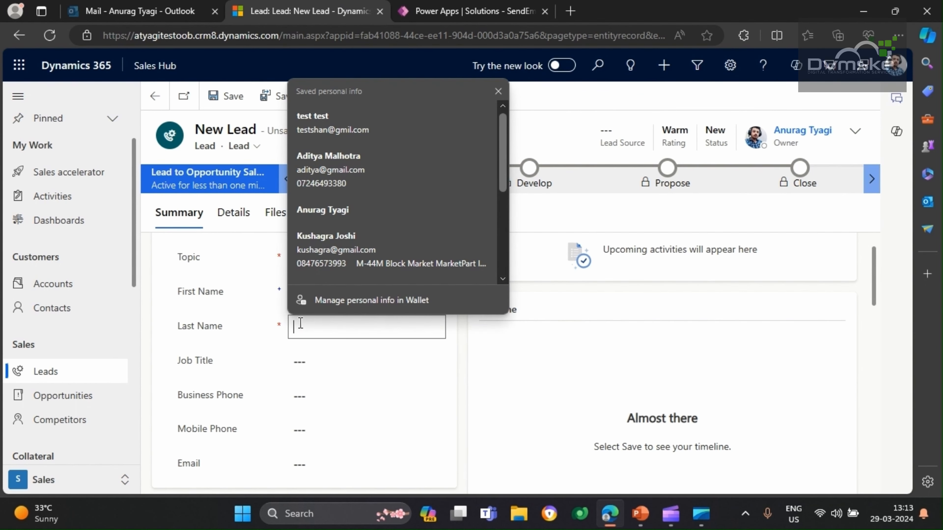
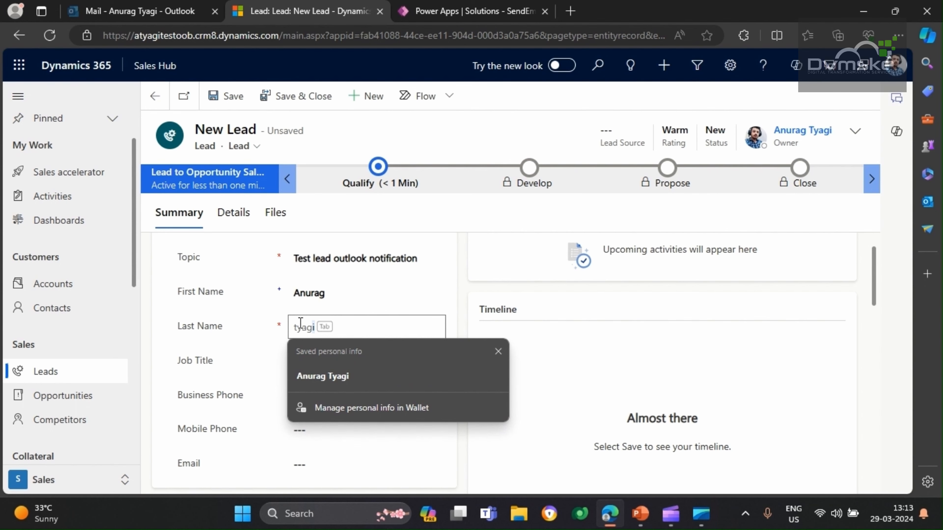
click(298, 328)
key(BackSpace)
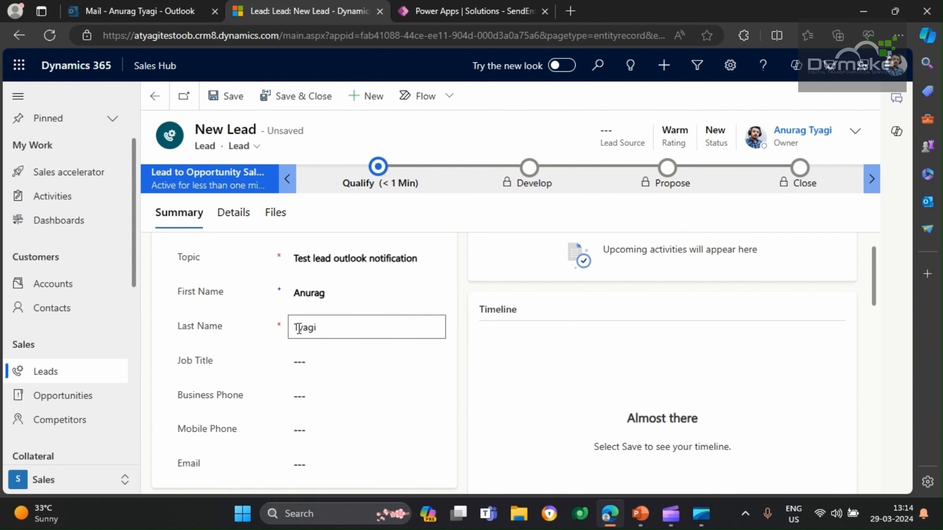
Look over the remaining fields of the lead form and save the new lead
scroll(237, 445, down, 4)
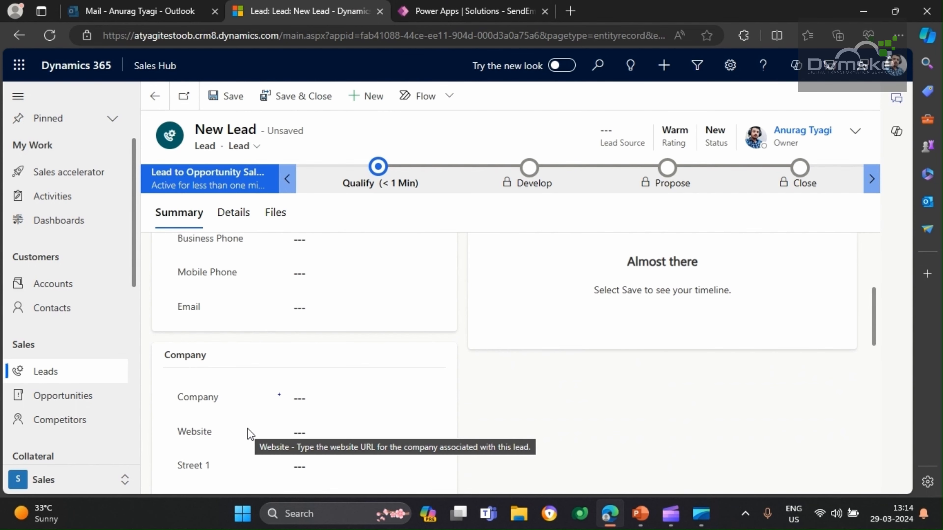
scroll(248, 429, down, 10)
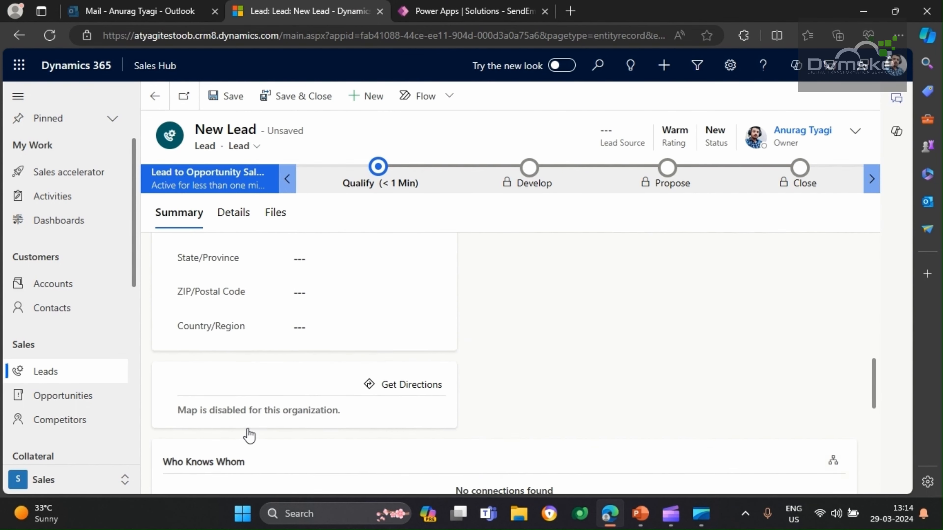
scroll(248, 431, up, 10)
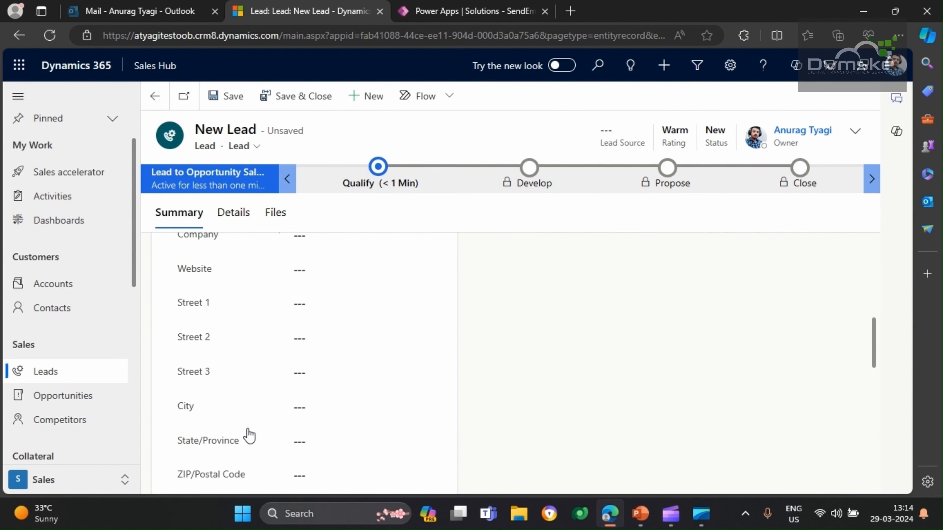
click(225, 104)
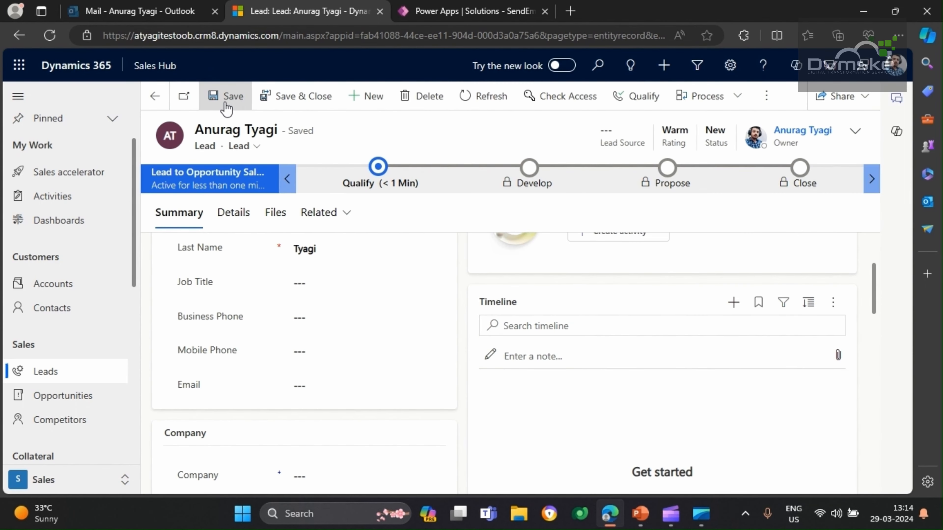
Switch to Power Apps and examine the recipient, subject and body sent by the flow run's Send an email (V2) action
click(458, 11)
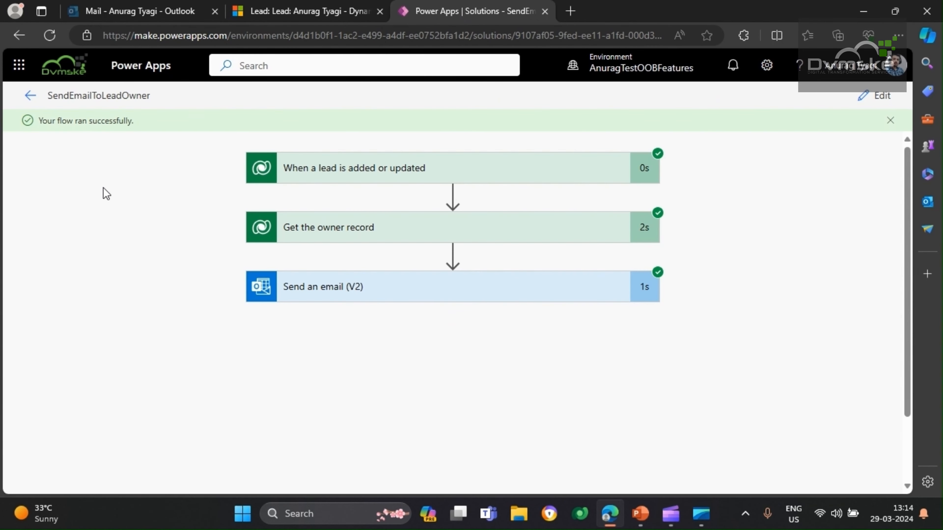
click(333, 302)
scroll(331, 301, down, 2)
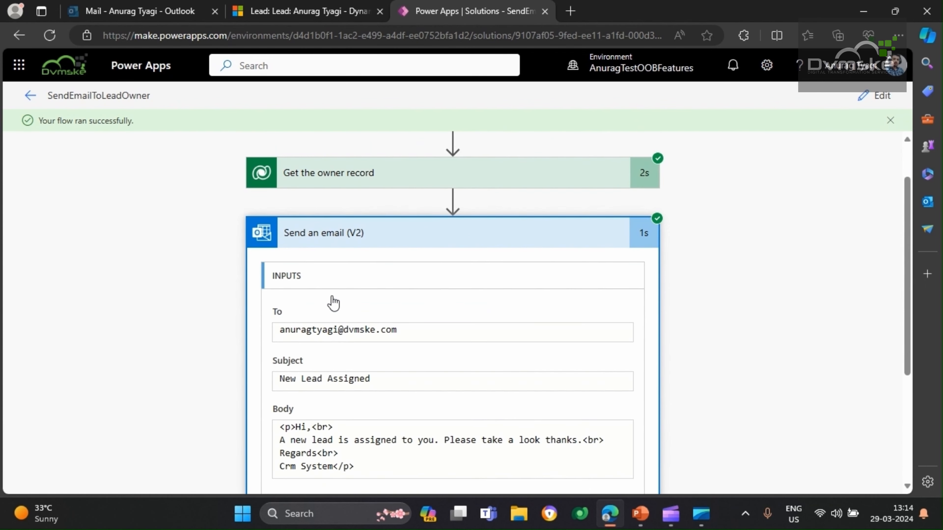
drag(399, 331, 261, 329)
scroll(313, 356, down, 2)
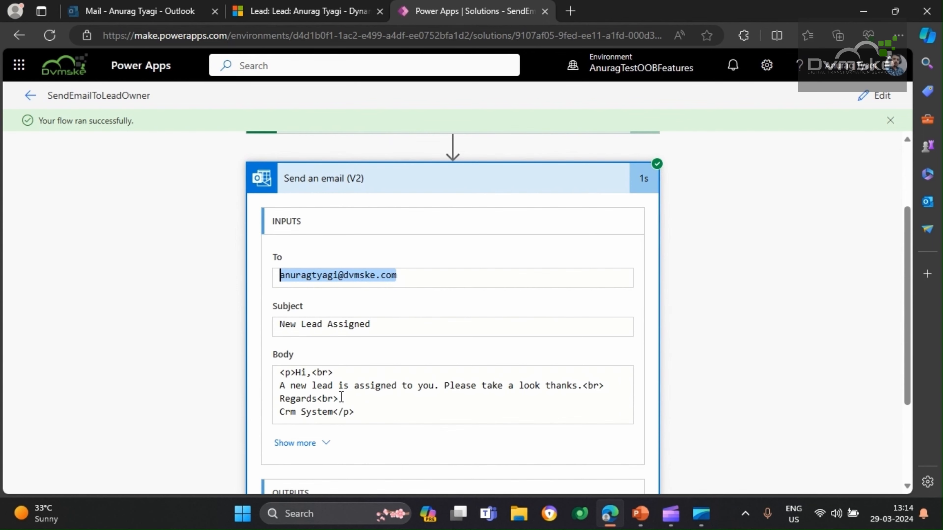
scroll(320, 391, down, 4)
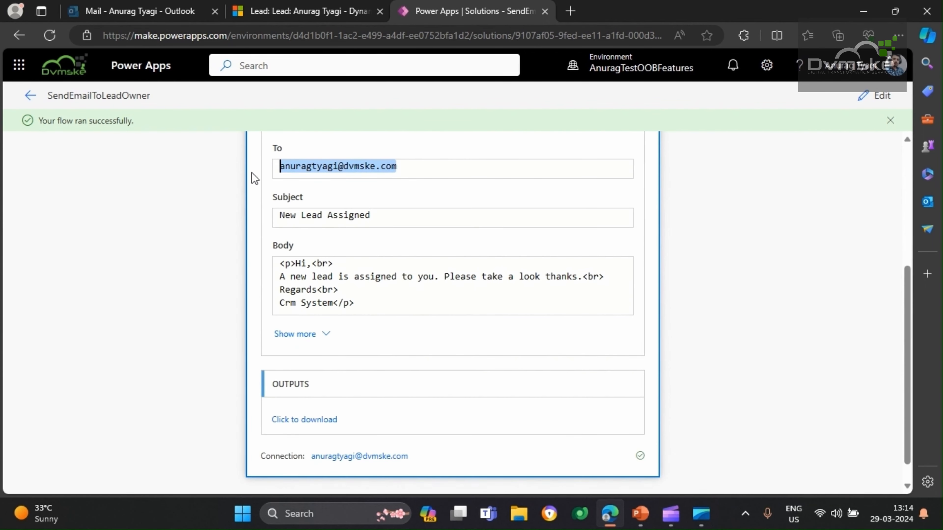
Read the "New Lead Assigned" email in Outlook and compare it with the email inputs of the flow run in Power Apps
click(134, 11)
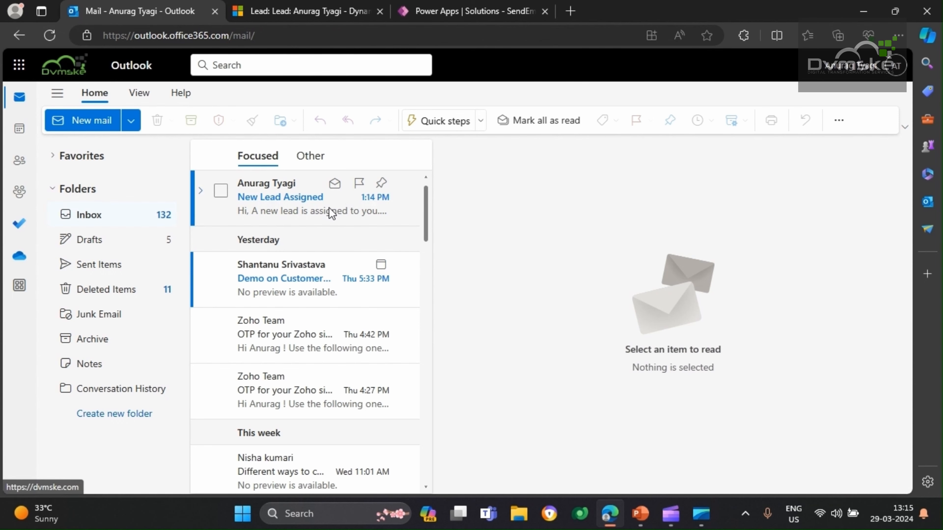
click(331, 214)
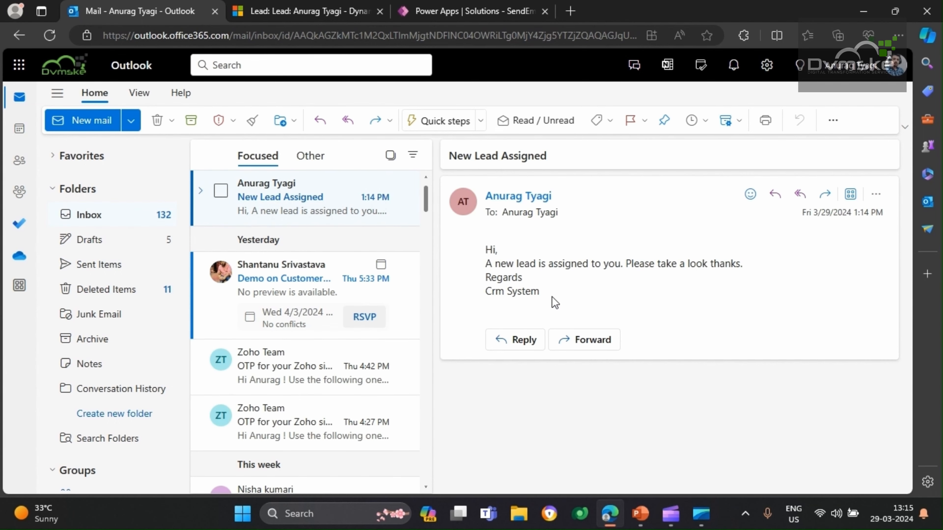
click(494, 10)
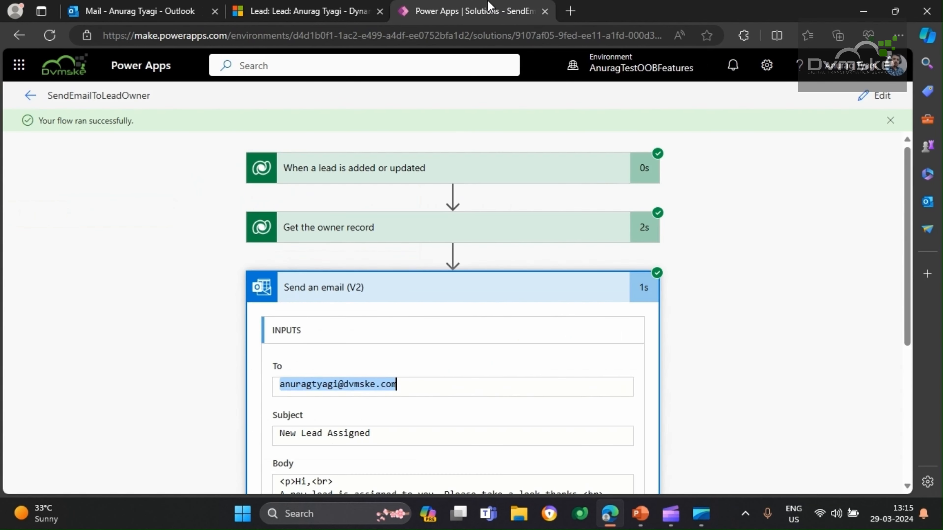
scroll(371, 313, down, 5)
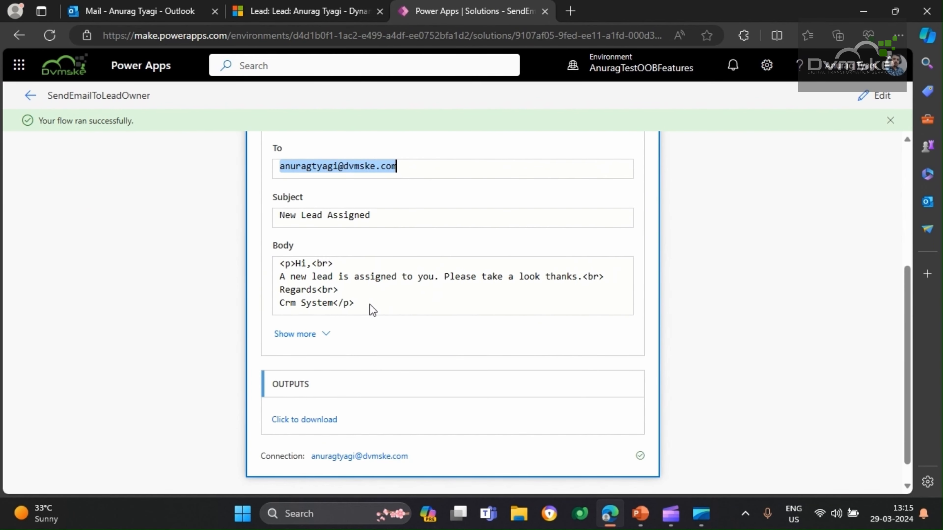
scroll(450, 263, up, 5)
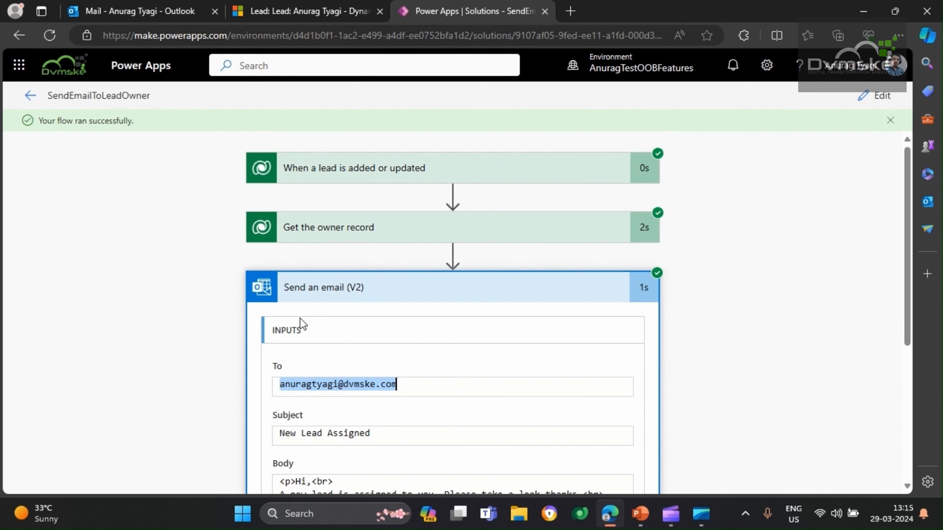
scroll(301, 321, down, 1)
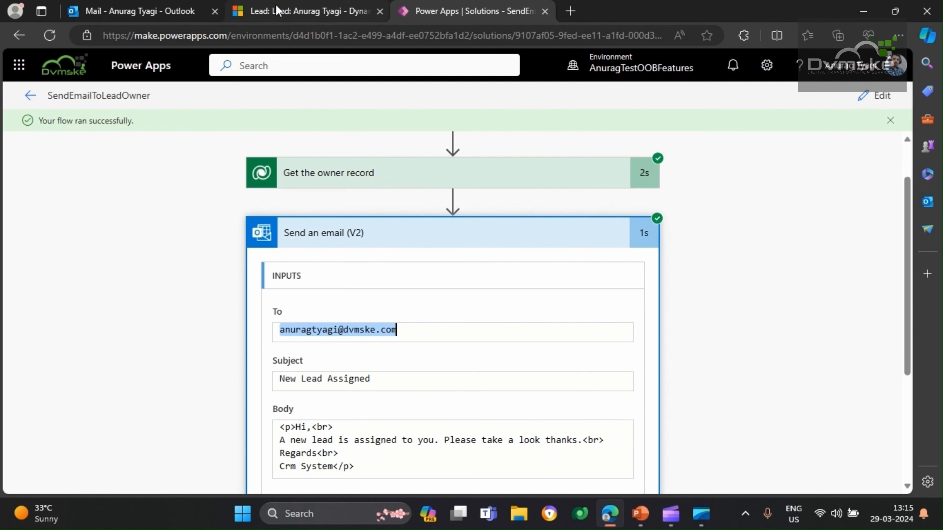
Copy the full URL of the saved lead from Dynamics 365 into a blank Notepad document
click(271, 14)
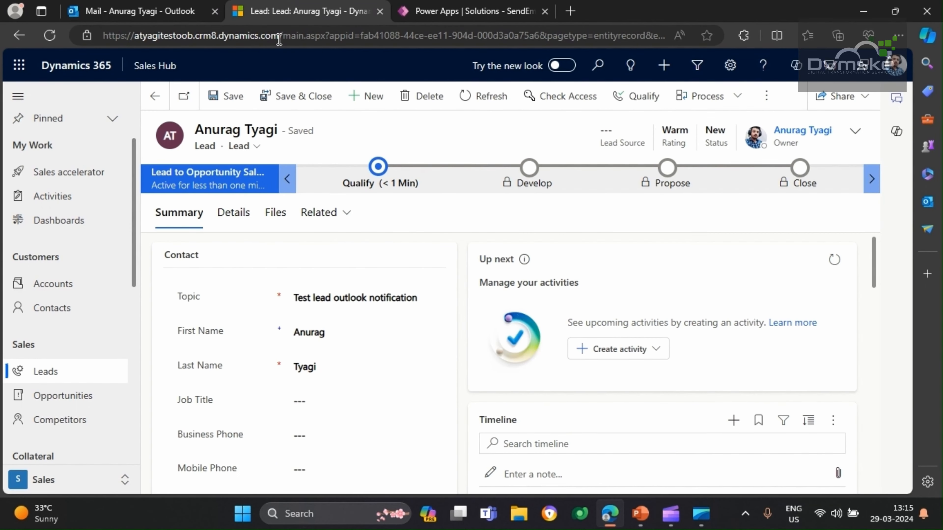
click(306, 39)
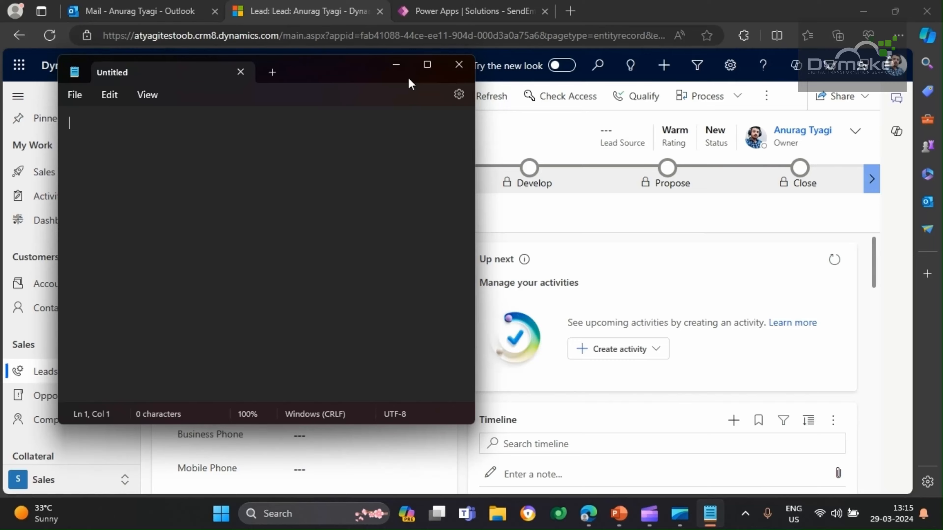
double_click(408, 77)
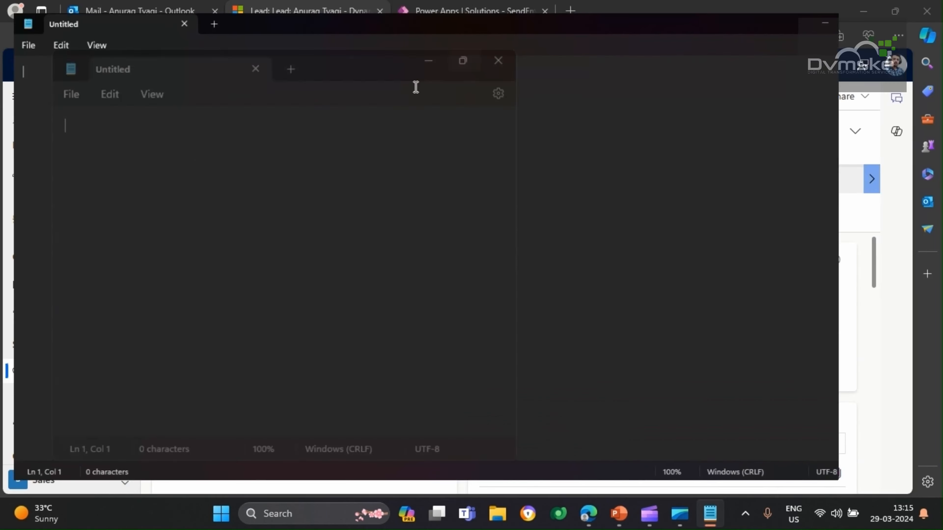
key(ctrl+v)
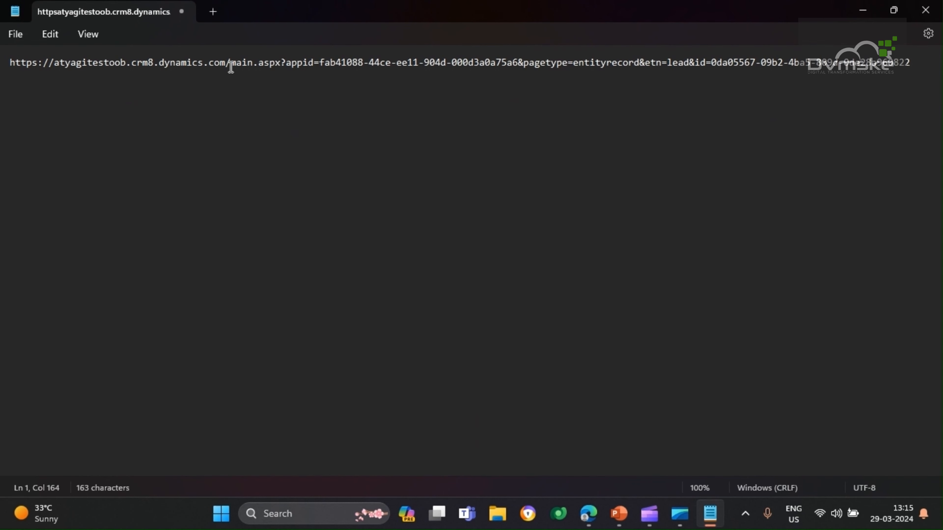
Examine the environment address, the app ID and the lead record ID in the pasted URL
drag(226, 63, 33, 62)
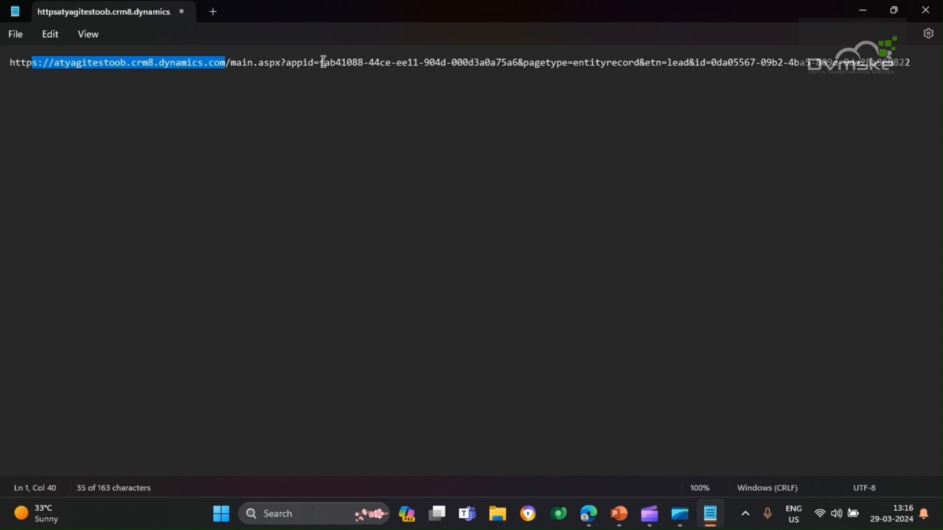
drag(319, 62, 512, 63)
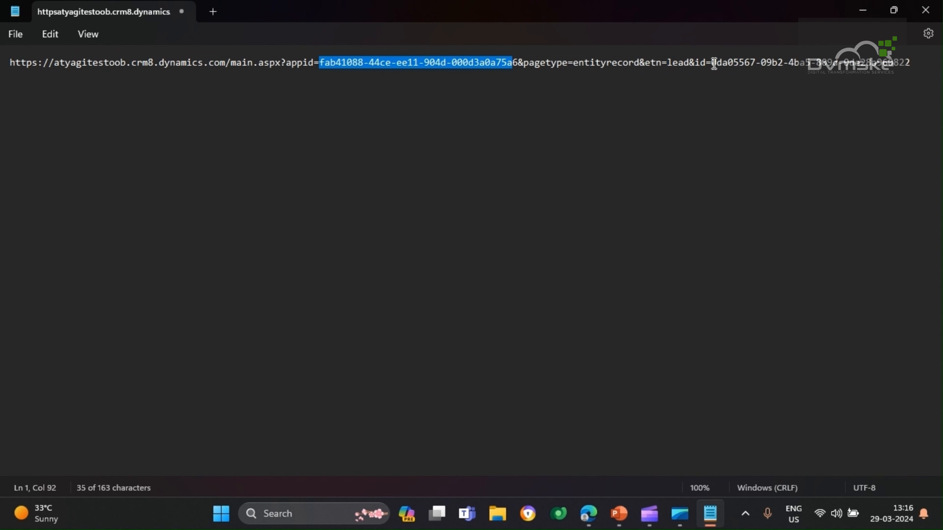
drag(711, 63, 915, 59)
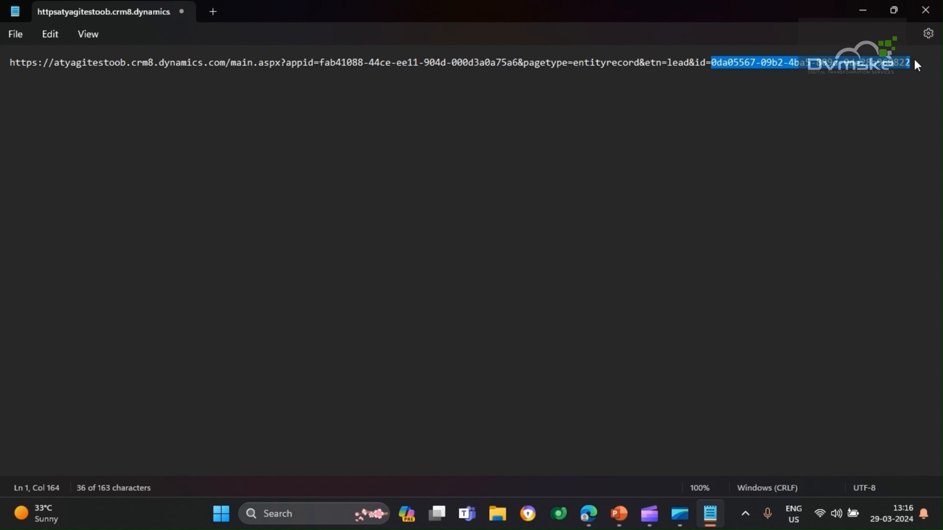
click(520, 140)
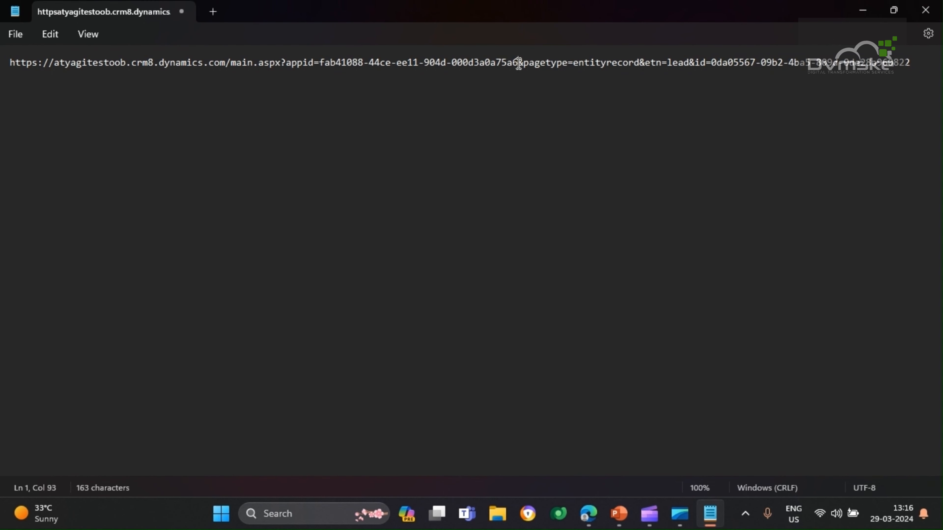
Select the complete appid value in the pasted lead URL and minimize Notepad
drag(517, 62, 319, 63)
key(ctrl+c)
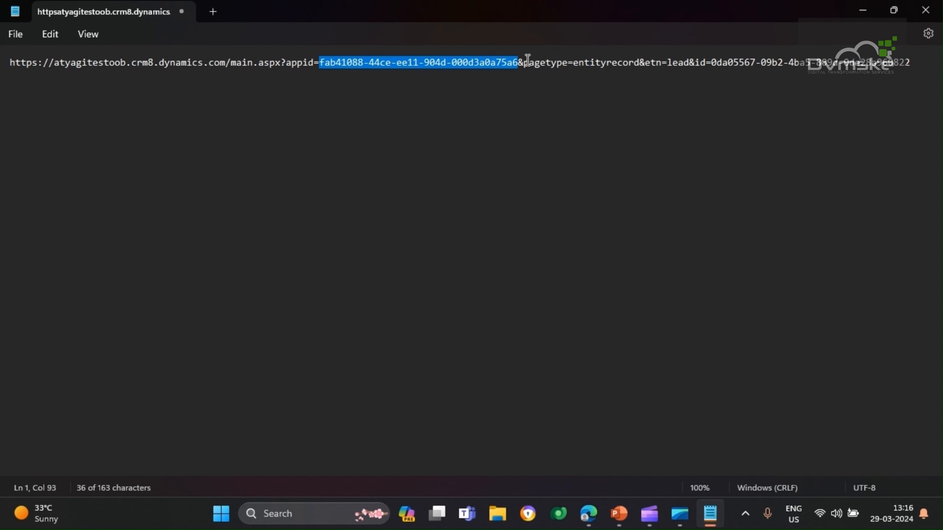
click(352, 62)
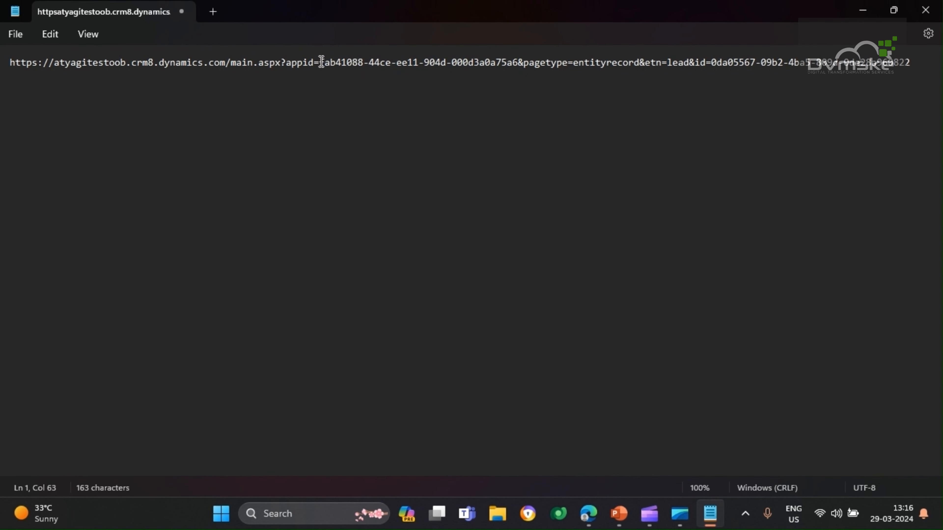
drag(321, 61, 481, 58)
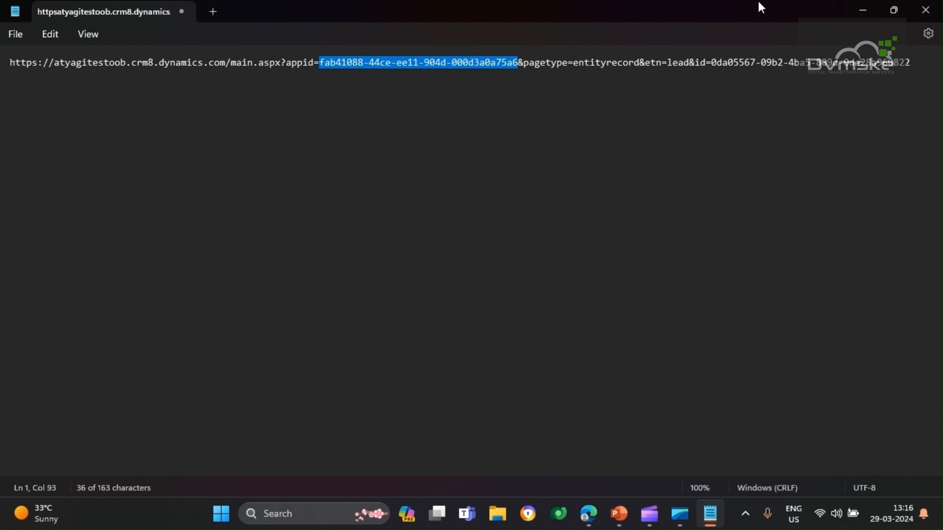
click(862, 10)
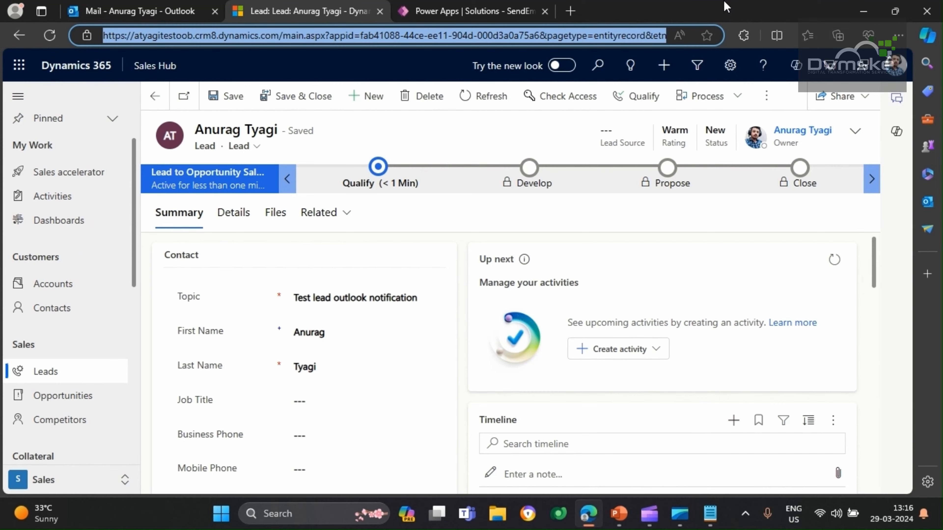
Return to the SendEmailToLeadOwner solution in Power Apps and start a new environment variable
click(500, 11)
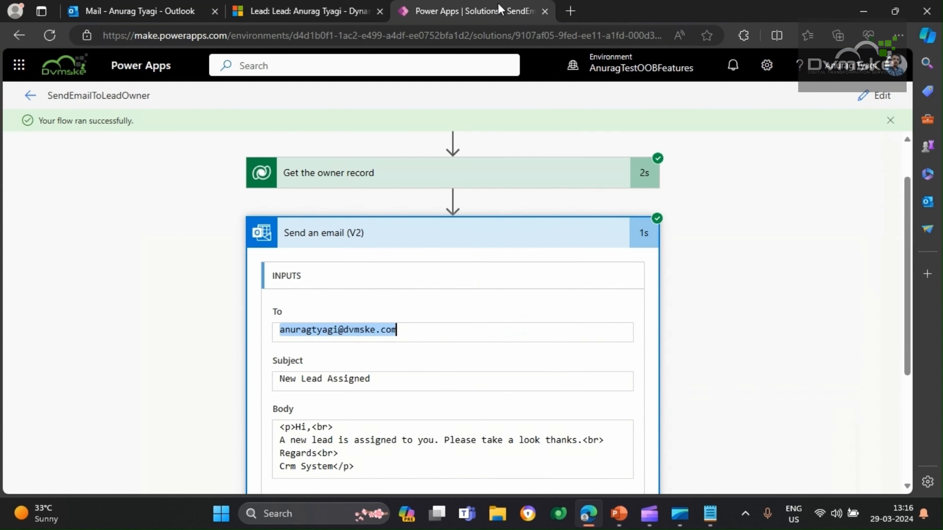
click(31, 97)
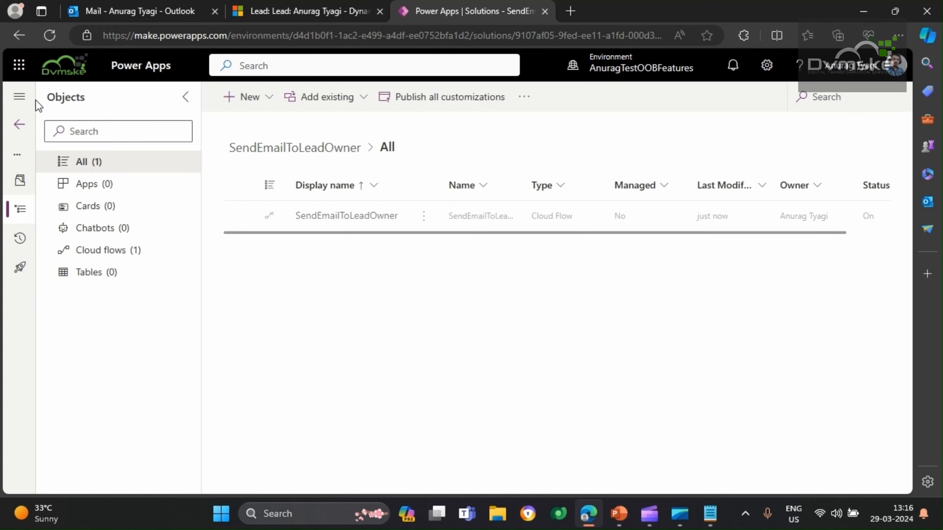
click(248, 106)
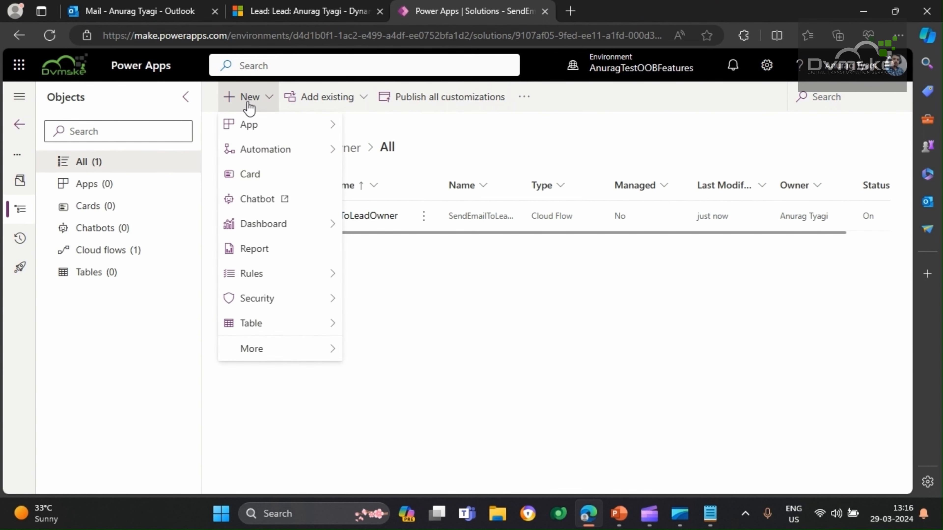
mouse_move(280, 348)
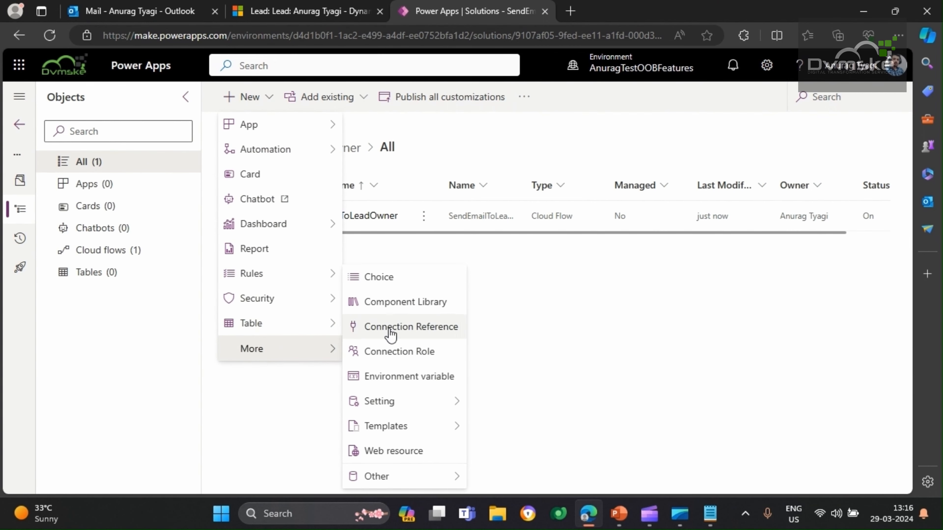
click(414, 376)
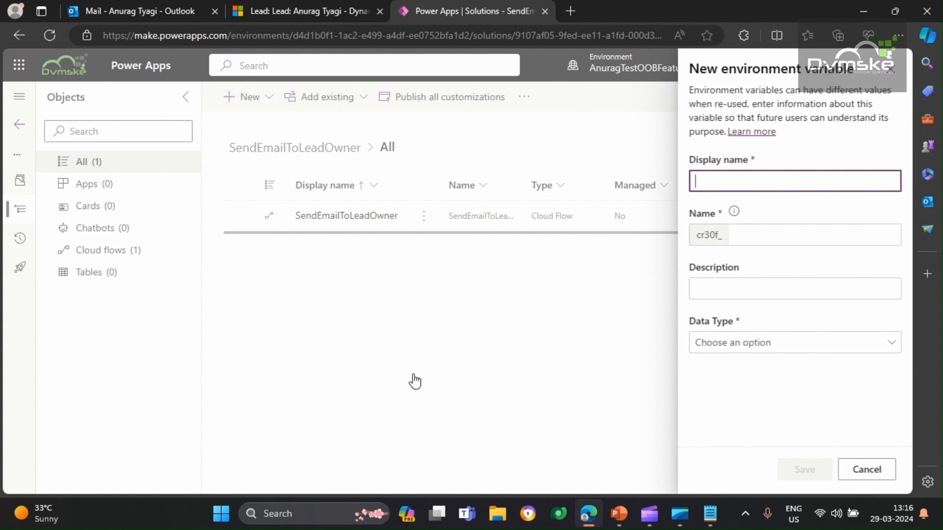
Set the new environment variable's display name to AppId and its data type to Text
text(AppId)
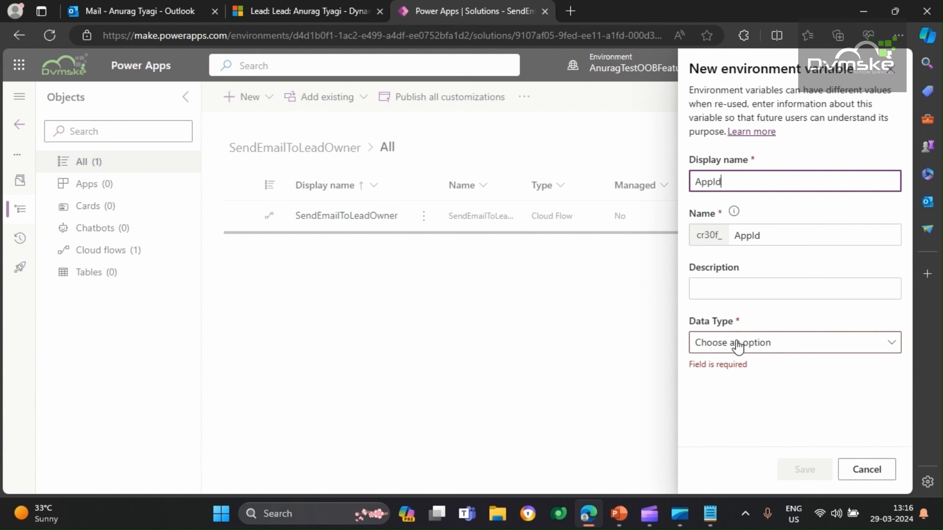
click(738, 296)
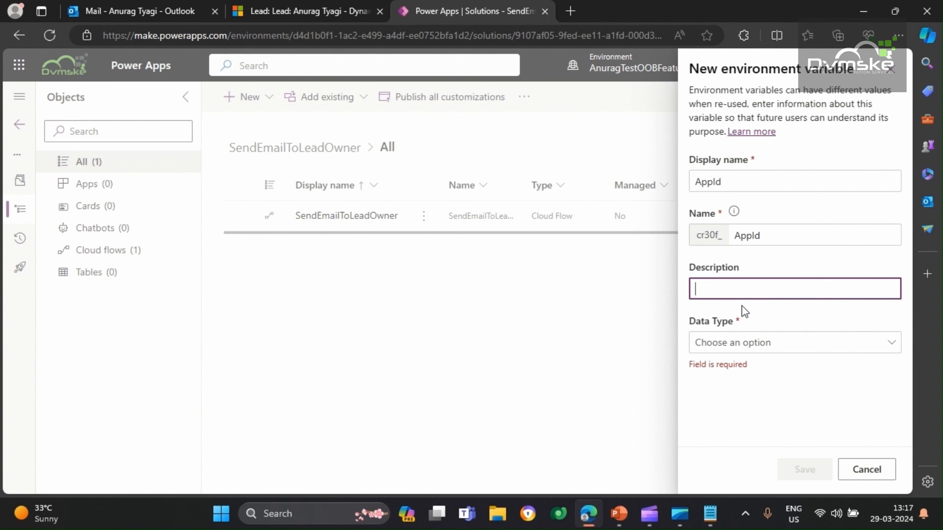
click(710, 343)
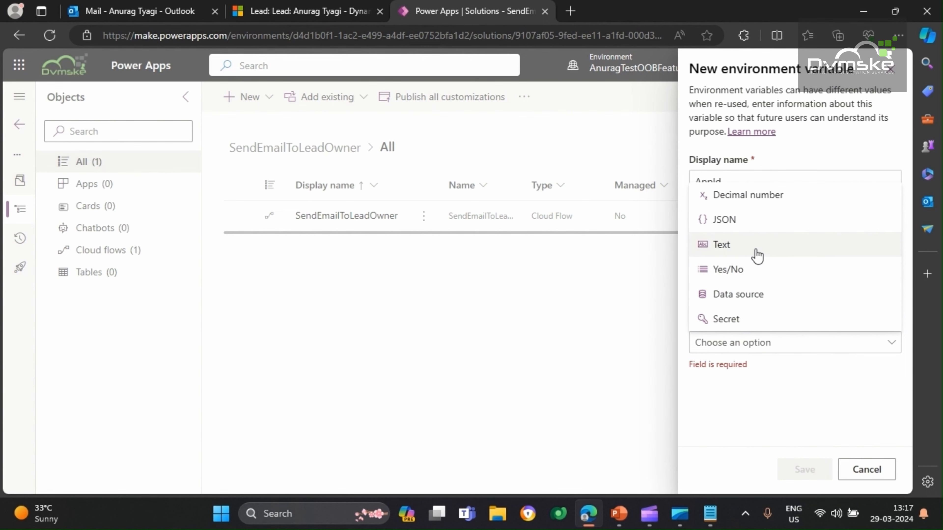
click(750, 244)
scroll(746, 267, down, 1)
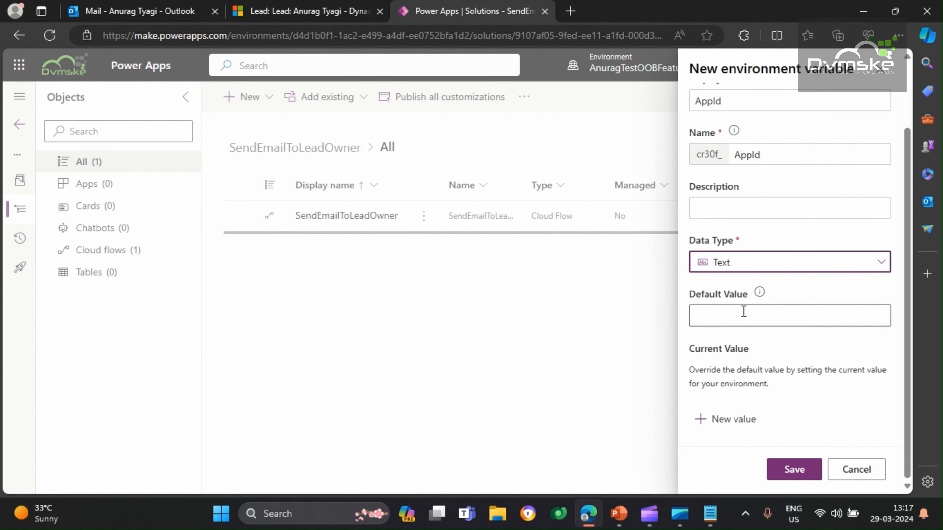
Set the AppId variable's default value to the app ID from the Notepad URL, fab41088-44ce-ee11-904d-000d3a0a75a6
click(743, 320)
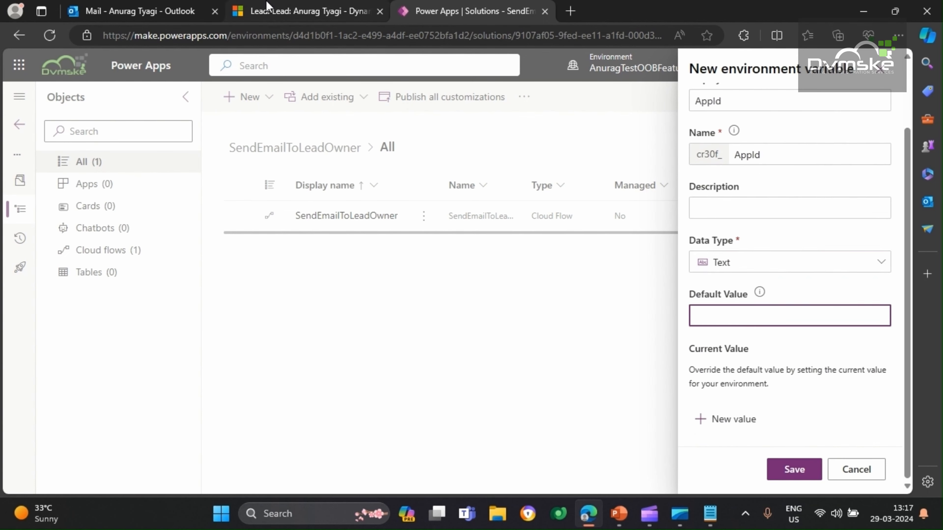
click(308, 11)
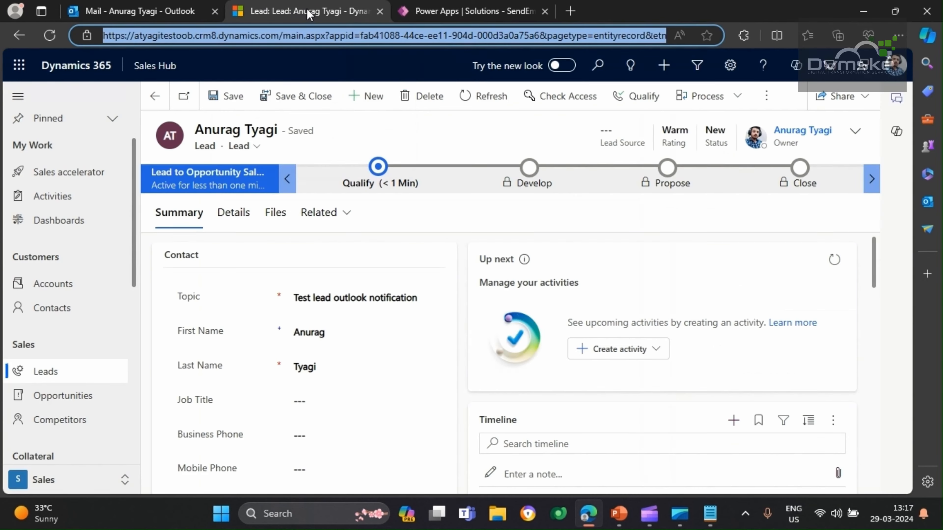
key(alt+Tab)
click(476, 10)
click(729, 321)
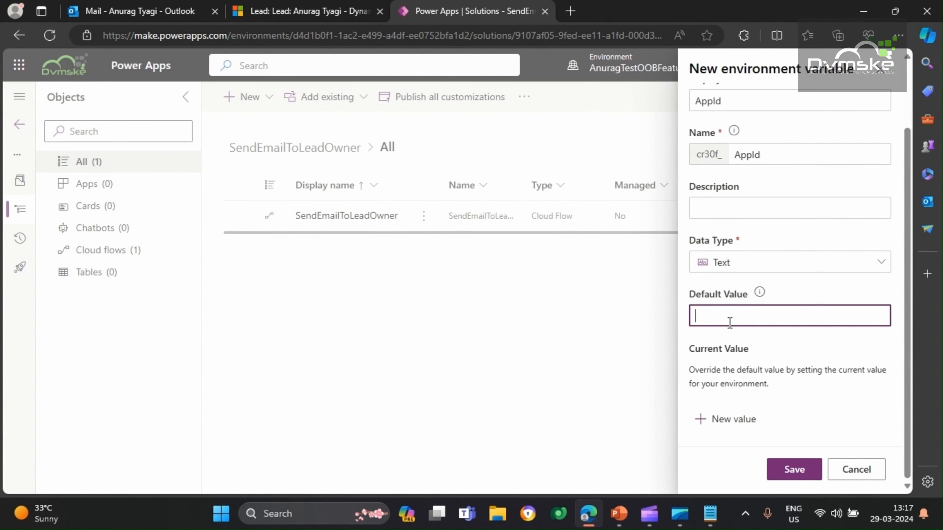
key(ctrl+v)
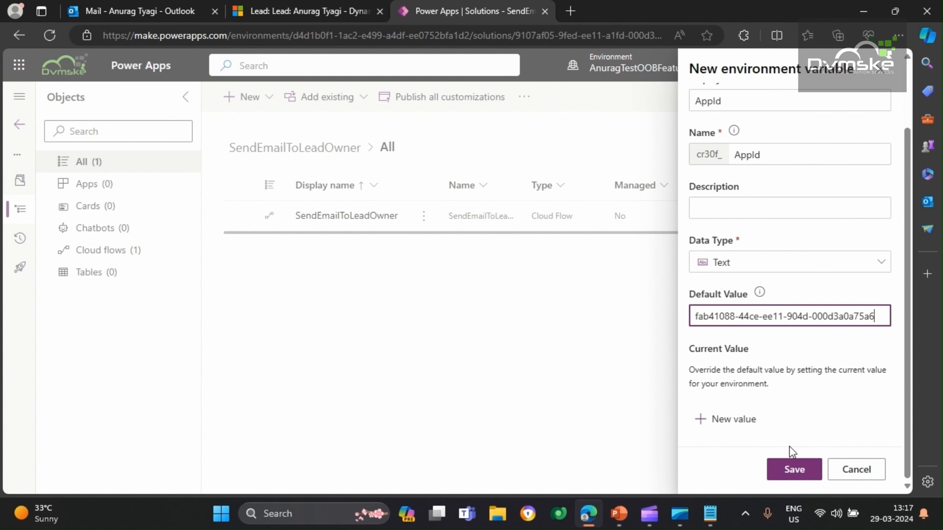
Save the AppId environment variable and open the SendEmailToLeadOwner cloud flow for editing
click(799, 474)
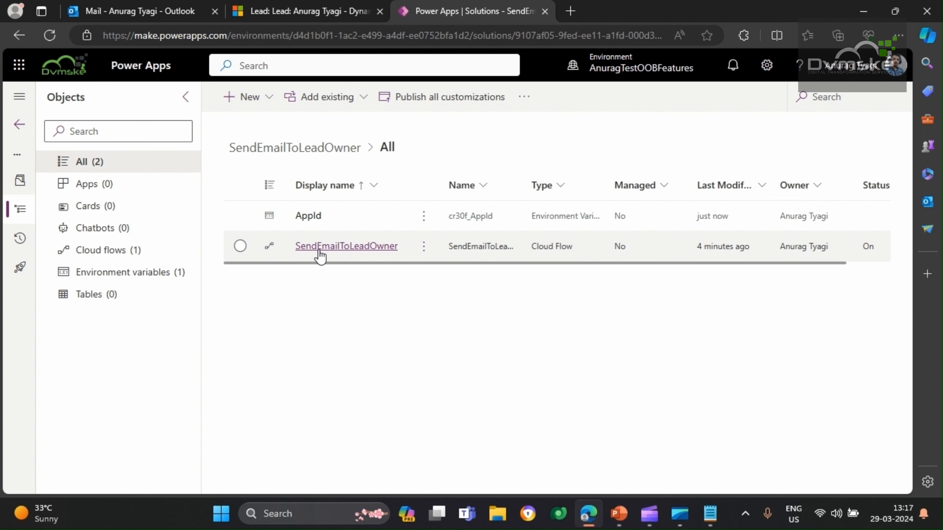
click(342, 246)
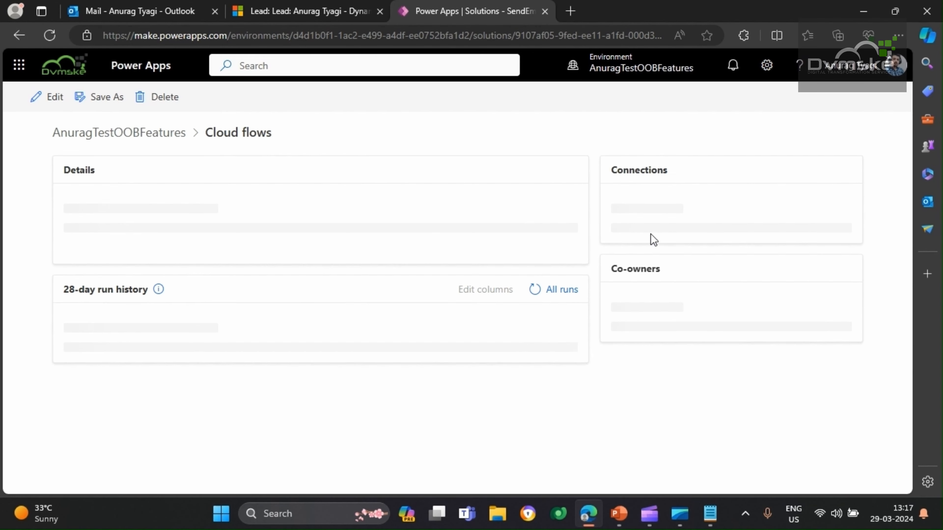
click(33, 106)
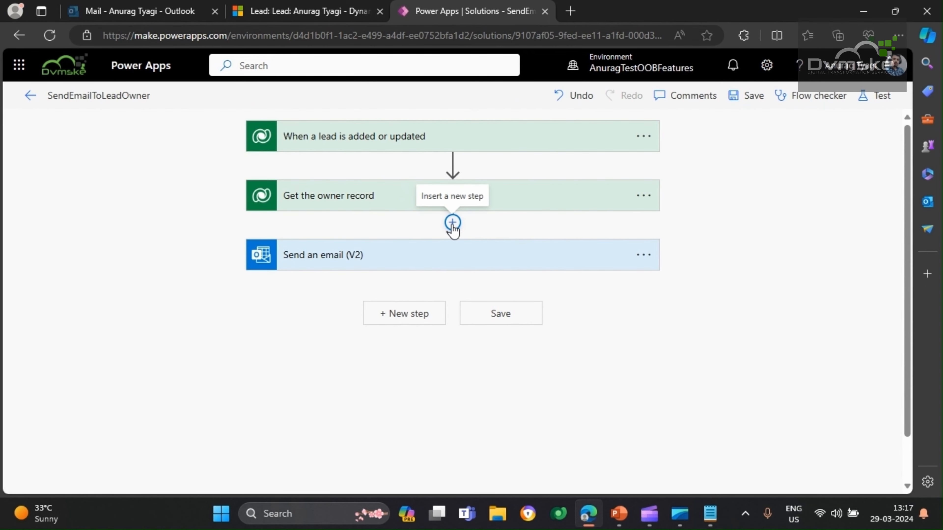
Insert an Initialize variable action between Get the owner record and Send an email (V2)
click(453, 223)
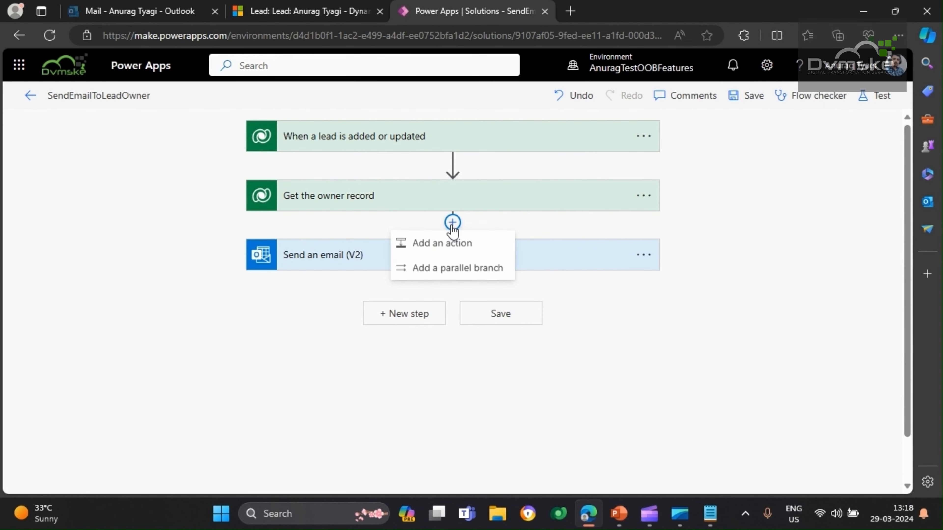
click(442, 245)
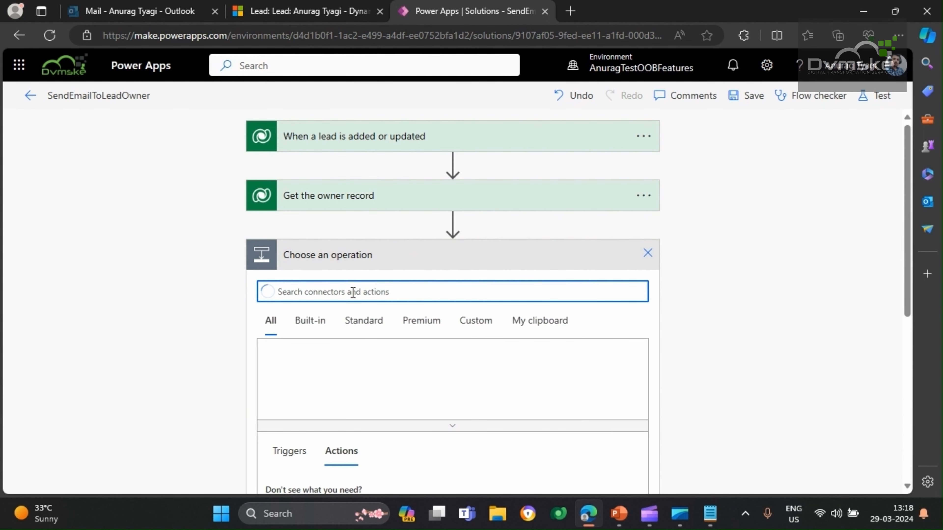
text(var)
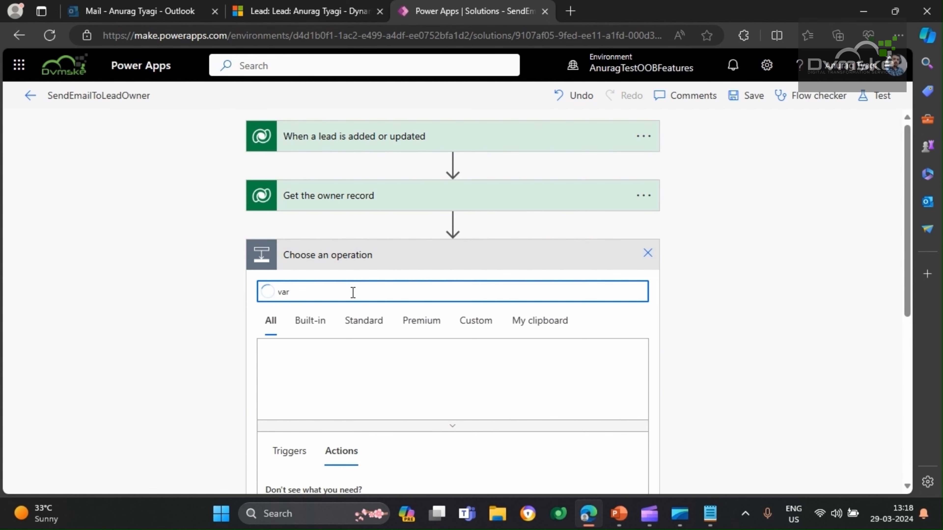
scroll(353, 292, down, 3)
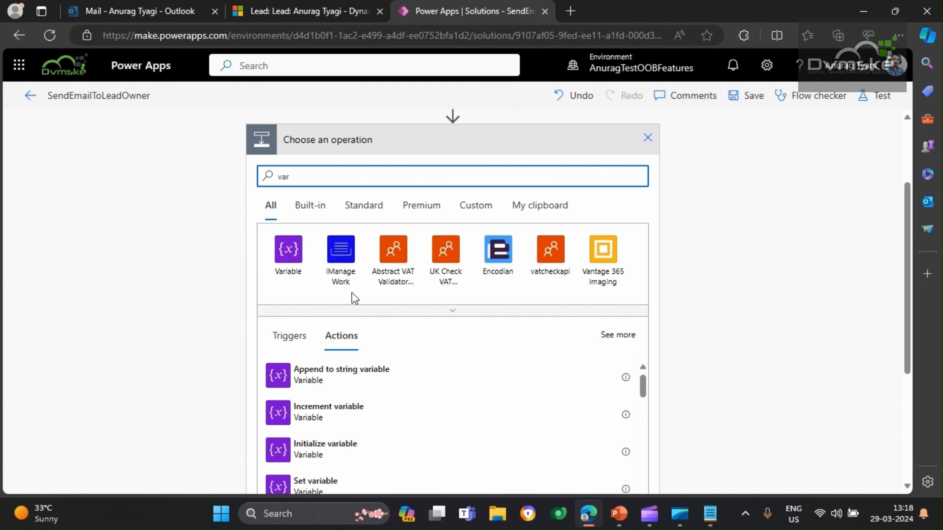
click(314, 451)
Name the initialized variable RecordUrl and set its type to String
click(380, 238)
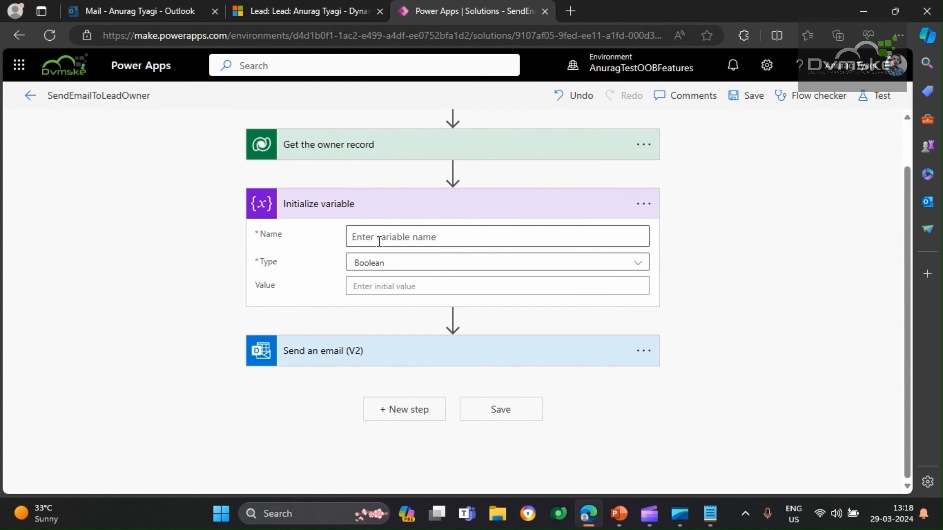
text(RecordUrl)
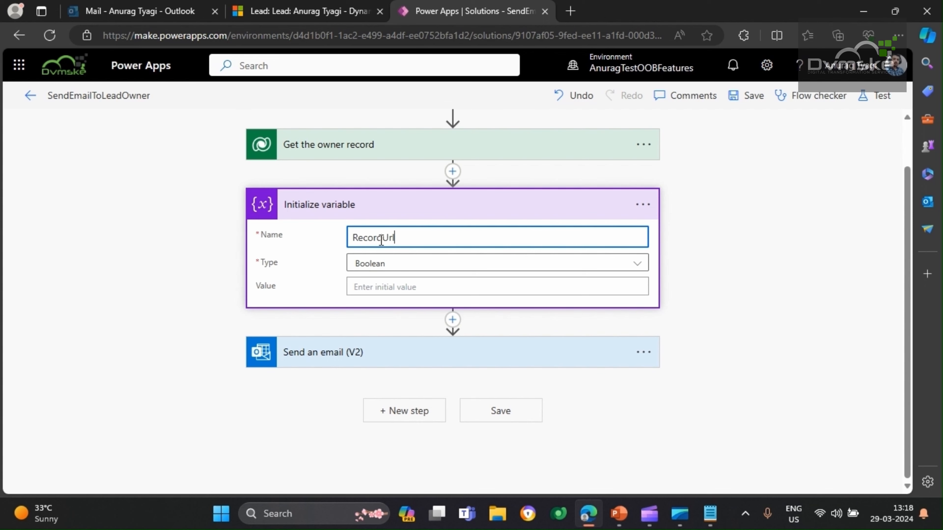
click(396, 265)
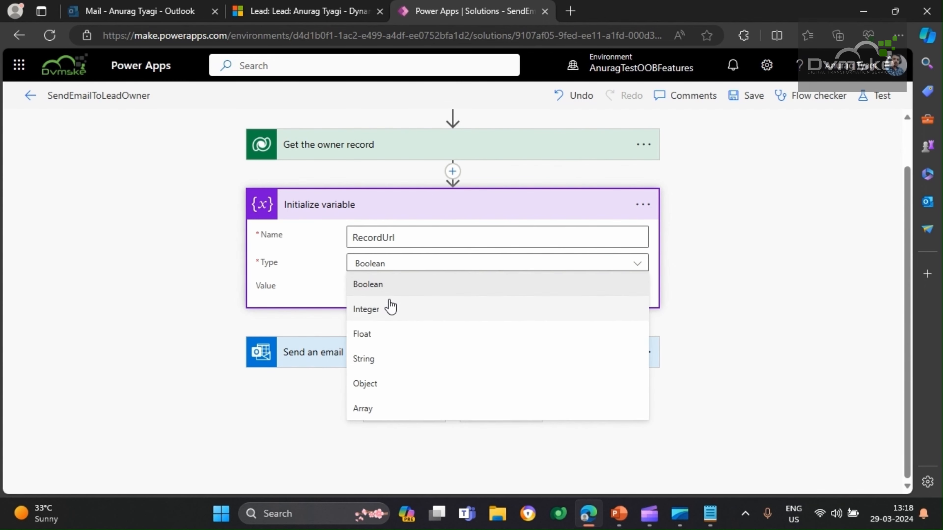
click(380, 368)
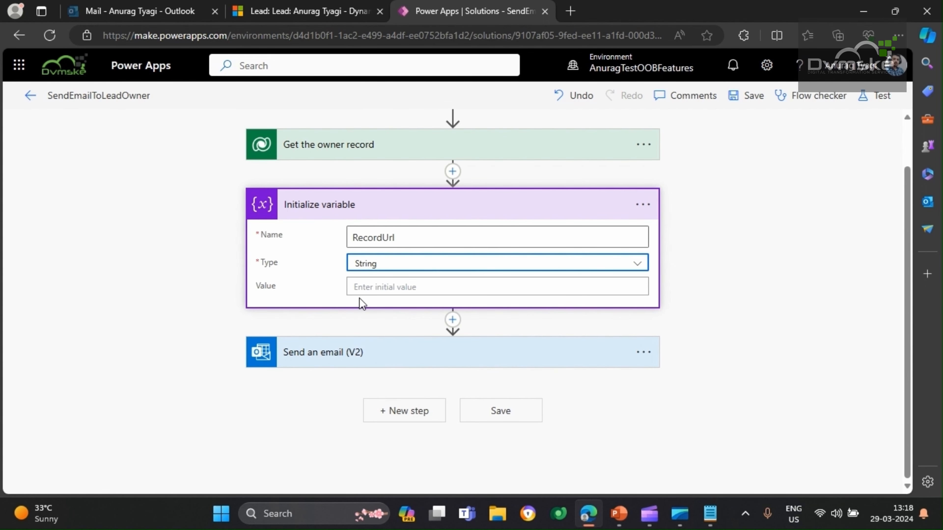
Copy the complete lead URL from Notepad and paste it as the RecordUrl variable's value in the flow
click(710, 514)
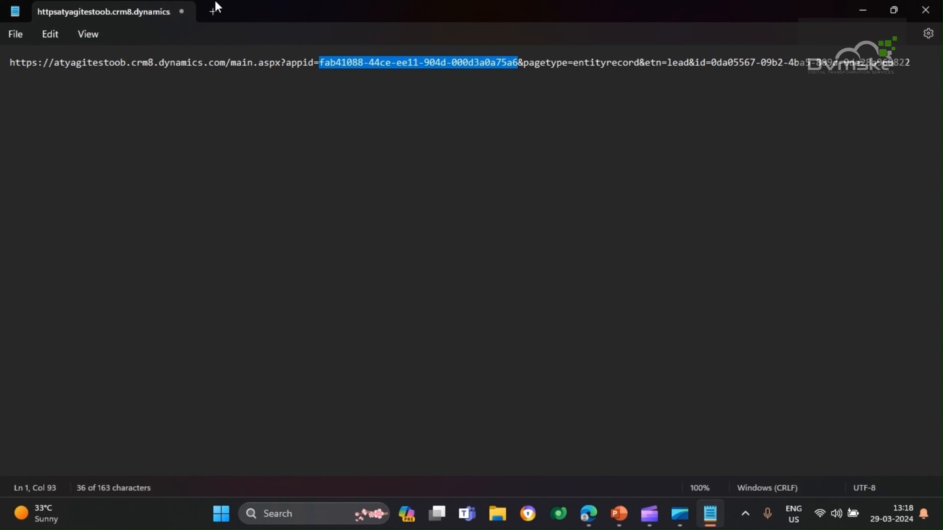
click(210, 71)
key(ctrl+a)
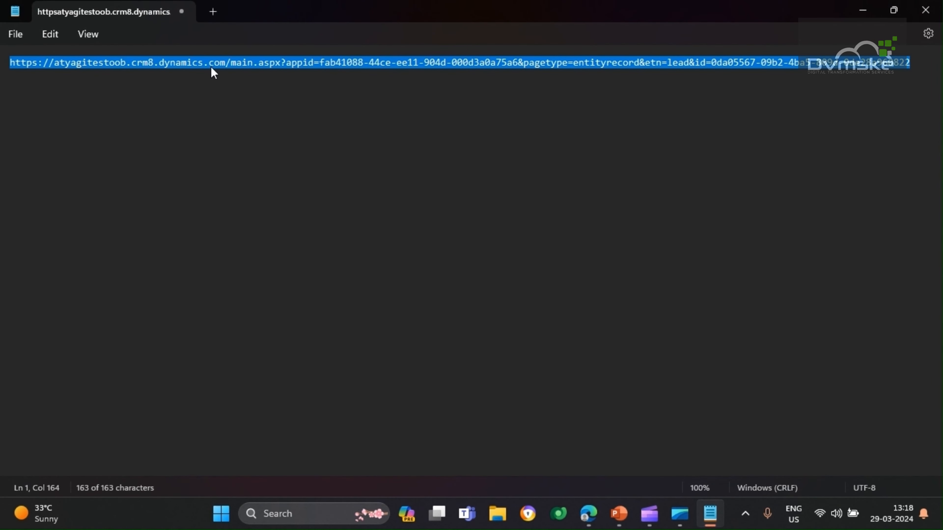
click(862, 10)
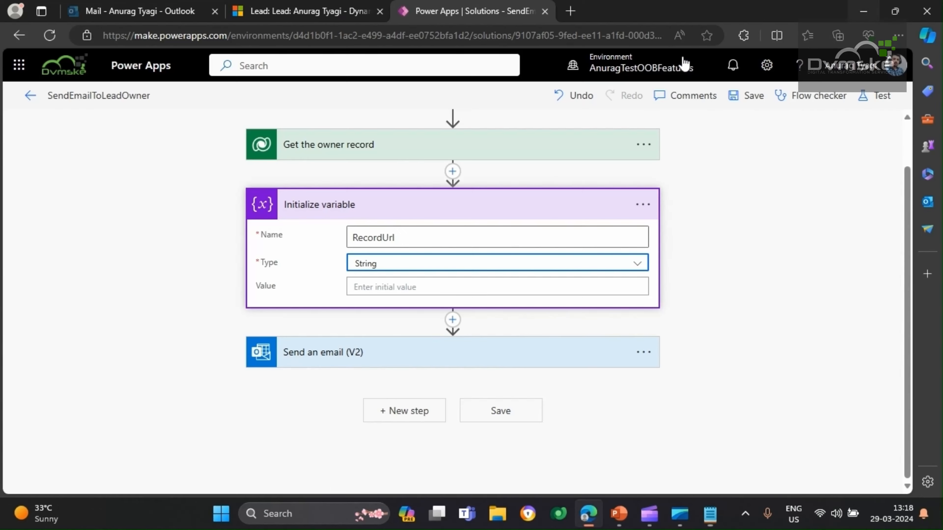
click(403, 284)
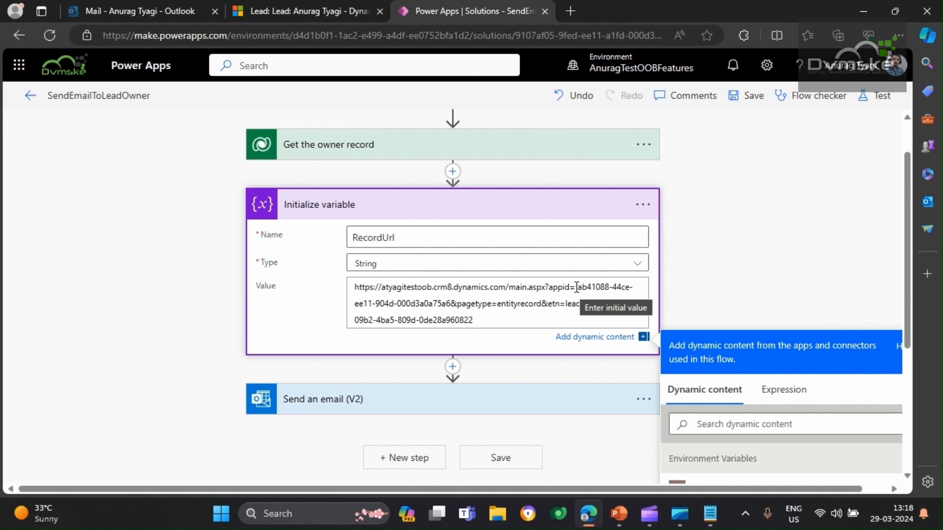
Replace the hard-coded appid in the RecordUrl value with the AppId (cr30f_AppId) environment variable
drag(577, 287, 452, 303)
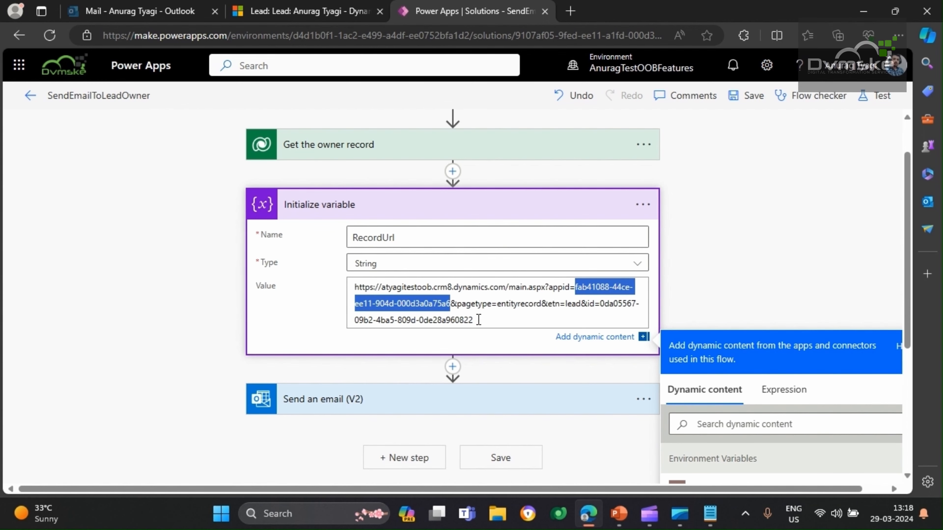
key(BackSpace)
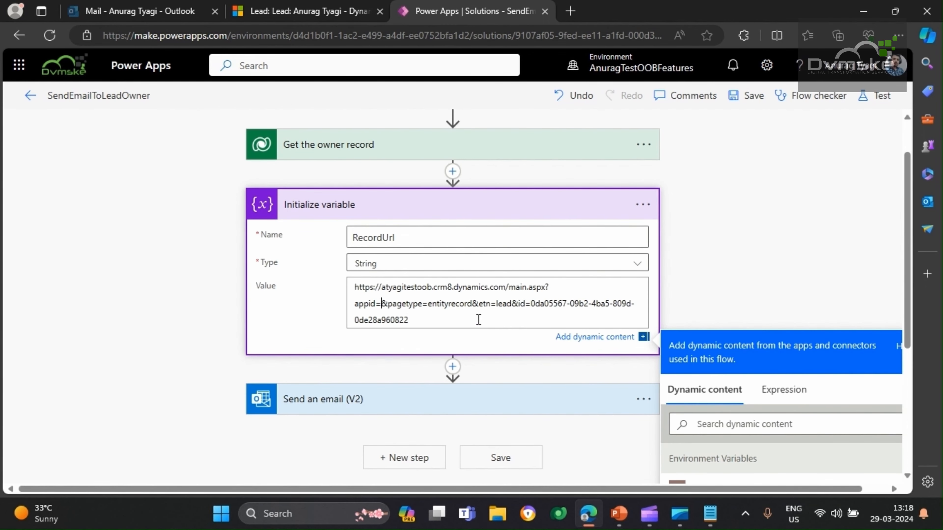
scroll(479, 319, down, 3)
click(716, 436)
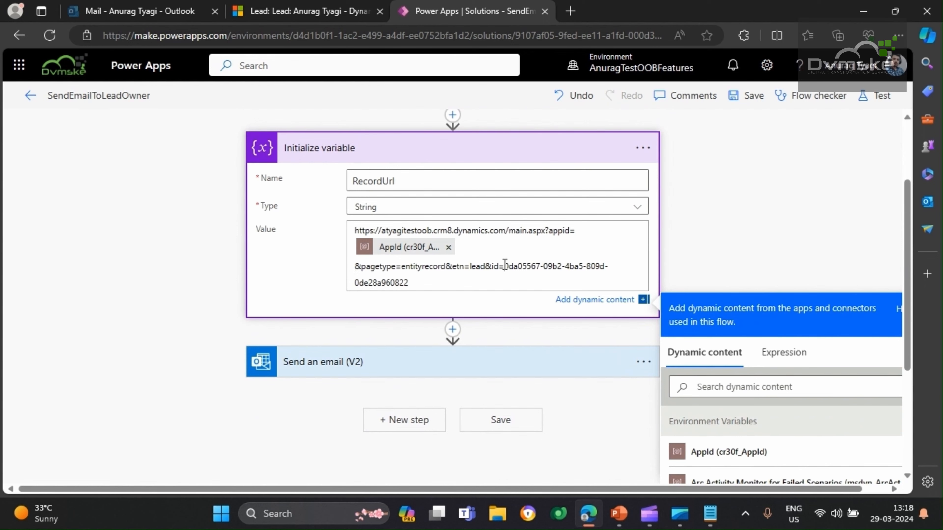
Replace the hard-coded record id at the end of the RecordUrl value with the trigger's Lead unique identifier
drag(505, 266, 527, 276)
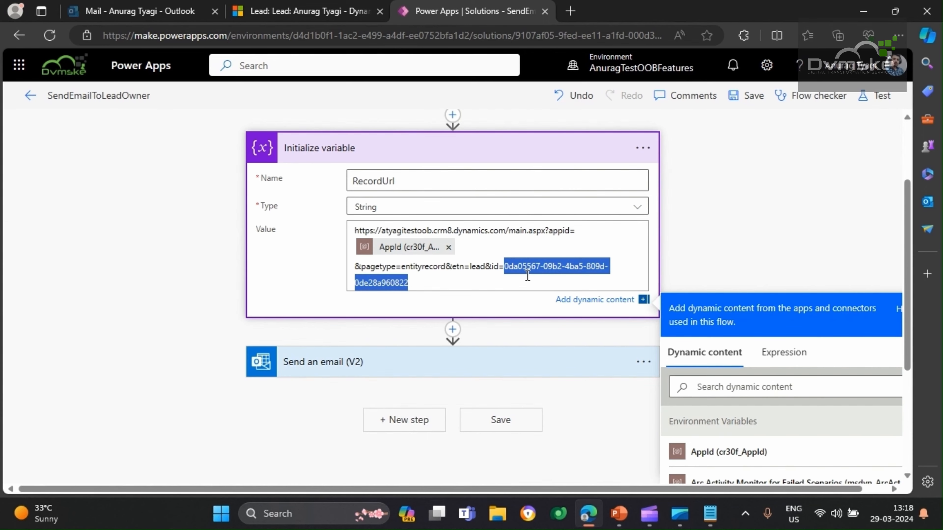
key(BackSpace)
scroll(631, 286, down, 2)
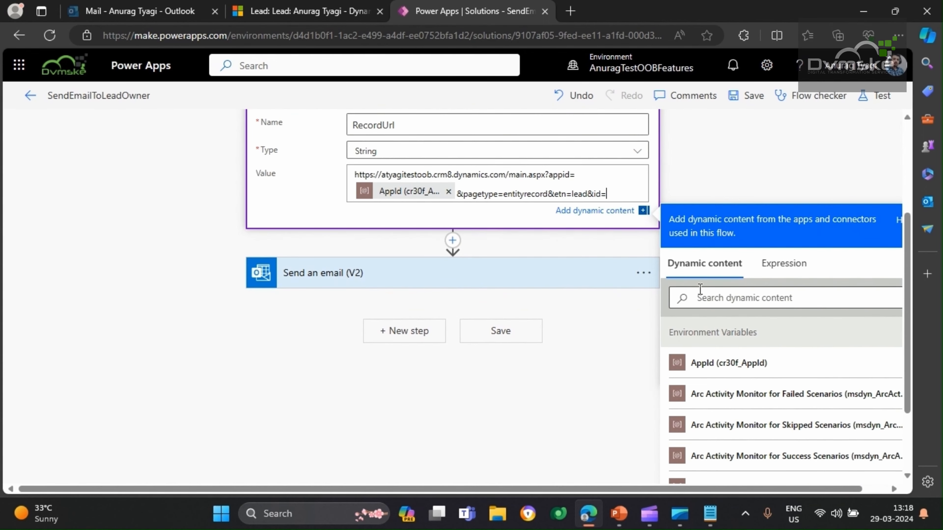
click(726, 299)
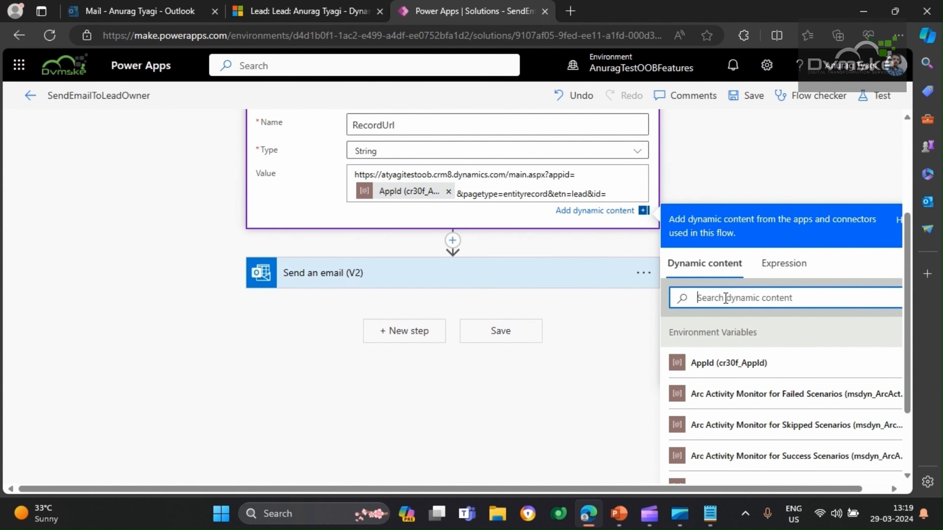
text(lead)
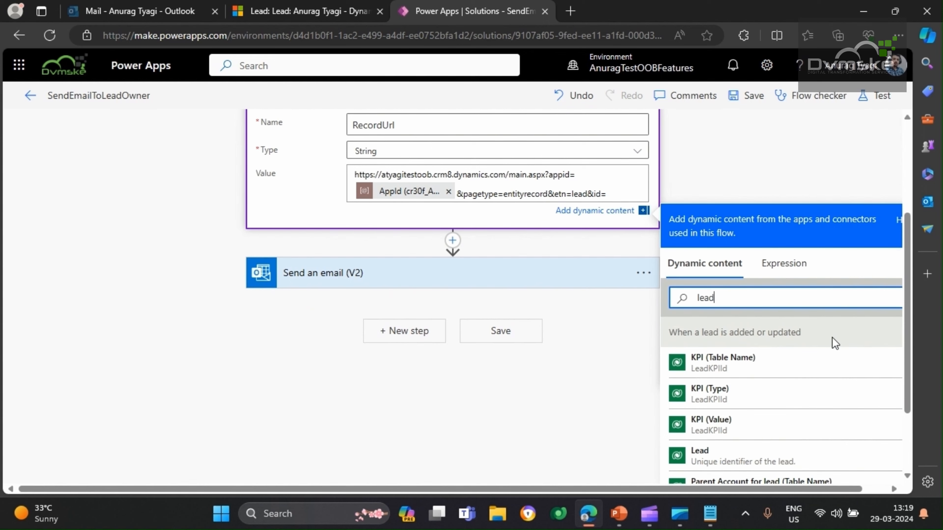
scroll(801, 368, down, 1)
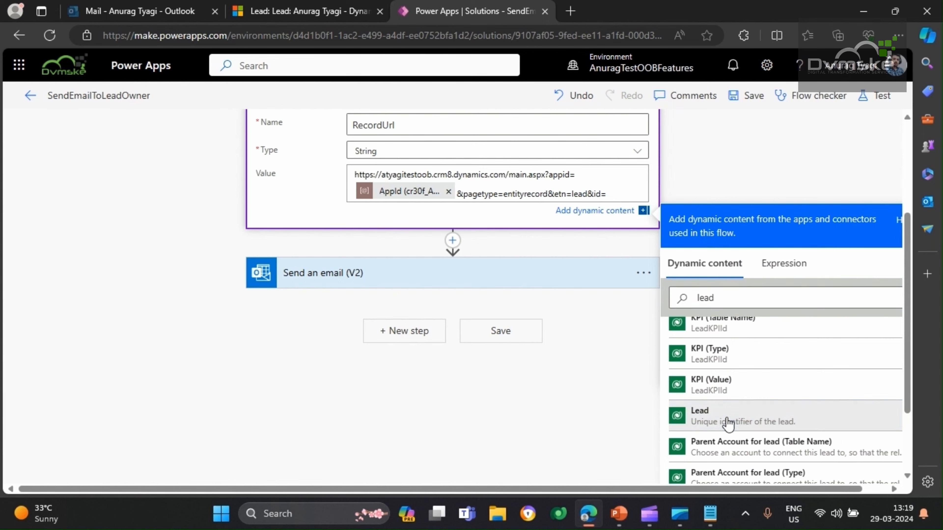
click(727, 422)
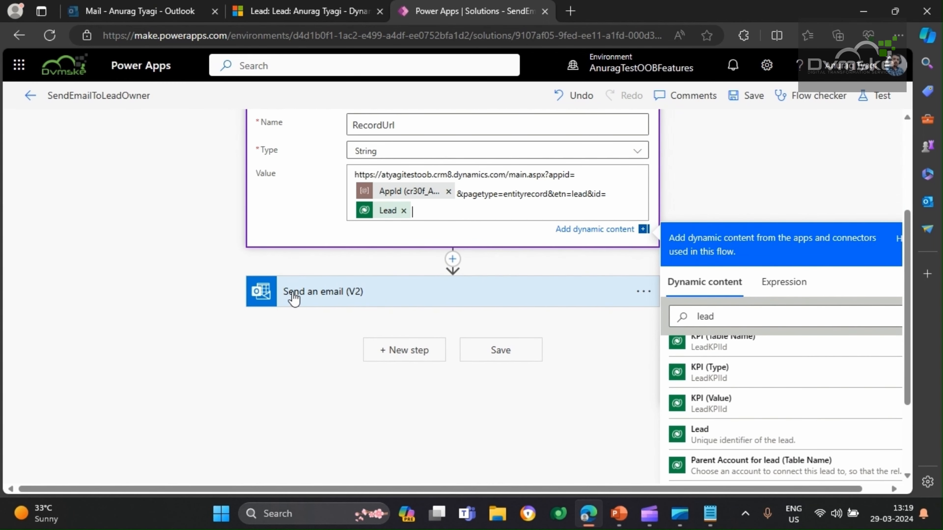
Expand the Send an email (V2) action and examine the HTML code of its body
scroll(263, 236, up, 2)
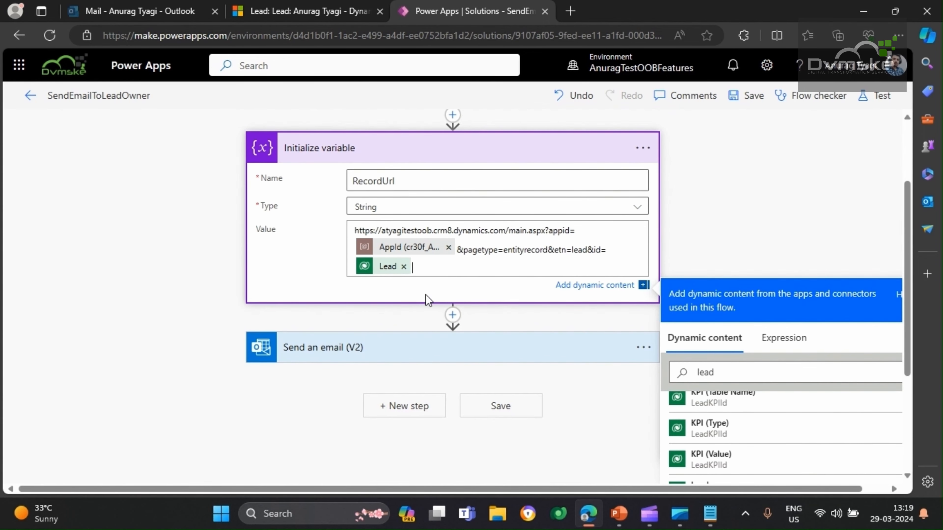
scroll(382, 319, down, 2)
click(317, 293)
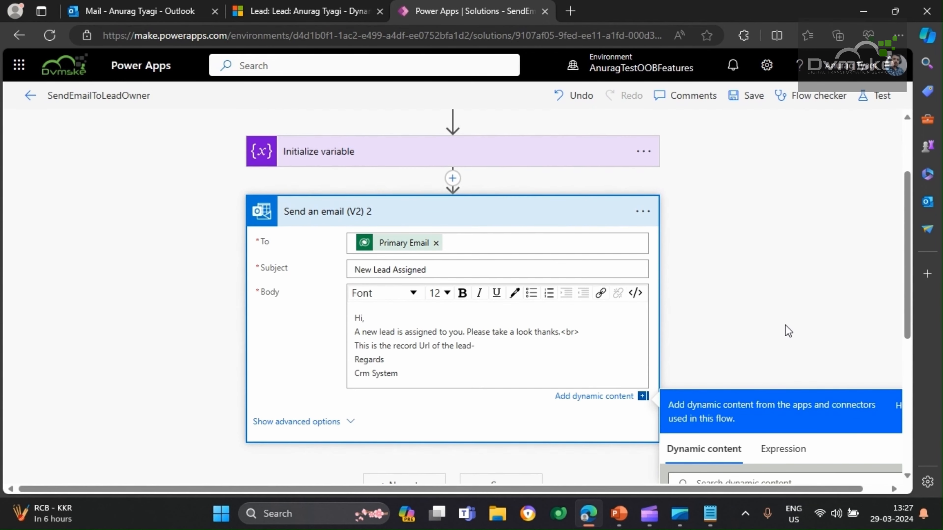
scroll(737, 264, down, 2)
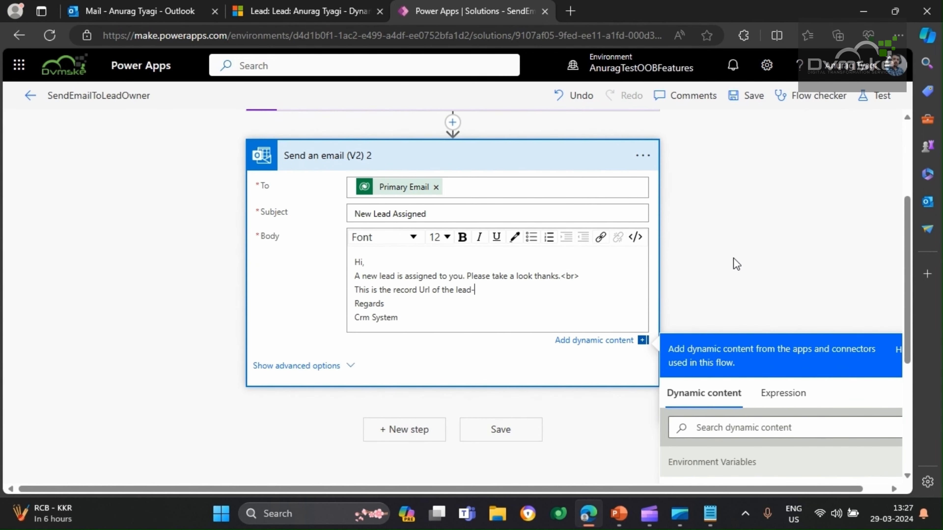
click(635, 238)
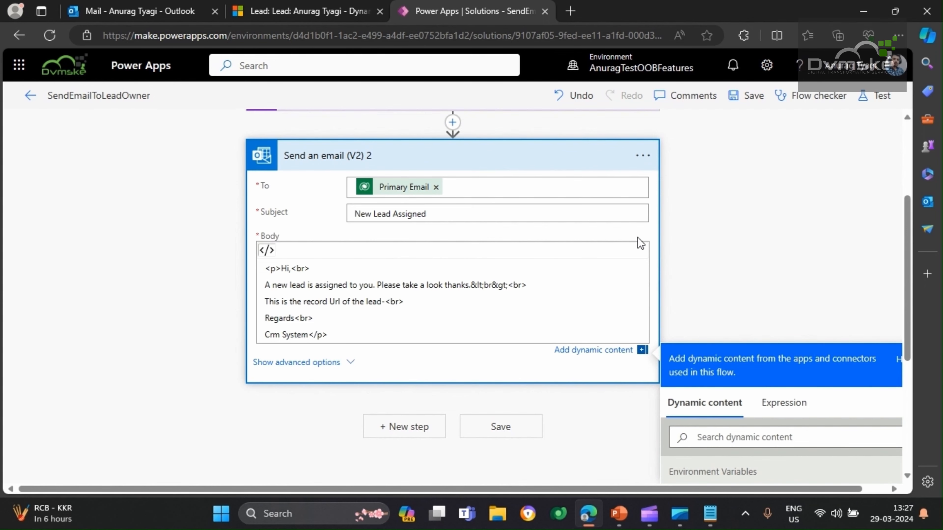
click(268, 250)
Try to insert a link titled Clickhere with the target test.com in the email body
click(601, 293)
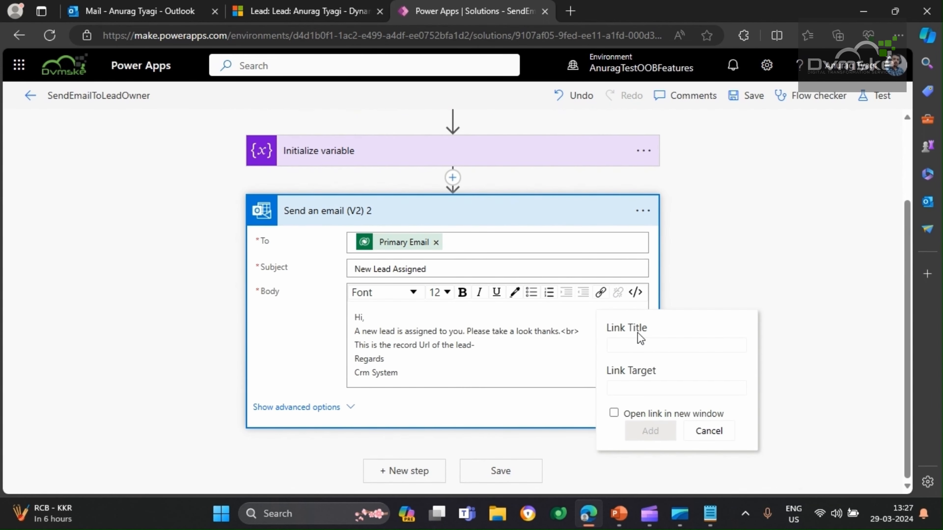
click(637, 347)
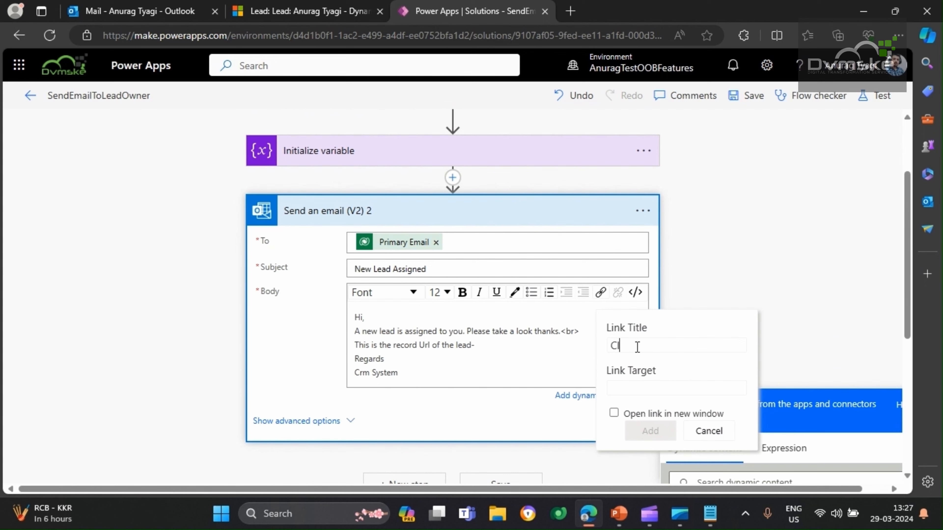
text(Clickhere)
text(test)
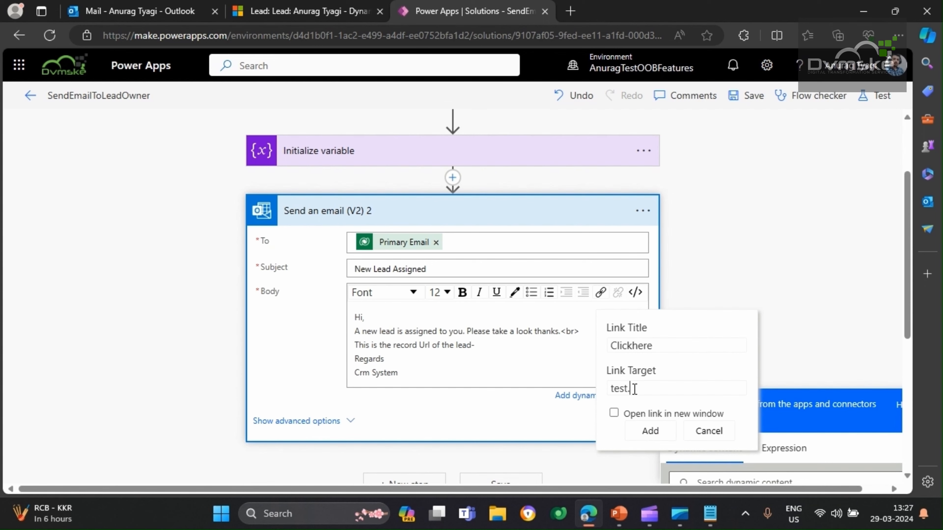
text(.com)
click(645, 431)
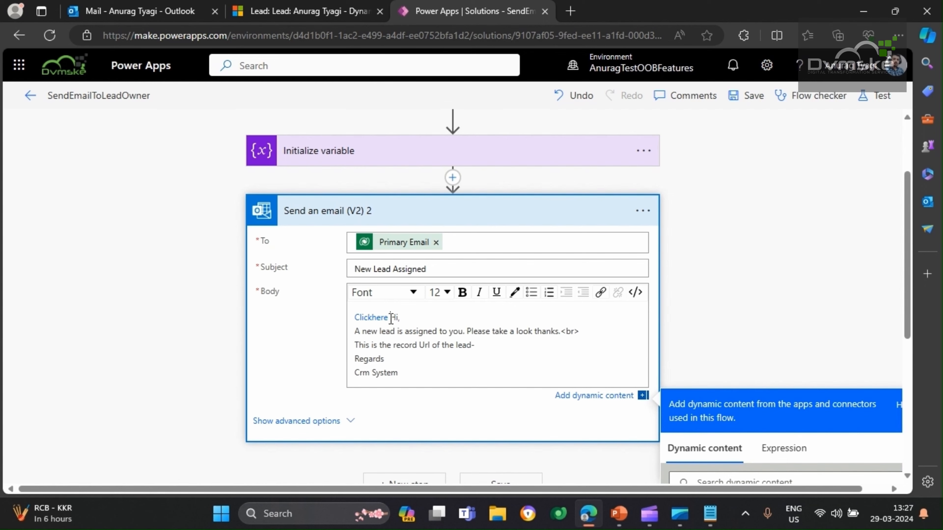
key(ctrl+z)
Insert a link titled Click here with the target test.com after "This is the record Url of the lead-" in the email body
click(494, 346)
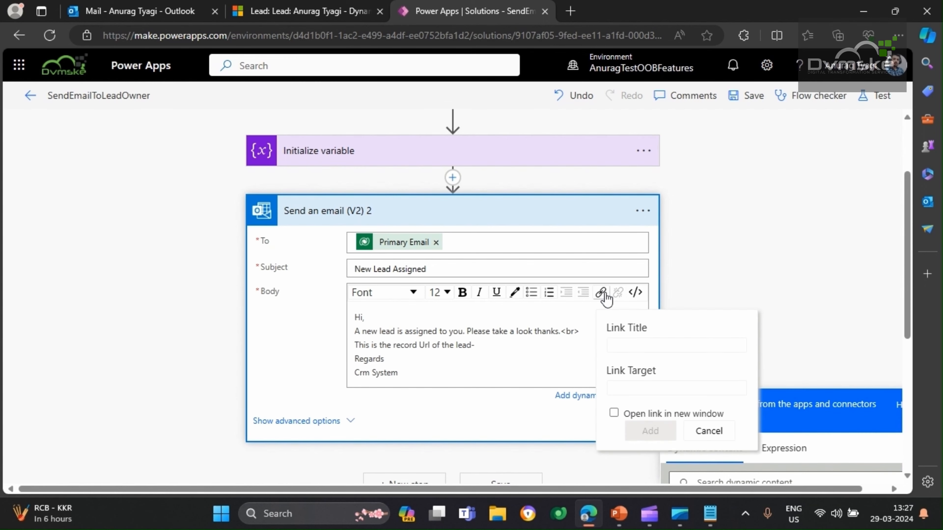
click(601, 293)
text(Click)
text( here)
text(test)
text(.)
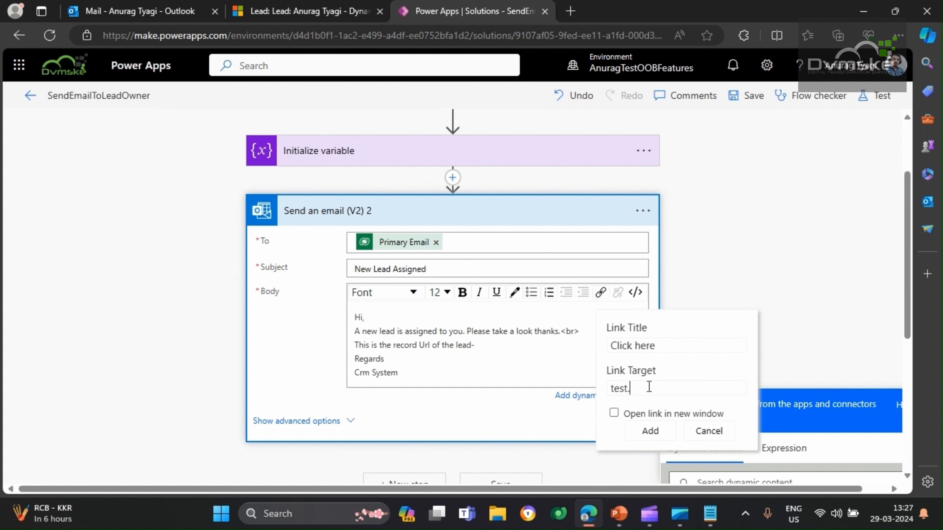
text(com)
click(650, 432)
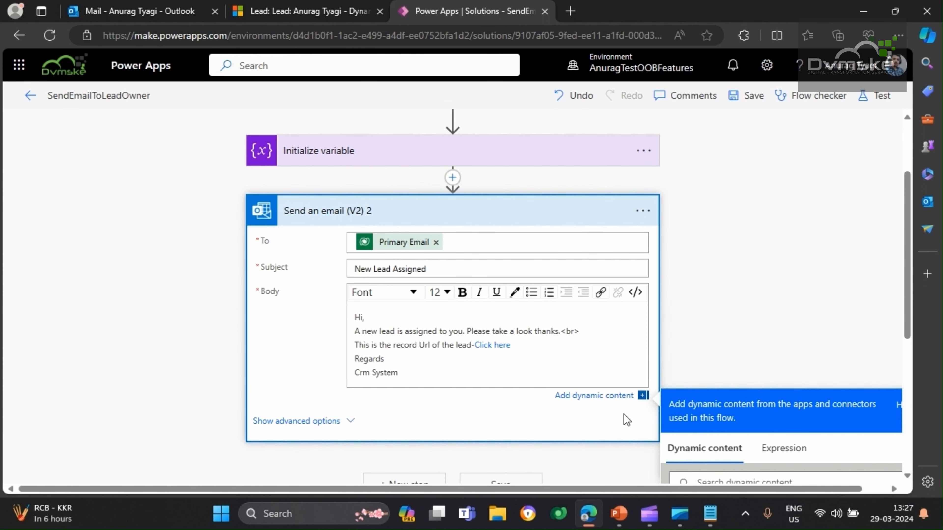
click(636, 295)
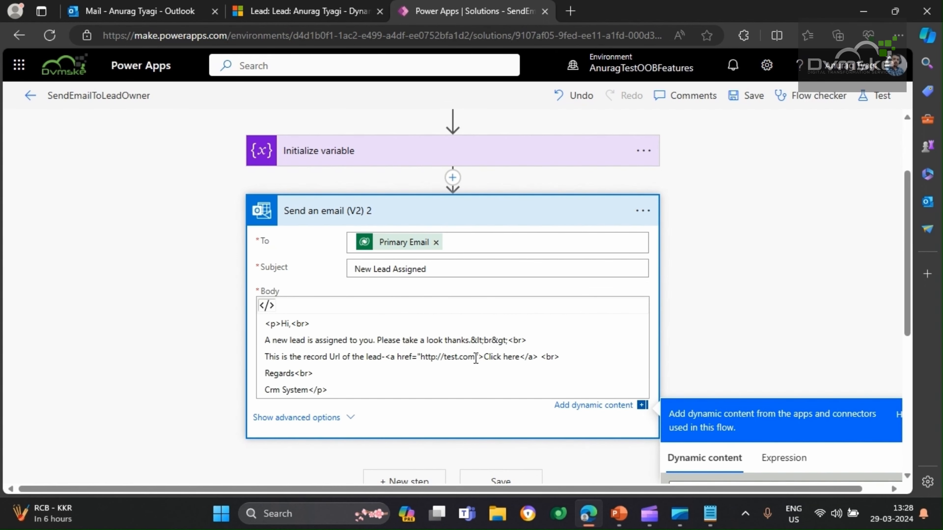
drag(475, 359, 423, 363)
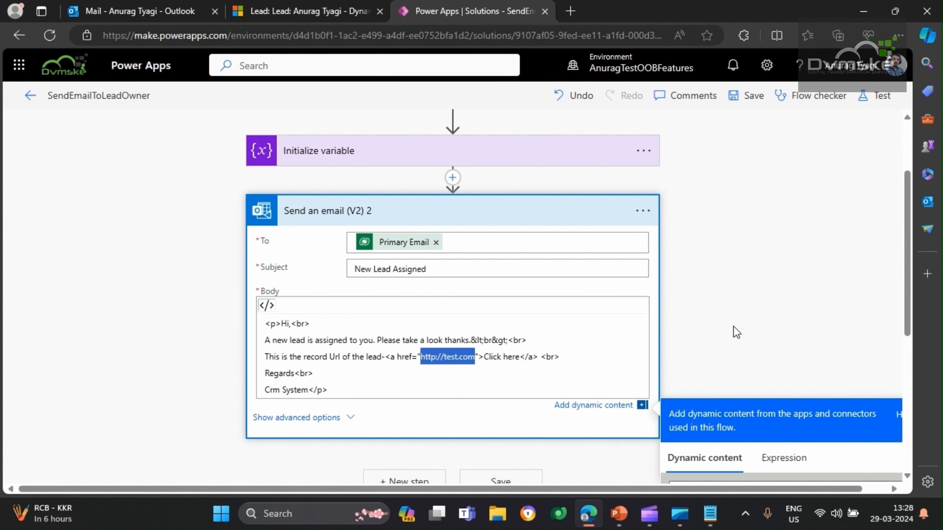
key(BackSpace)
scroll(734, 330, down, 5)
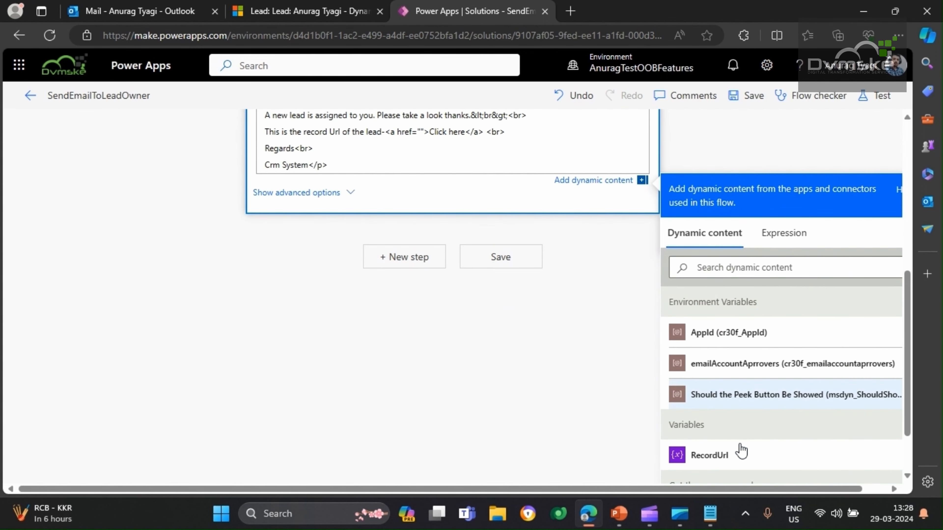
click(710, 455)
scroll(558, 410, up, 3)
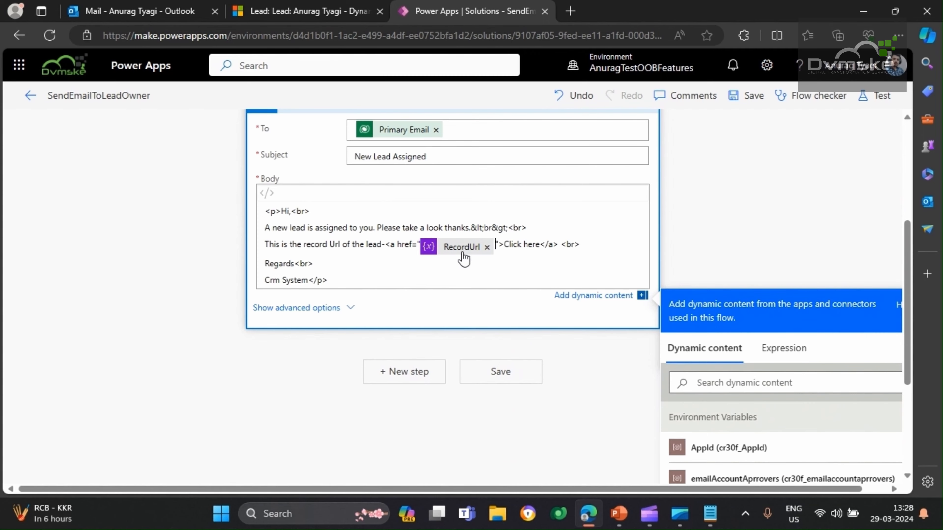
scroll(463, 258, up, 1)
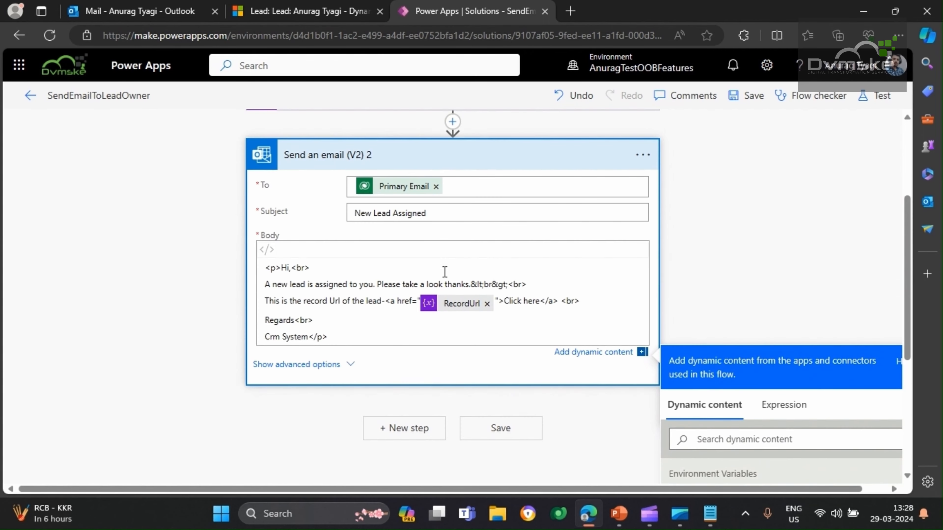
click(754, 97)
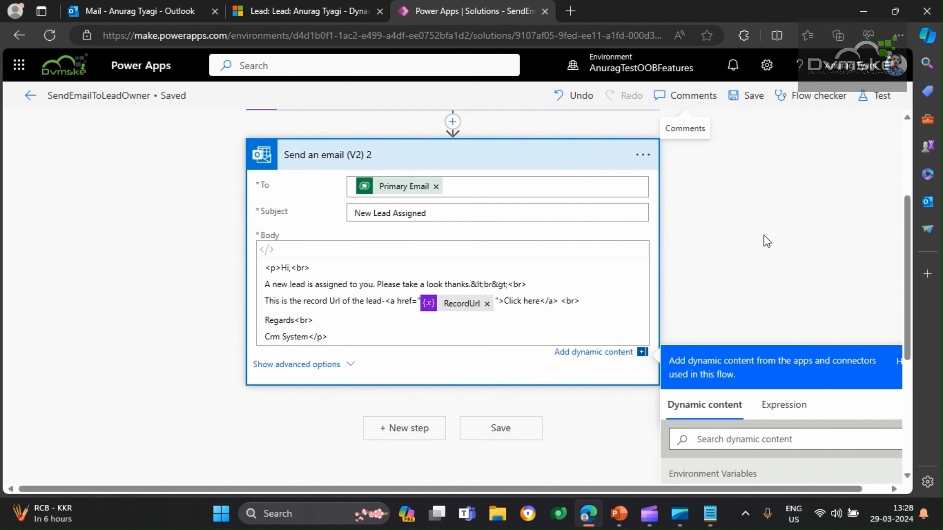
Test the flow automatically with a recently used trigger, using the most recent succeeded run
scroll(764, 239, up, 1)
scroll(408, 291, up, 1)
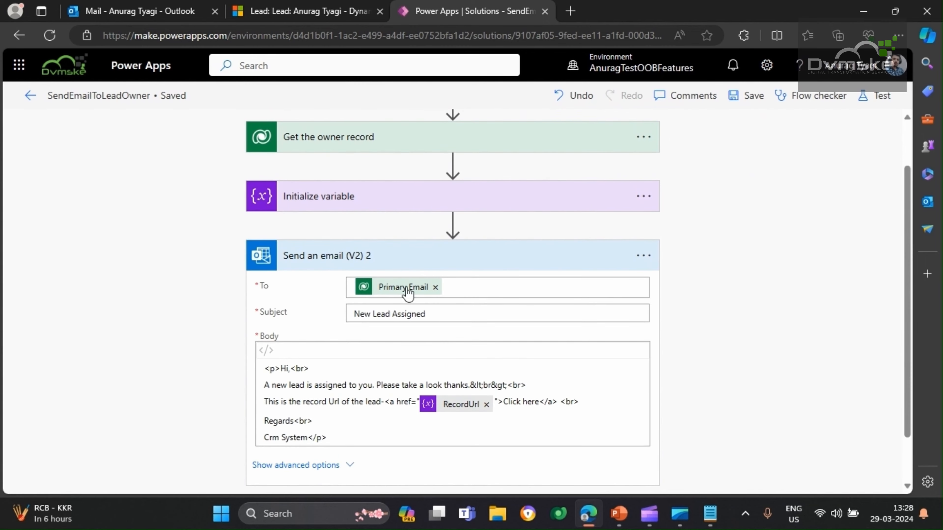
click(879, 106)
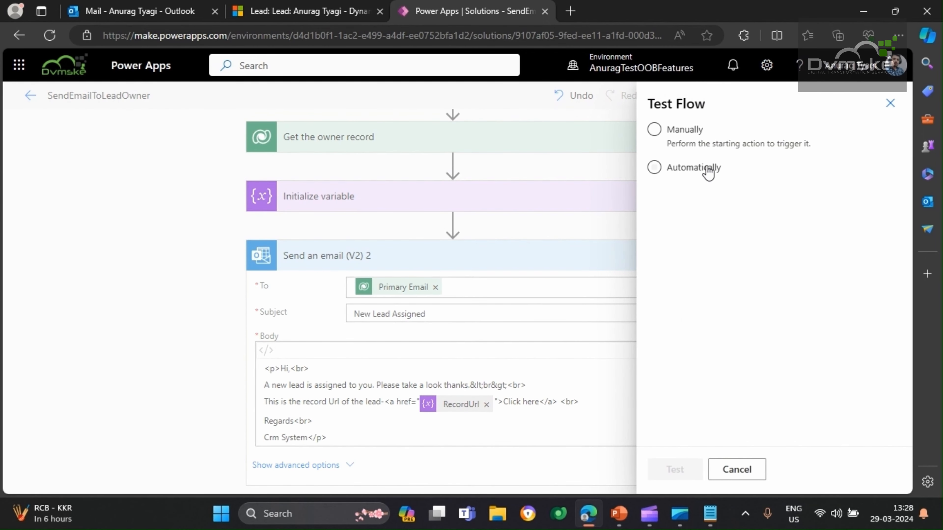
click(684, 172)
click(696, 197)
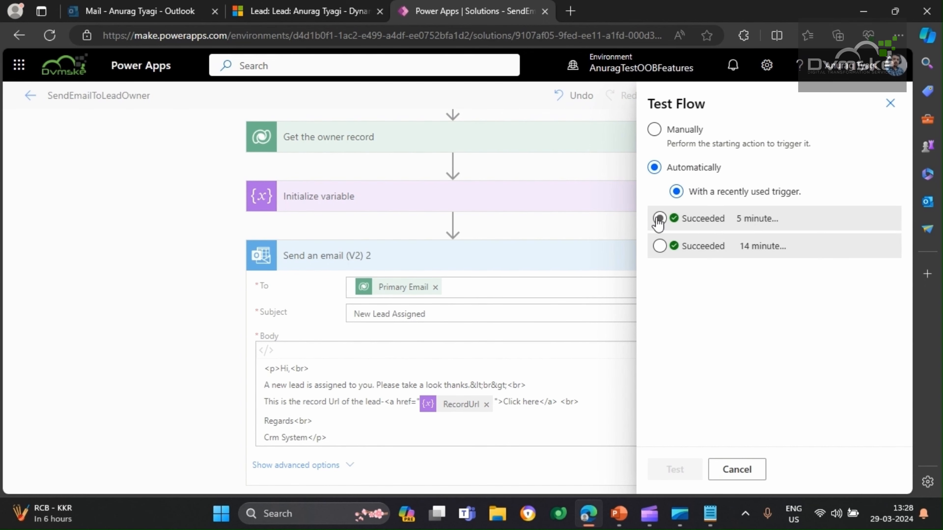
click(659, 219)
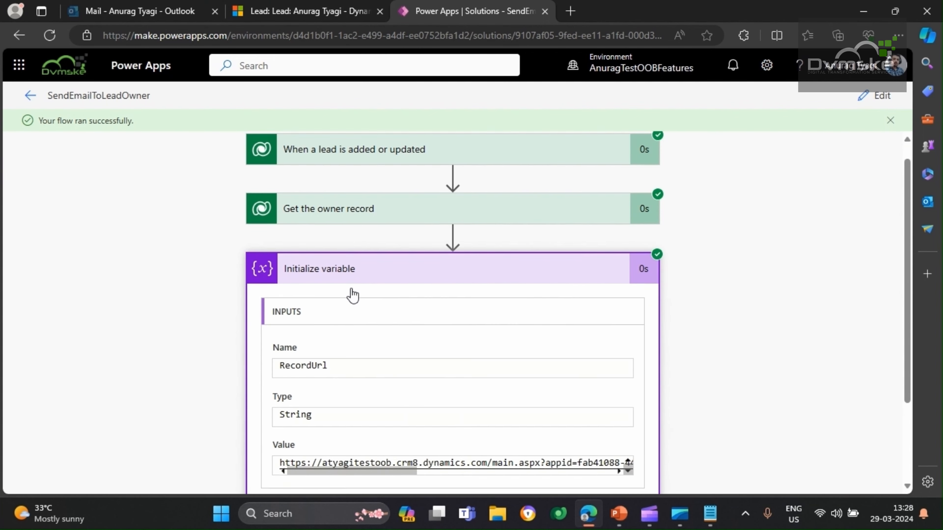
Examine the RecordUrl value and the Send an email (V2) 2 body in the run's inputs
scroll(352, 294, down, 3)
drag(342, 366, 533, 369)
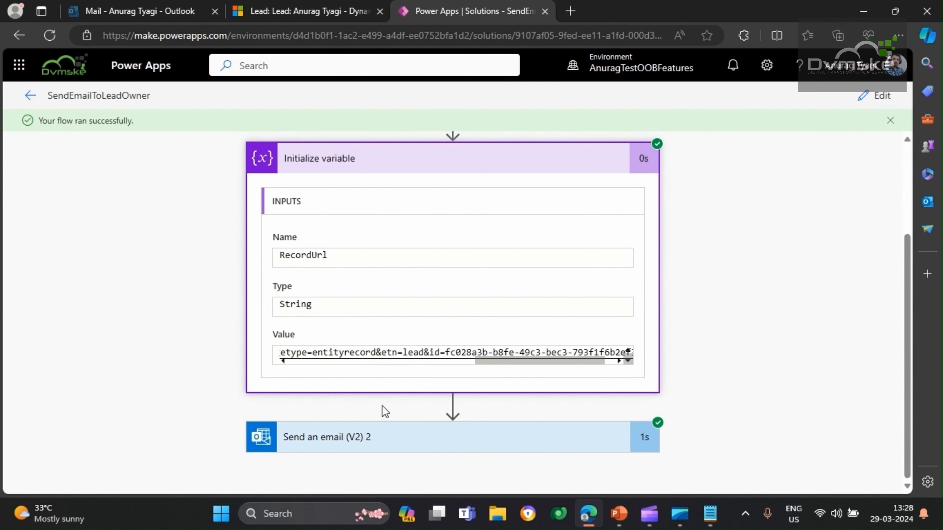
click(343, 437)
scroll(357, 252, down, 3)
scroll(356, 233, down, 4)
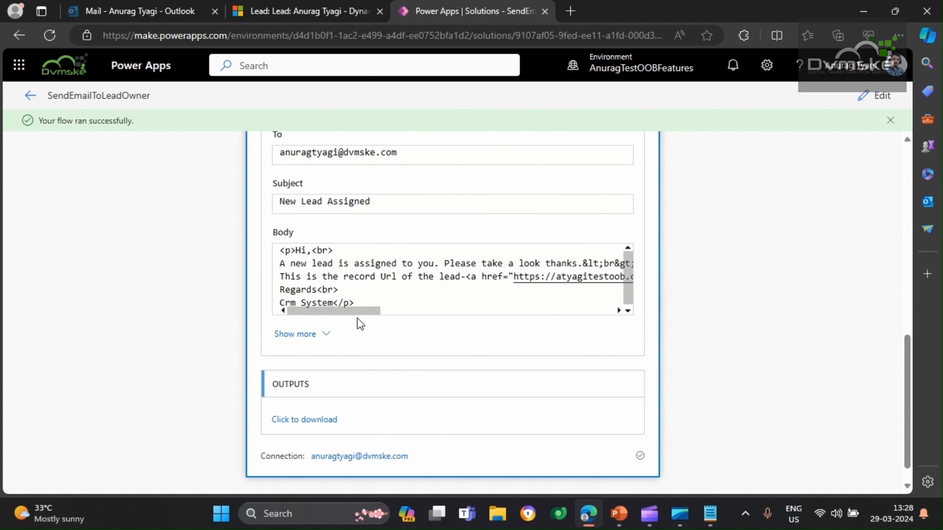
drag(366, 311, 301, 299)
Switch to Outlook, read the newest New Lead Assigned email and open its Click here link in a new browser tab
click(128, 12)
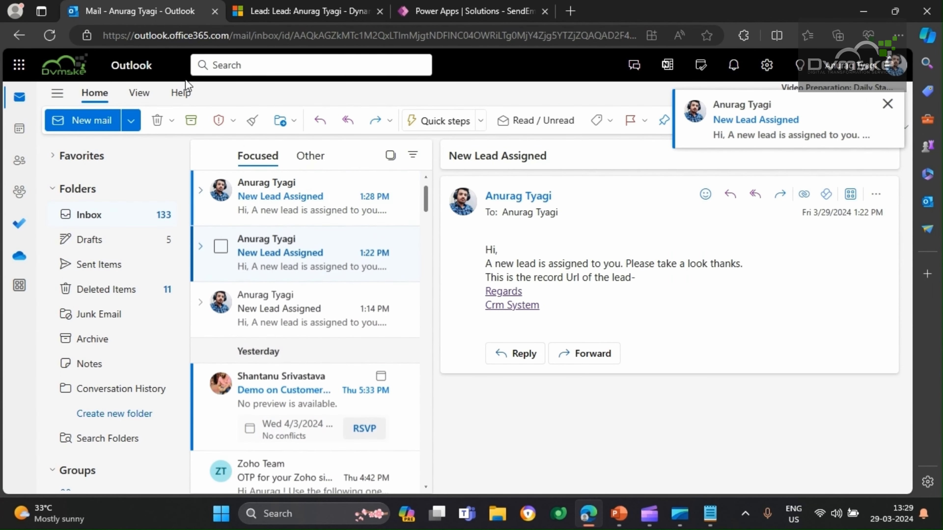
click(279, 213)
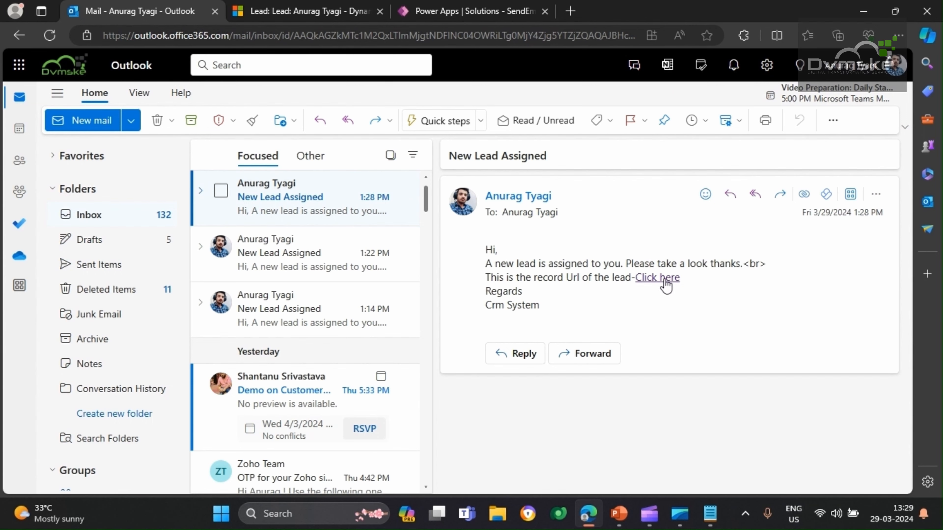
right_click(651, 284)
click(720, 55)
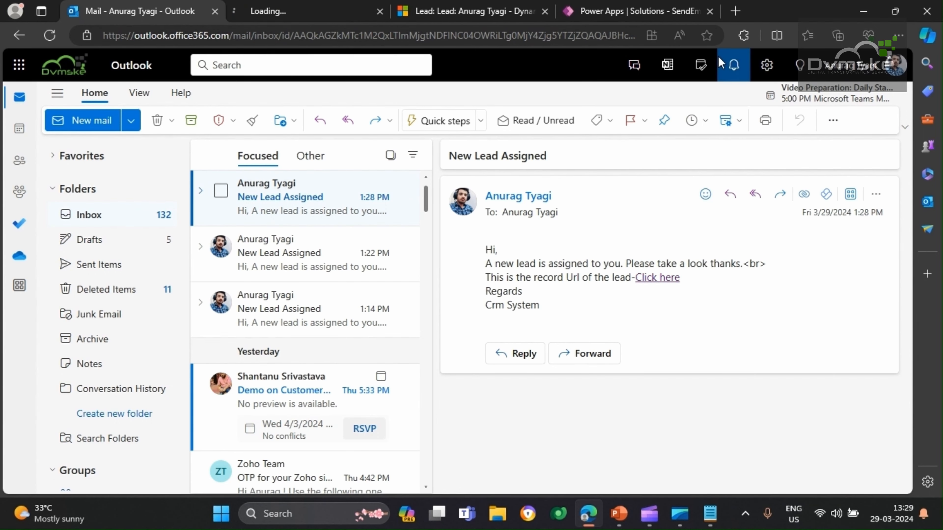
click(303, 5)
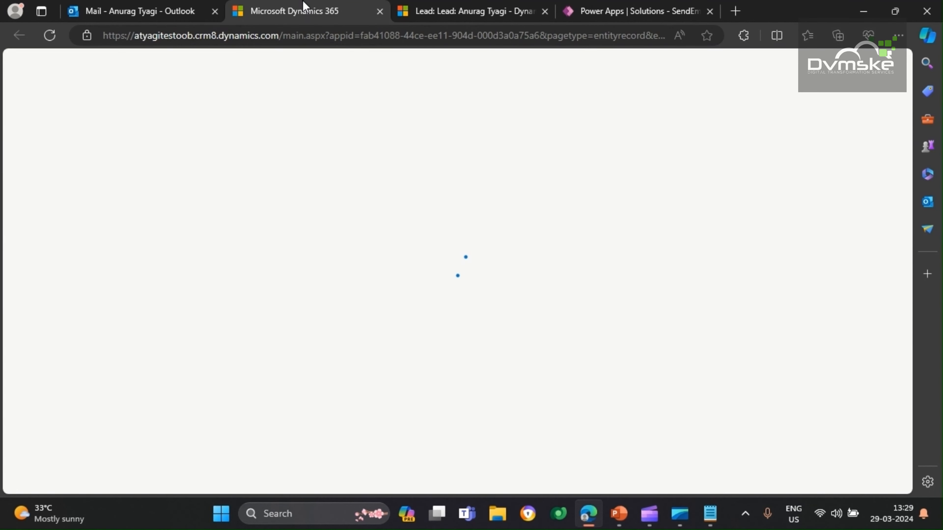